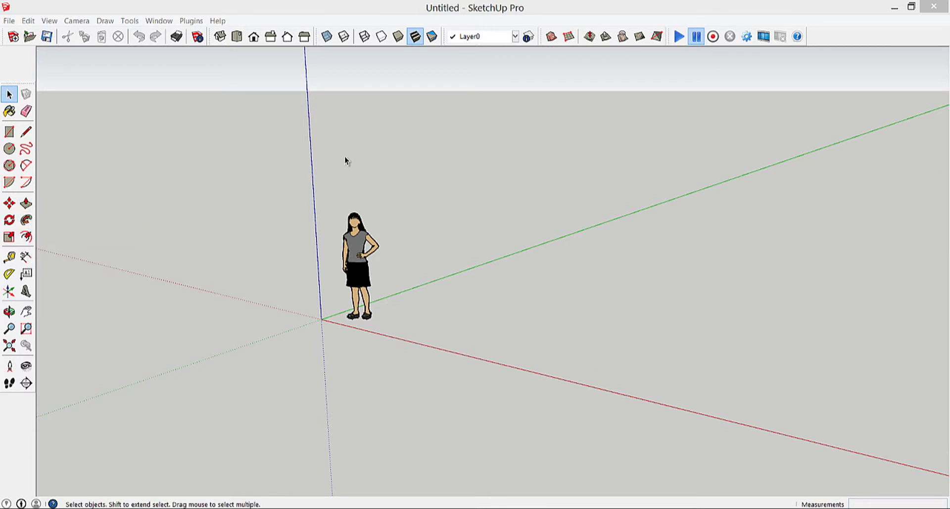
# Draw a filled rectangle on the ground plane beside the scale figure.
pyautogui.click(9, 131)
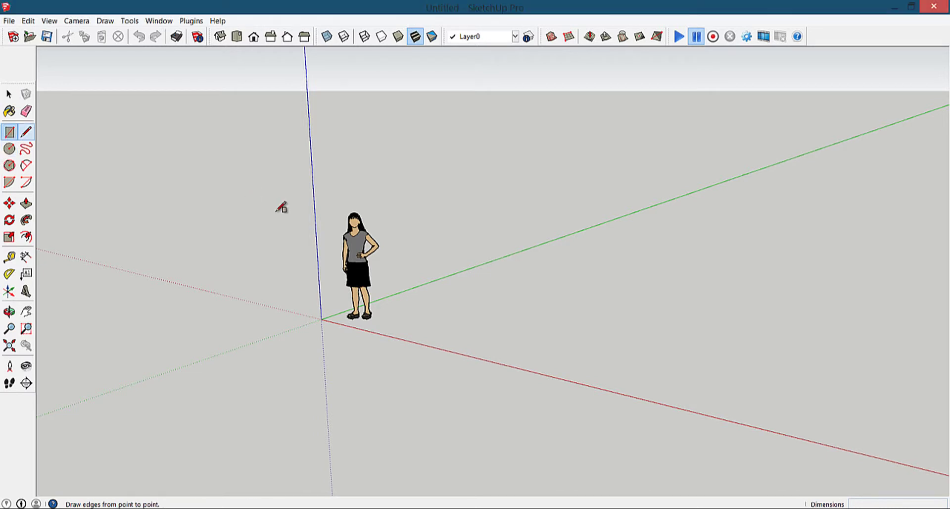
pyautogui.click(521, 303)
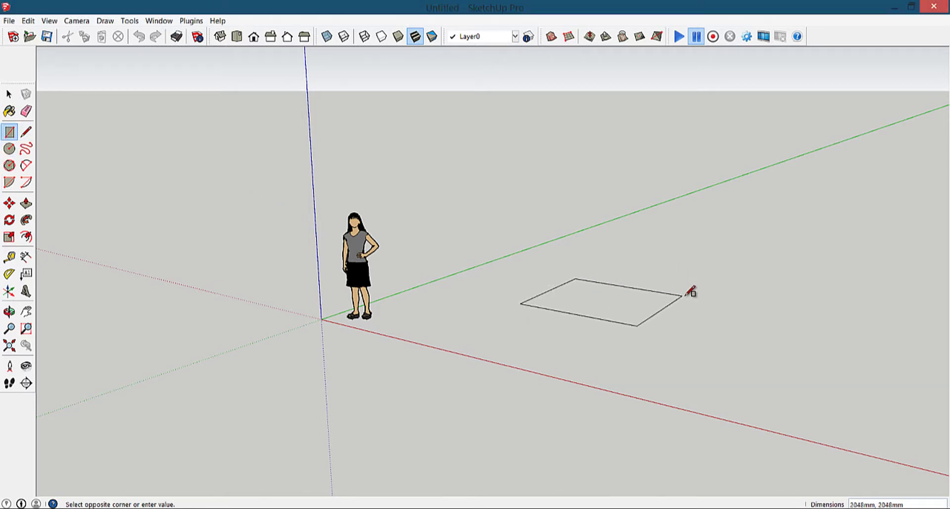
pyautogui.click(677, 284)
# Draw a filled circle on the ground next to the rectangle, viewed from above.
pyautogui.click(9, 149)
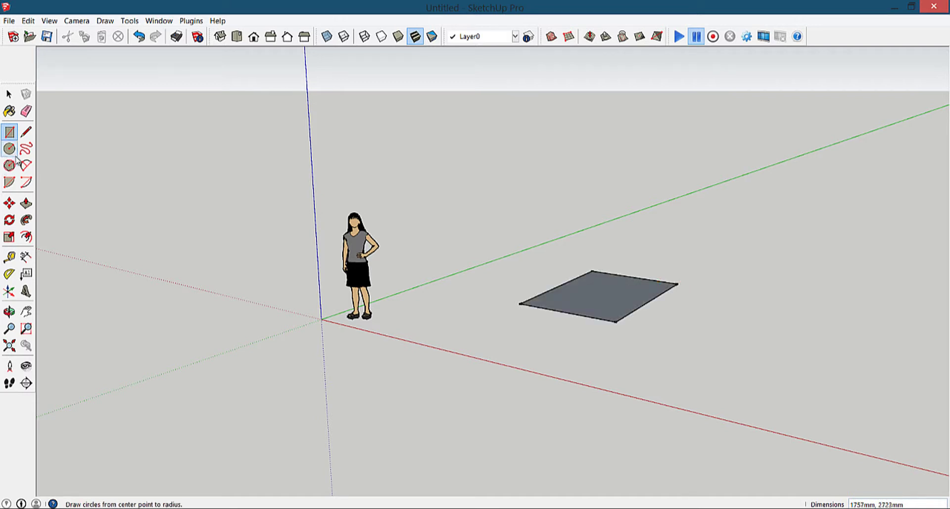
pyautogui.click(715, 220)
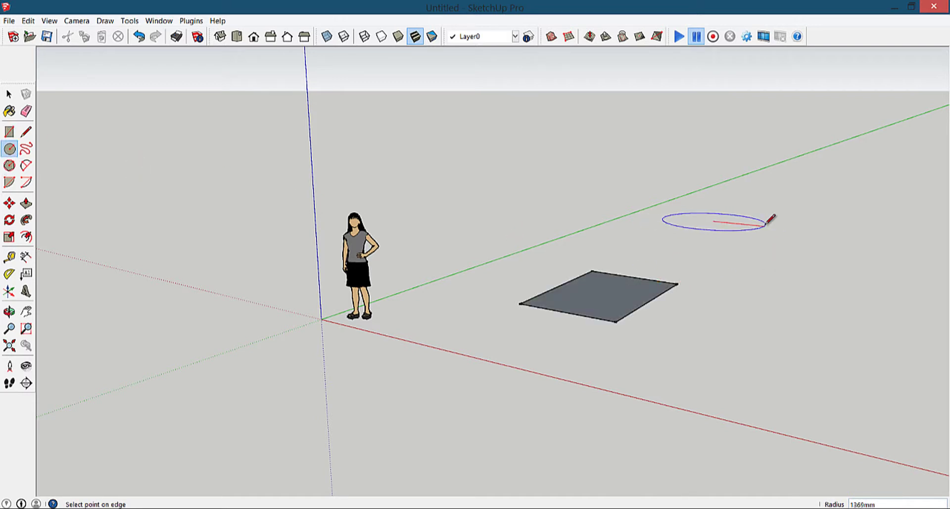
pyautogui.click(770, 214)
pyautogui.moveTo(769, 215)
pyautogui.mouseDown(button='middle')
pyautogui.moveTo(705, 301)
pyautogui.moveTo(615, 324)
pyautogui.moveTo(272, 269)
pyautogui.mouseUp(button='middle')
pyautogui.scroll(-2, 616, 323)
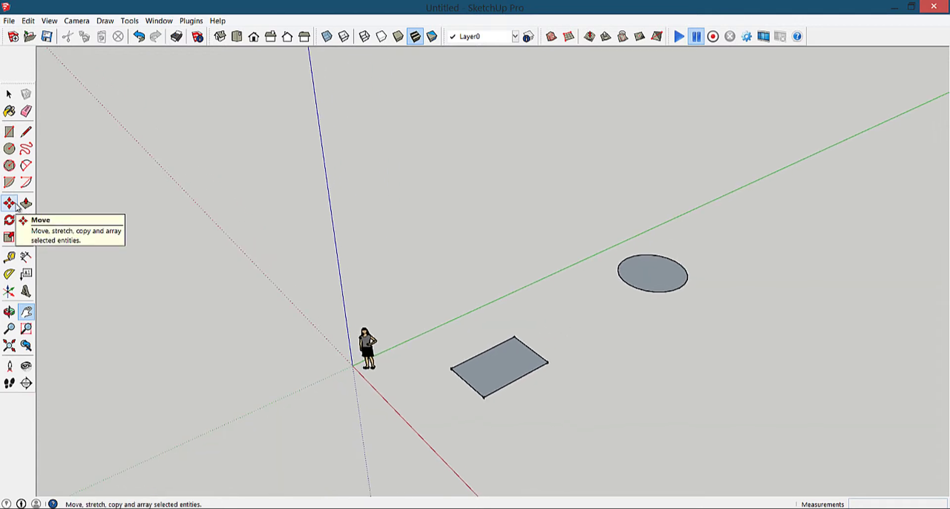
# Move the rectangle from its centre exactly 500 mm along the red axis.
pyautogui.click(16, 204)
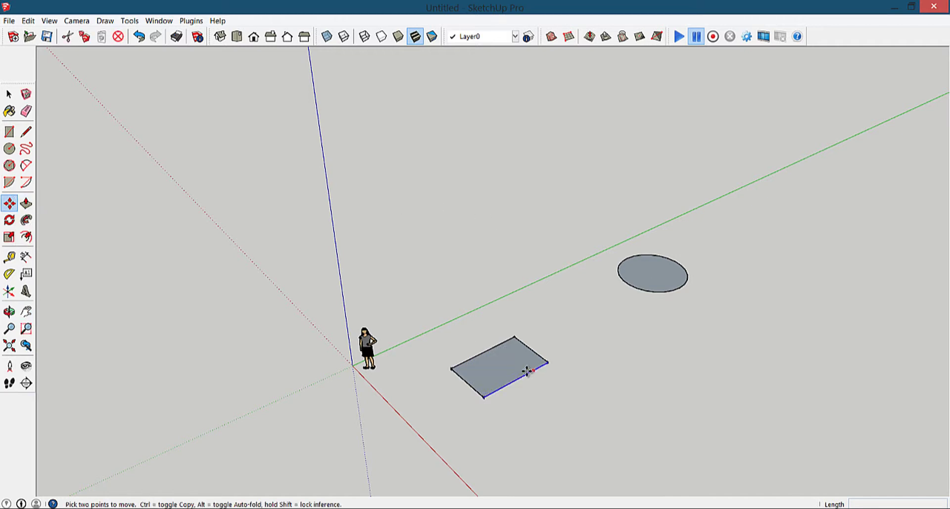
pyautogui.scroll(3, 515, 368)
pyautogui.scroll(-3, 466, 359)
pyautogui.scroll(3, 598, 320)
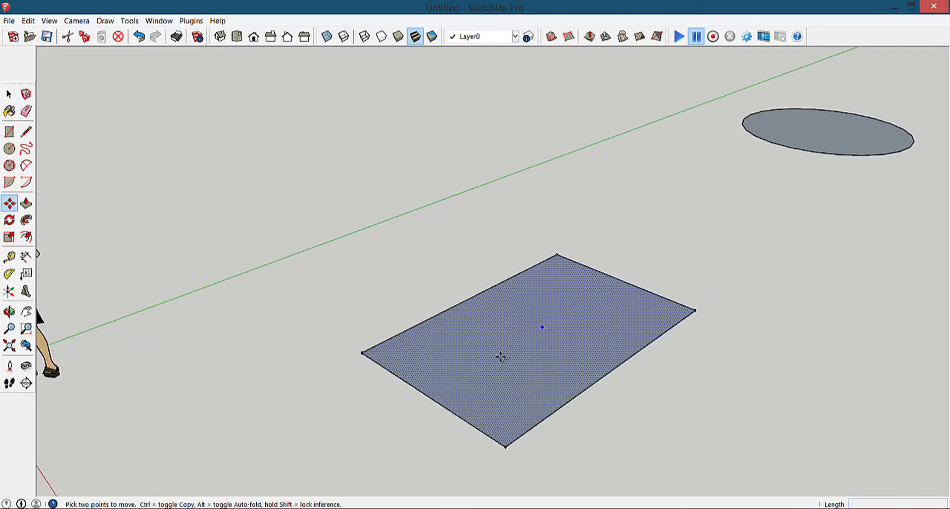
pyautogui.scroll(-2, 519, 327)
pyautogui.moveTo(505, 335); pyautogui.dragTo(499, 333, button='middle')
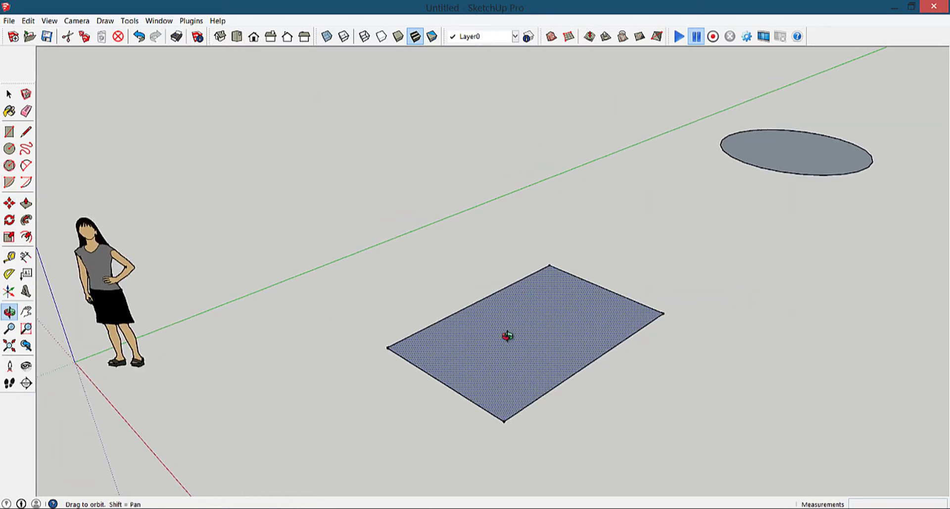
pyautogui.scroll(1, 488, 341)
pyautogui.scroll(1, 510, 341)
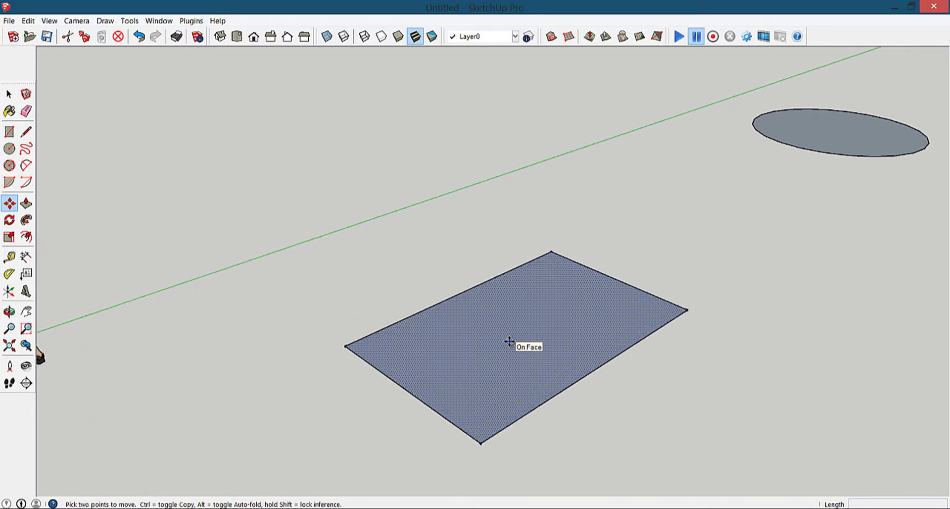
pyautogui.scroll(1, 509, 342)
pyautogui.scroll(-2, 531, 347)
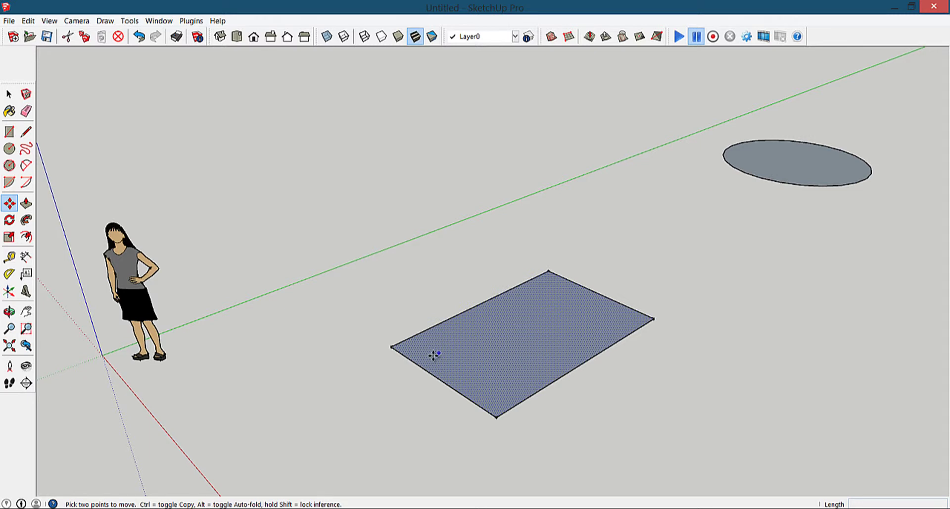
pyautogui.scroll(2, 426, 373)
pyautogui.scroll(-1, 426, 372)
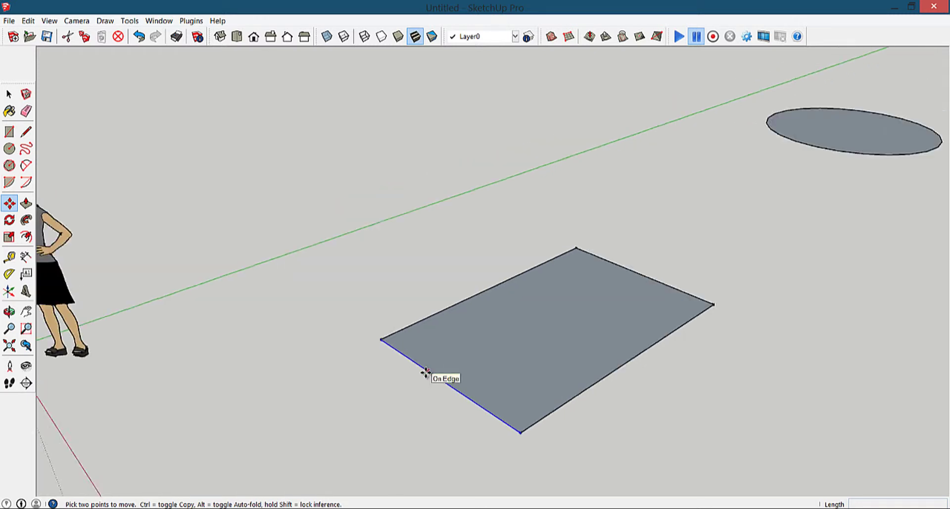
pyautogui.scroll(-1, 426, 372)
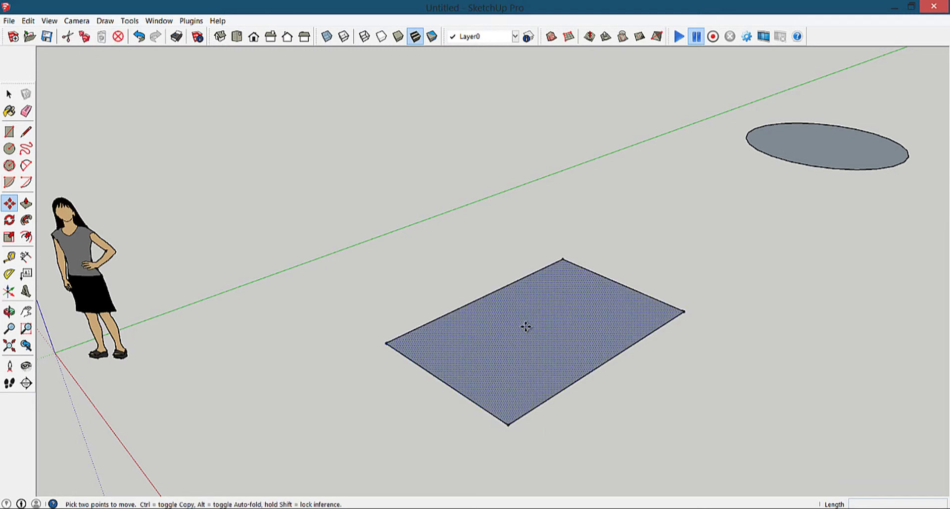
pyautogui.click(525, 327)
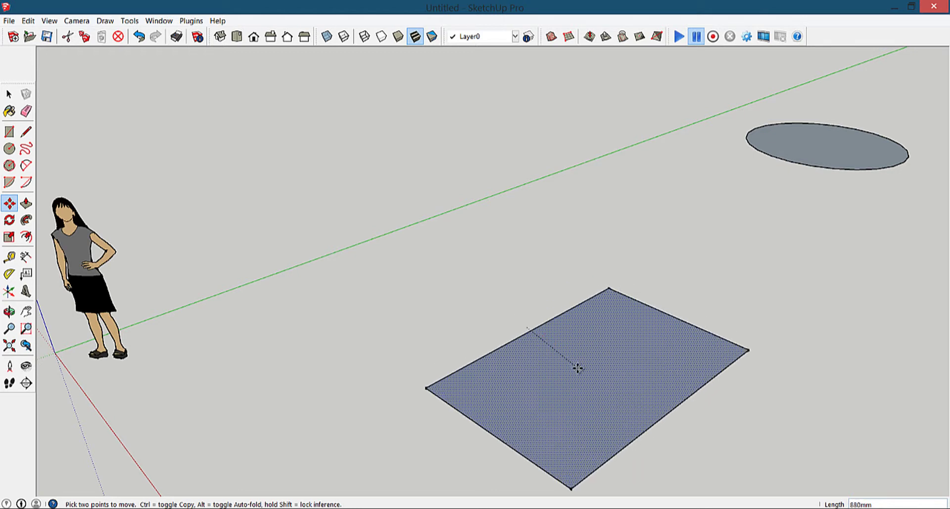
pyautogui.click(589, 367)
pyautogui.write('500')
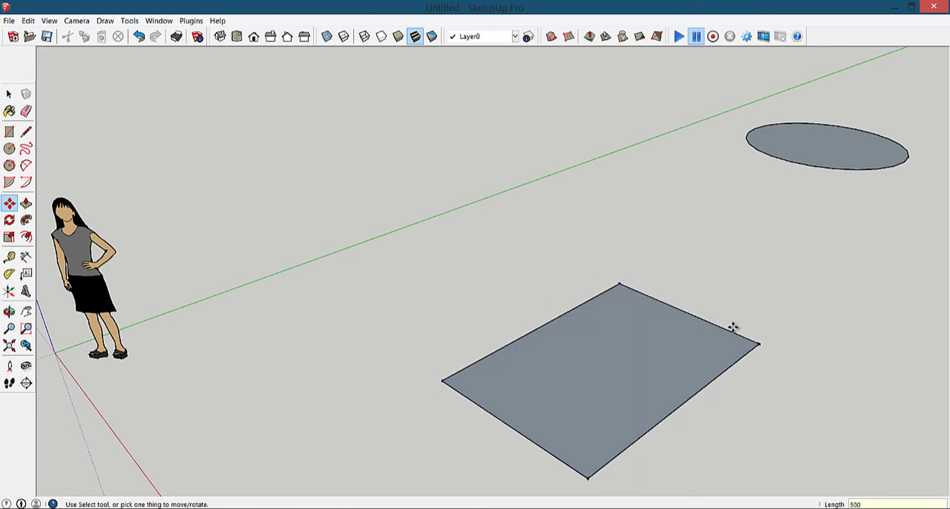
pyautogui.press('Return')
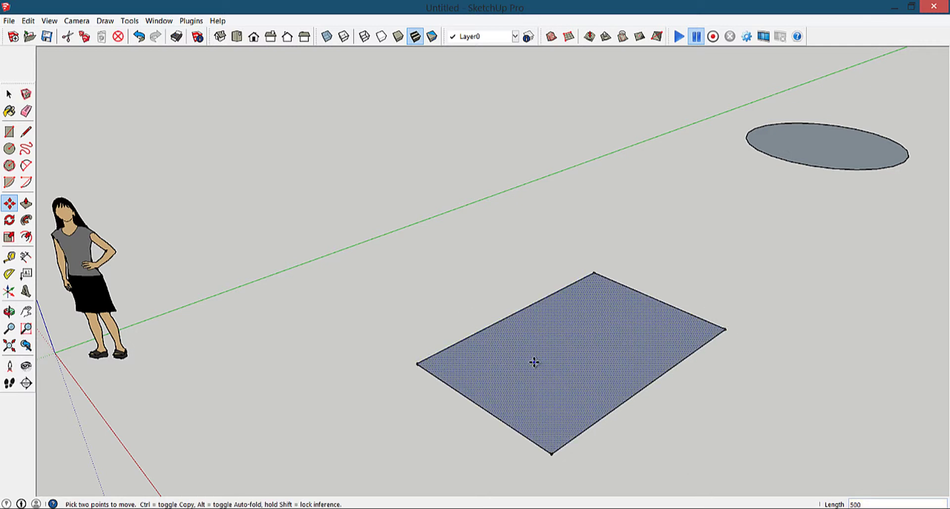
# Move the rectangle a further 1000 mm along the green axis.
pyautogui.scroll(-1, 539, 367)
pyautogui.scroll(-1, 545, 356)
pyautogui.scroll(-1, 548, 353)
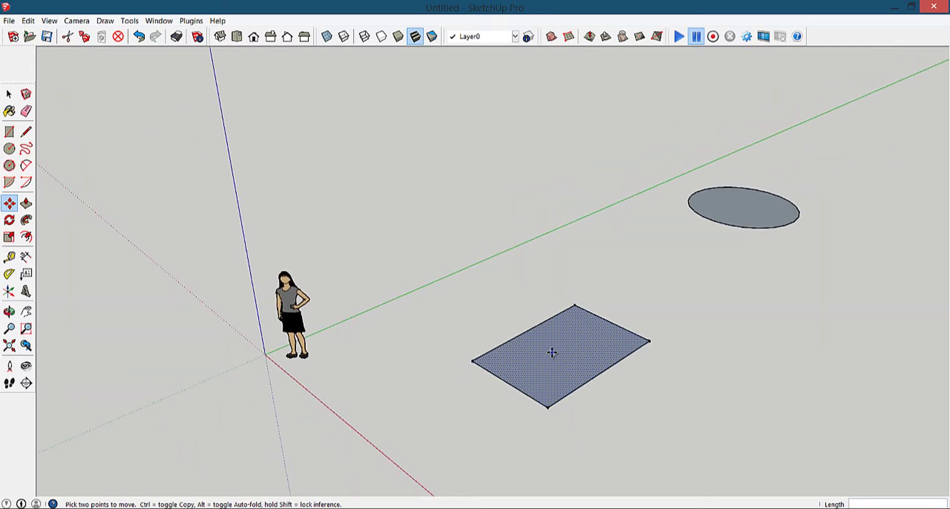
pyautogui.click(551, 351)
pyautogui.click(502, 382)
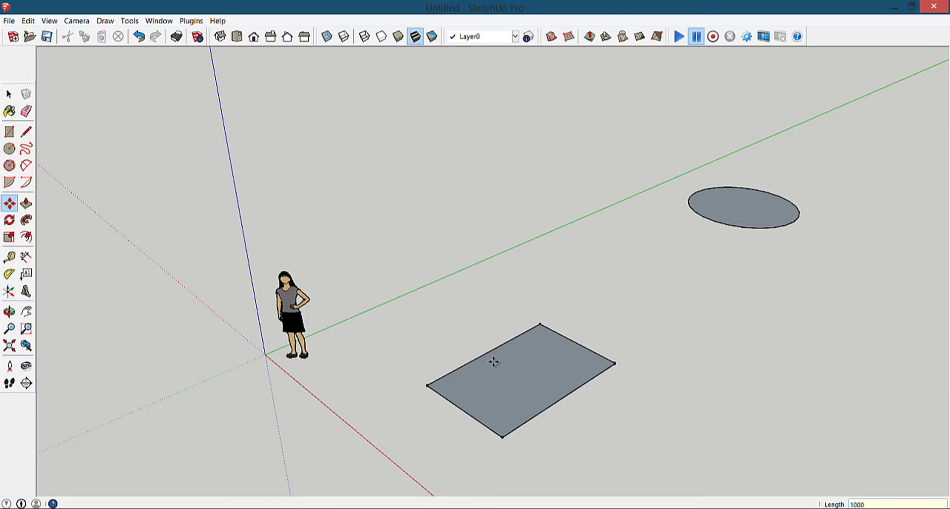
pyautogui.press('h')
pyautogui.moveTo(518, 336); pyautogui.dragTo(467, 304)
pyautogui.scroll(3, 505, 321)
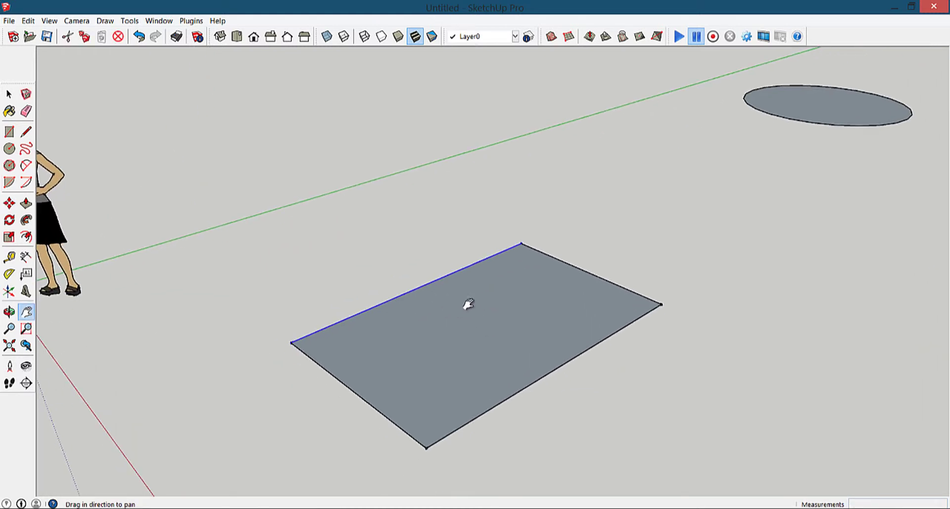
pyautogui.press('space')
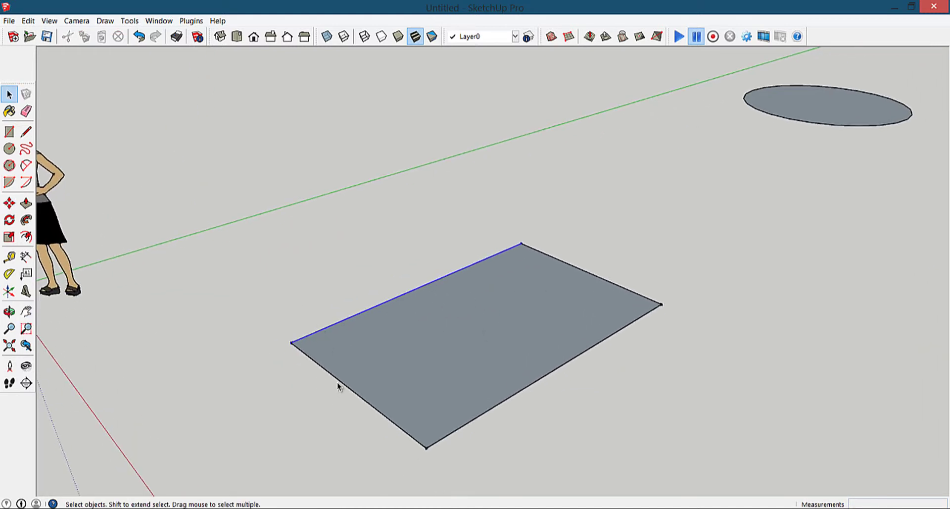
pyautogui.click(337, 382)
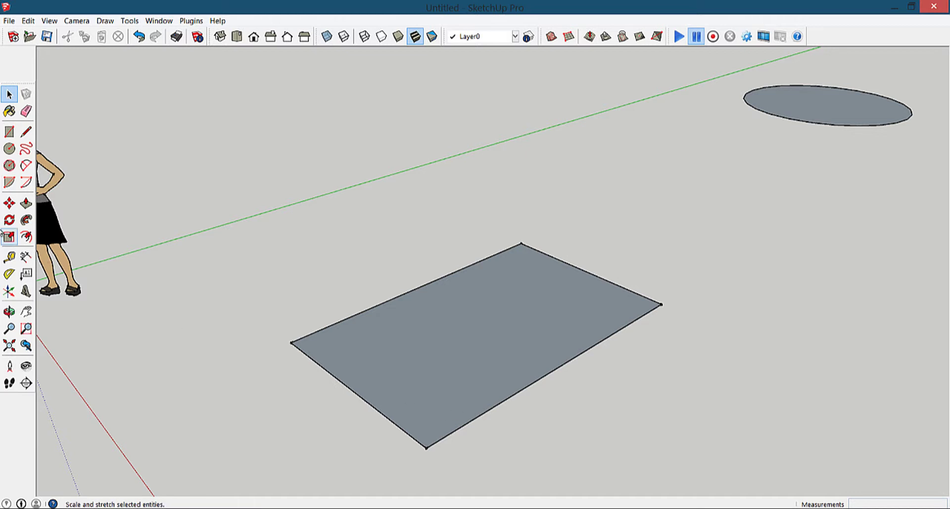
pyautogui.click(9, 203)
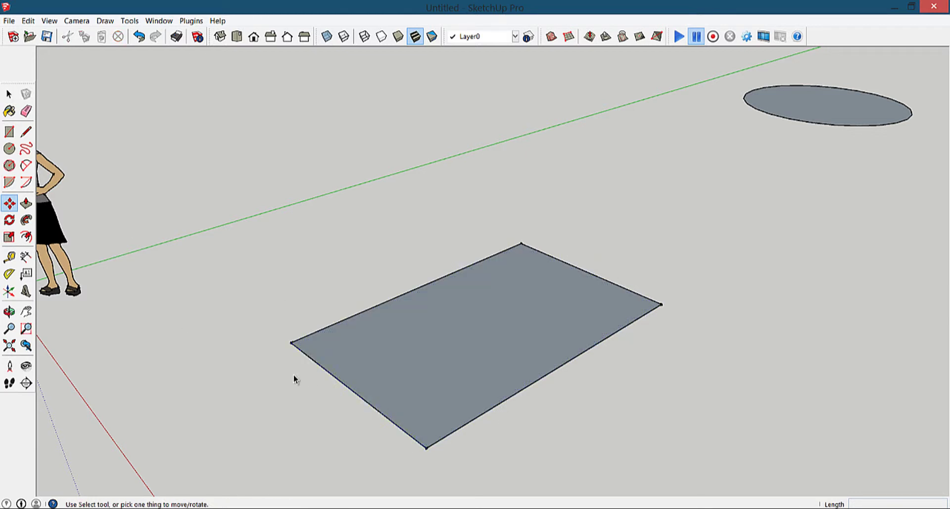
pyautogui.press('space')
pyautogui.click(392, 426)
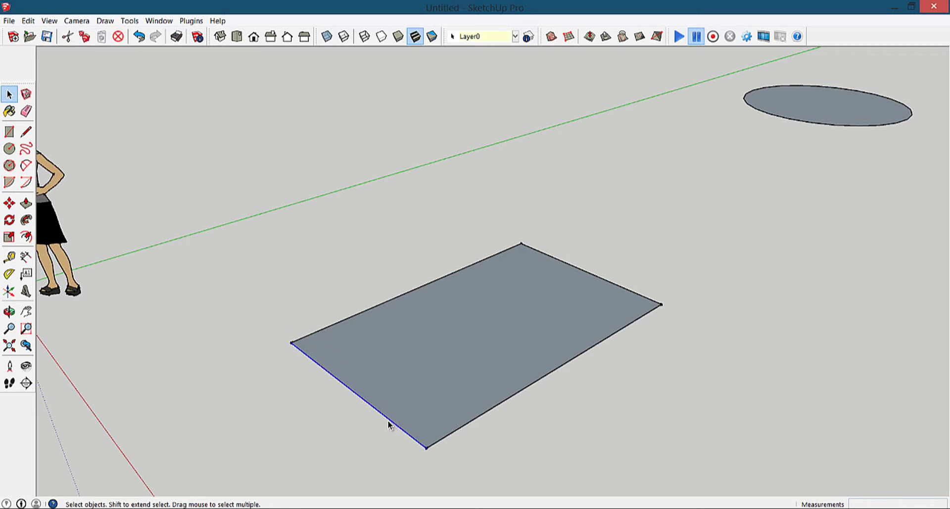
pyautogui.click(9, 203)
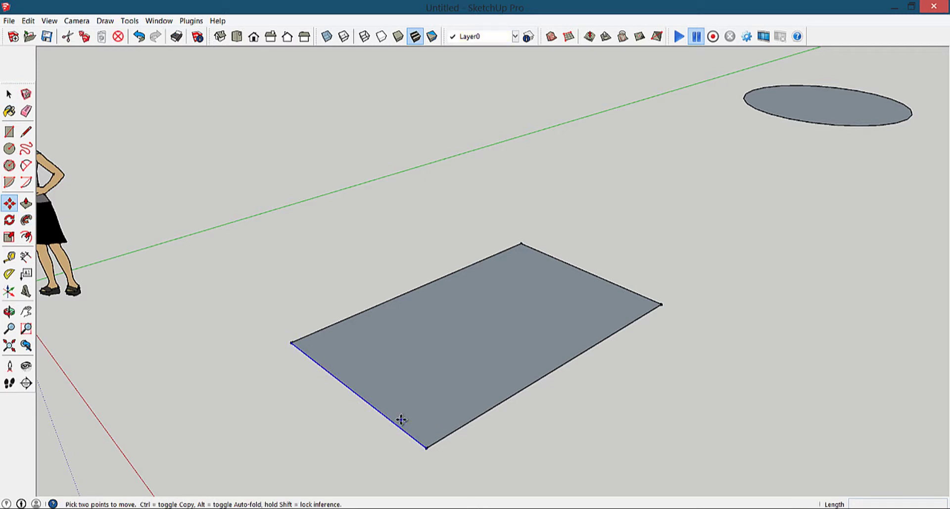
pyautogui.click(372, 407)
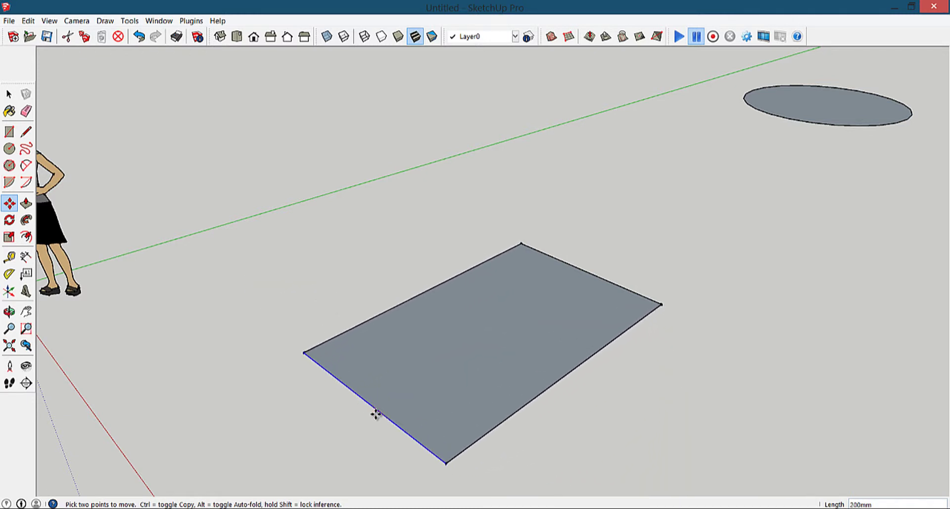
pyautogui.click(404, 422)
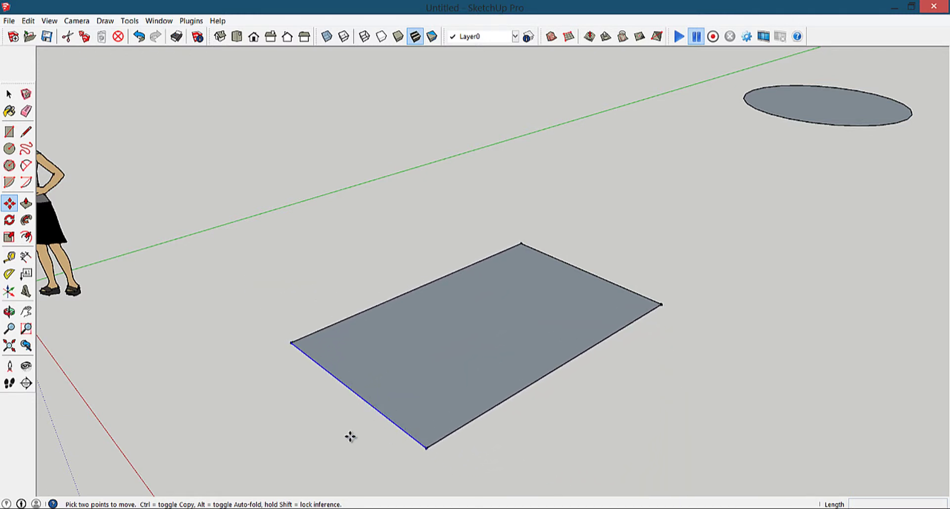
pyautogui.press('space')
pyautogui.click(395, 445)
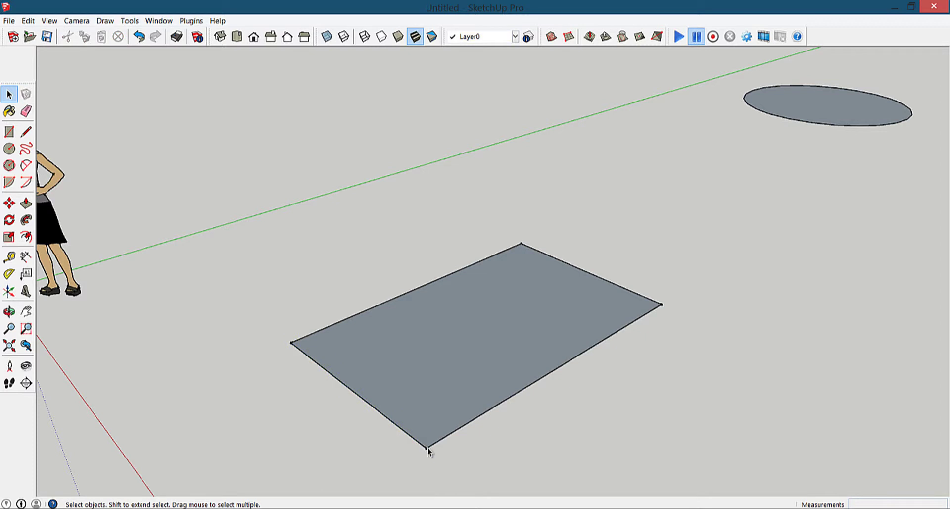
pyautogui.press('m')
pyautogui.click(427, 449)
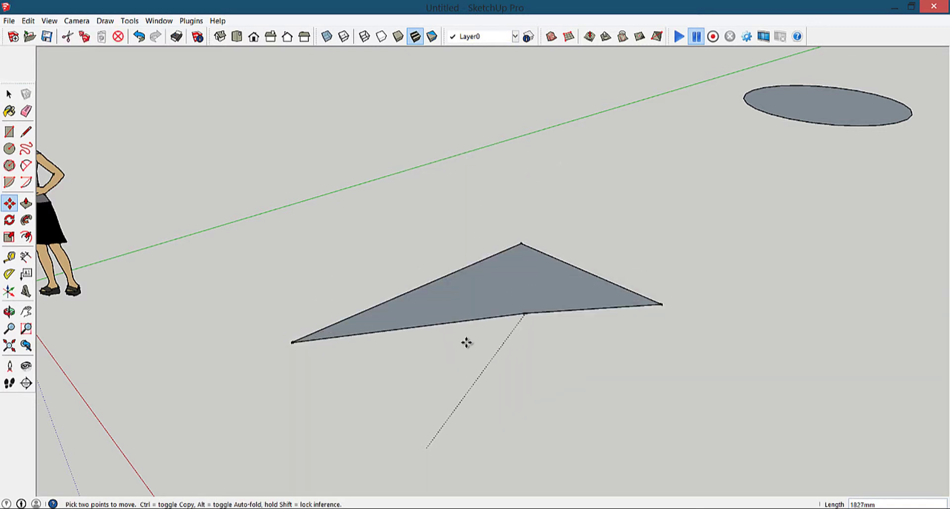
pyautogui.press('Escape')
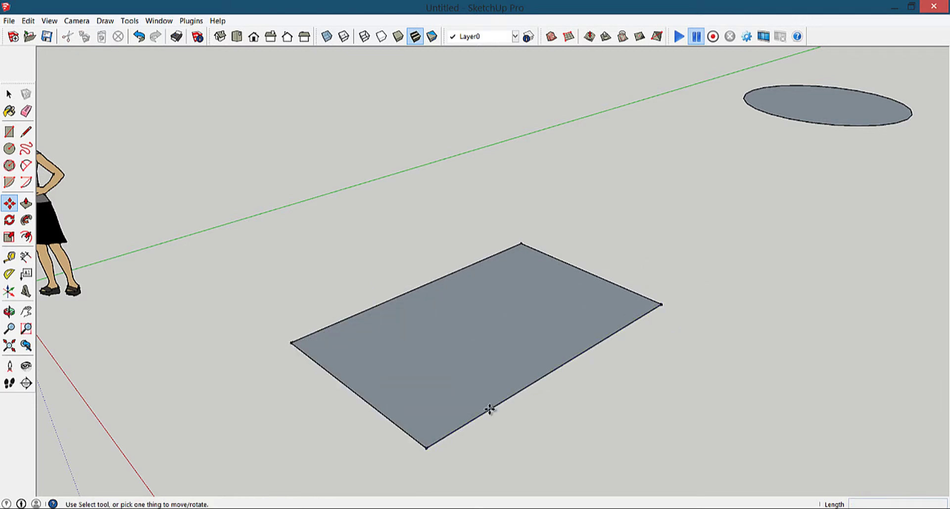
pyautogui.moveTo(489, 408)
pyautogui.keyDown('shift'); pyautogui.mouseDown(button='middle')
pyautogui.moveTo(495, 333)
pyautogui.moveTo(418, 366)
pyautogui.moveTo(624, 395)
pyautogui.moveTo(416, 349)
pyautogui.moveTo(253, 382)
pyautogui.moveTo(238, 280)
pyautogui.mouseUp(button='middle'); pyautogui.keyUp('shift')
pyautogui.press('space')
pyautogui.moveTo(196, 231); pyautogui.dragTo(471, 424)
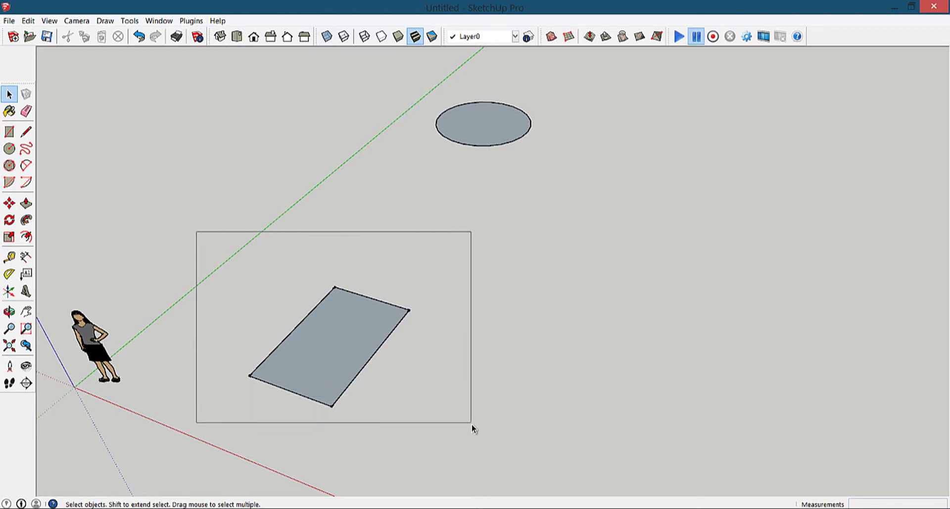
# Delete the selected rectangle, then draw a trial rectangle and undo it.
pyautogui.press('Delete')
pyautogui.click(9, 132)
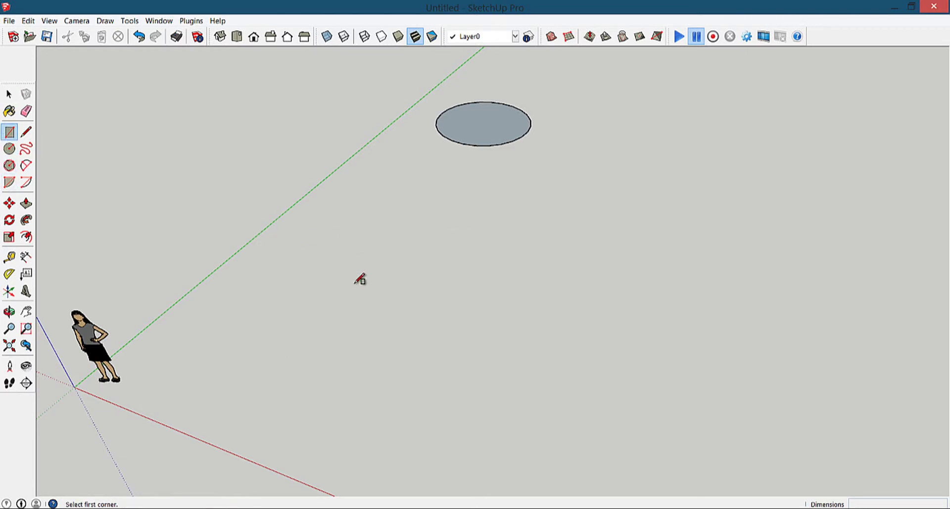
pyautogui.click(318, 287)
pyautogui.click(388, 371)
pyautogui.write('100,1000')
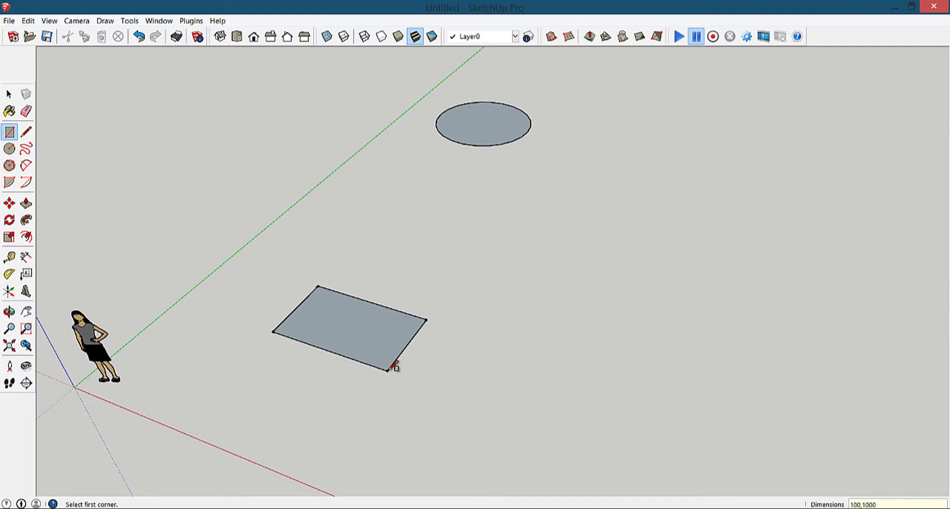
pyautogui.hotkey('ctrl', 'z')
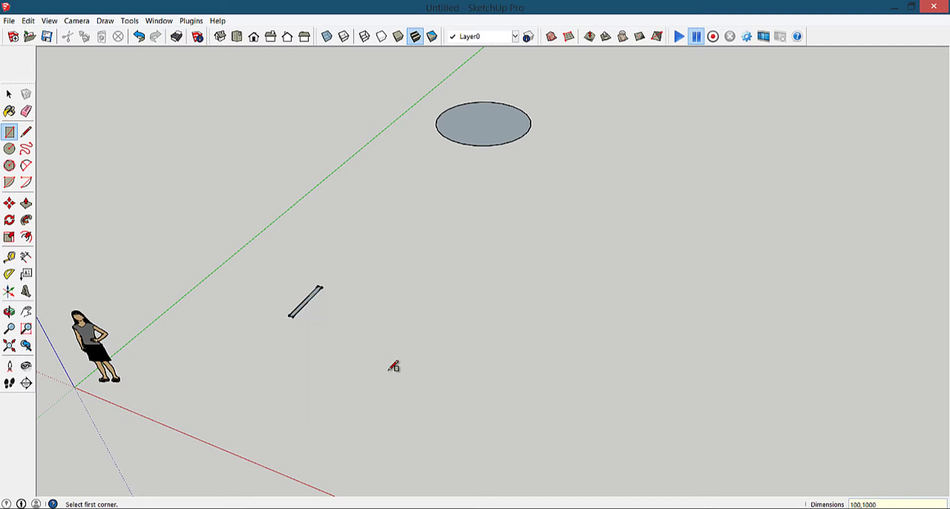
pyautogui.hotkey('ctrl', 'z')
# Draw a rectangle sized to 1000,1000 mm on the ground and frame it in view.
pyautogui.click(301, 280)
pyautogui.click(336, 376)
pyautogui.write('100')
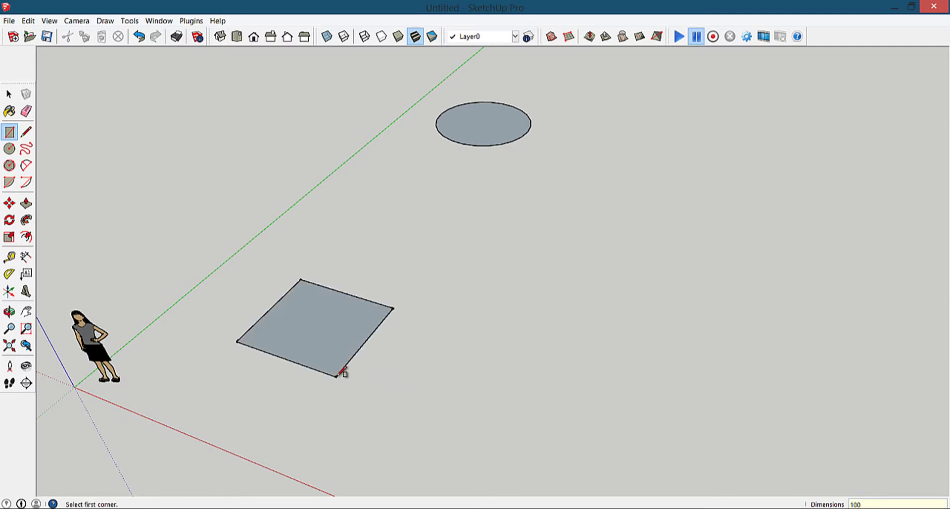
pyautogui.write('0,100')
pyautogui.press('Return')
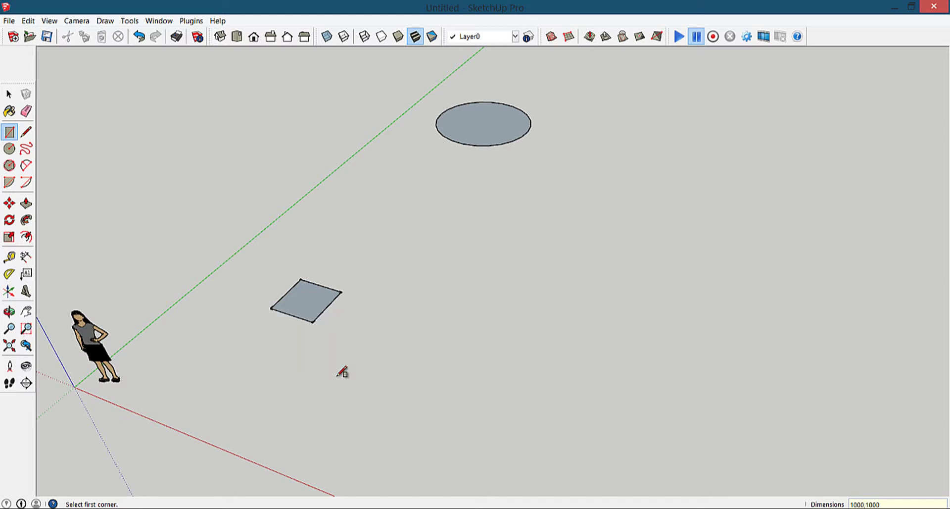
pyautogui.moveTo(308, 322)
pyautogui.mouseDown(button='middle')
pyautogui.moveTo(276, 285)
pyautogui.moveTo(324, 347)
pyautogui.moveTo(344, 351)
pyautogui.mouseUp(button='middle')
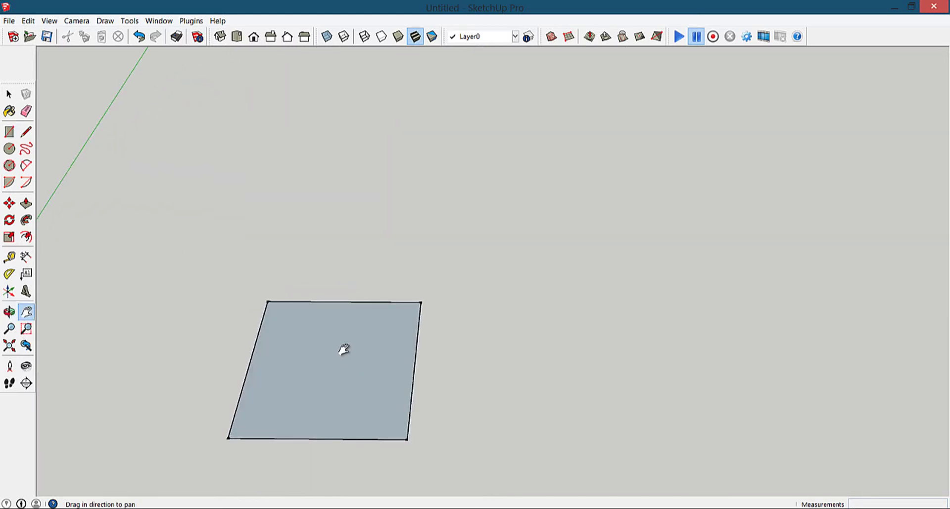
pyautogui.scroll(-2, 300, 319)
pyautogui.moveTo(300, 319); pyautogui.dragTo(334, 340, button='middle')
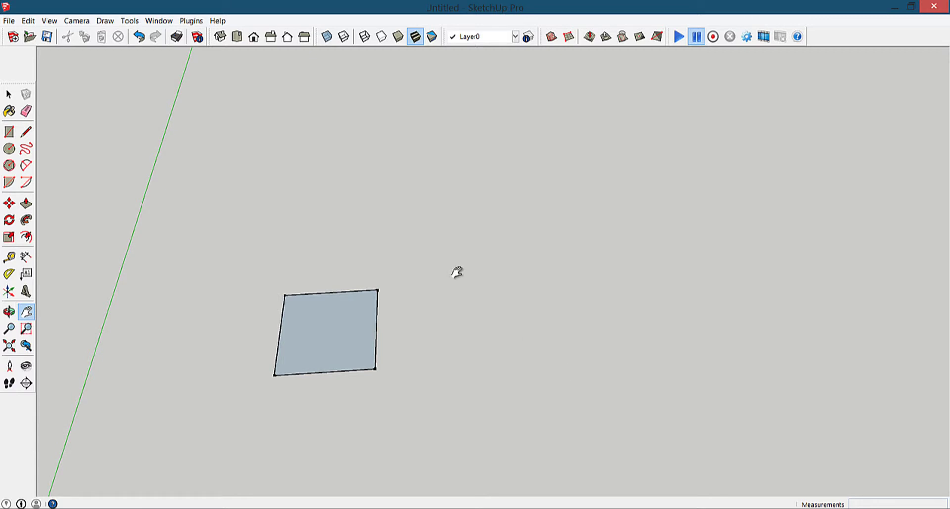
pyautogui.press('space')
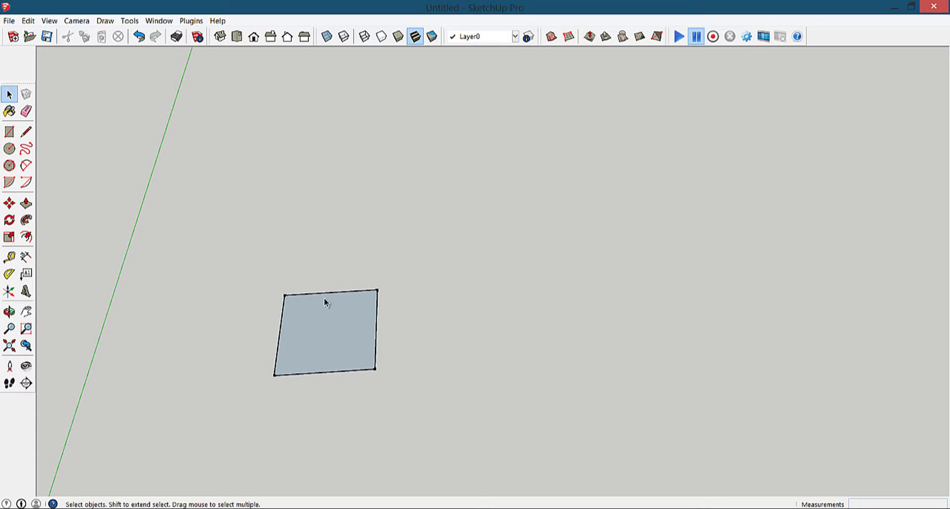
pyautogui.click(323, 320)
pyautogui.click(9, 203)
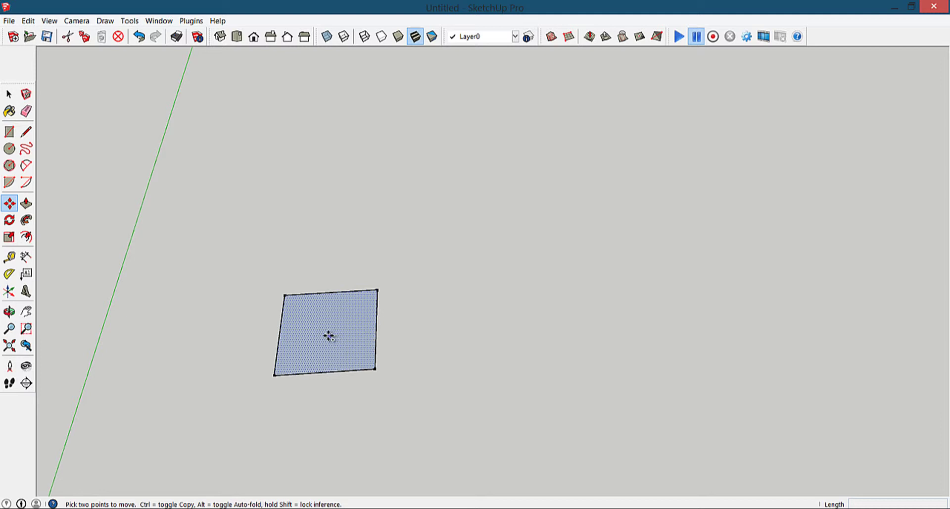
pyautogui.press('ctrl')
pyautogui.click(324, 337)
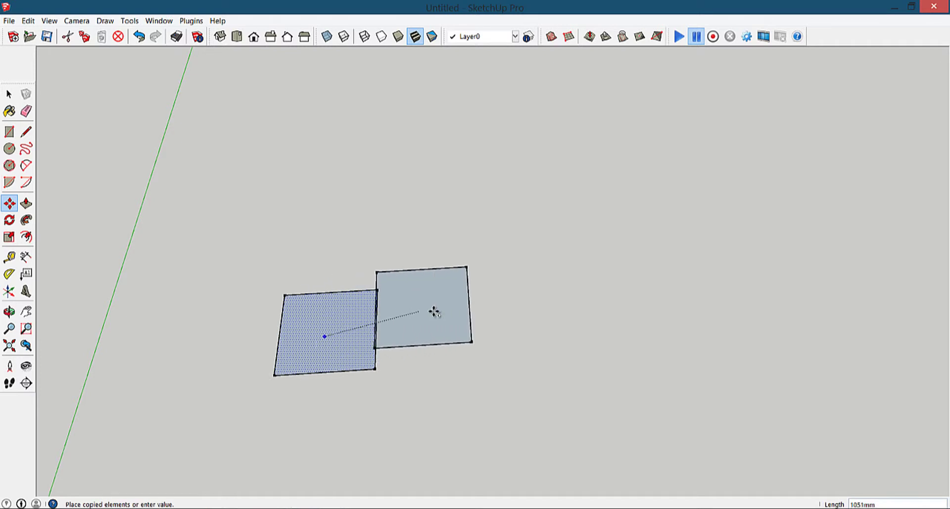
pyautogui.click(479, 329)
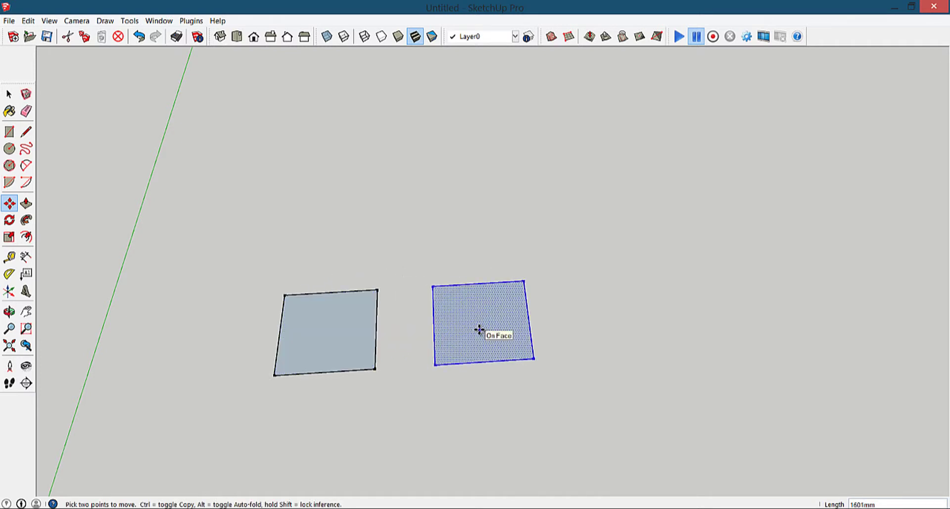
pyautogui.write('x5')
pyautogui.press('Return')
pyautogui.scroll(-3, 505, 265)
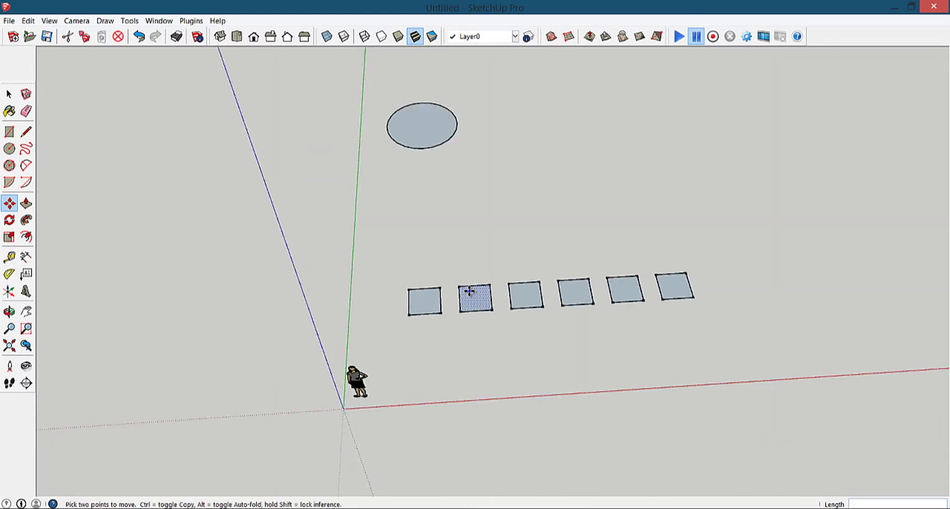
pyautogui.scroll(1, 536, 296)
pyautogui.scroll(1, 594, 292)
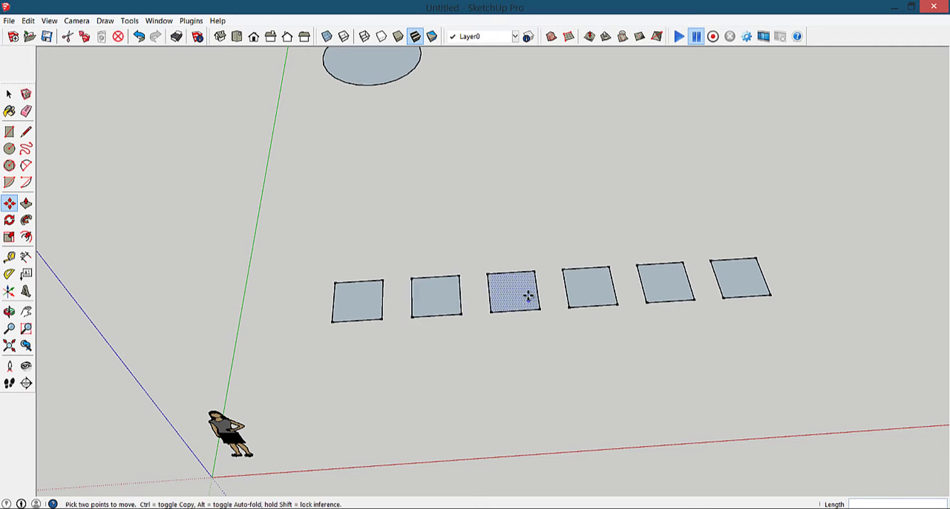
pyautogui.hotkey('ctrl', 'z')
pyautogui.scroll(2, 406, 302)
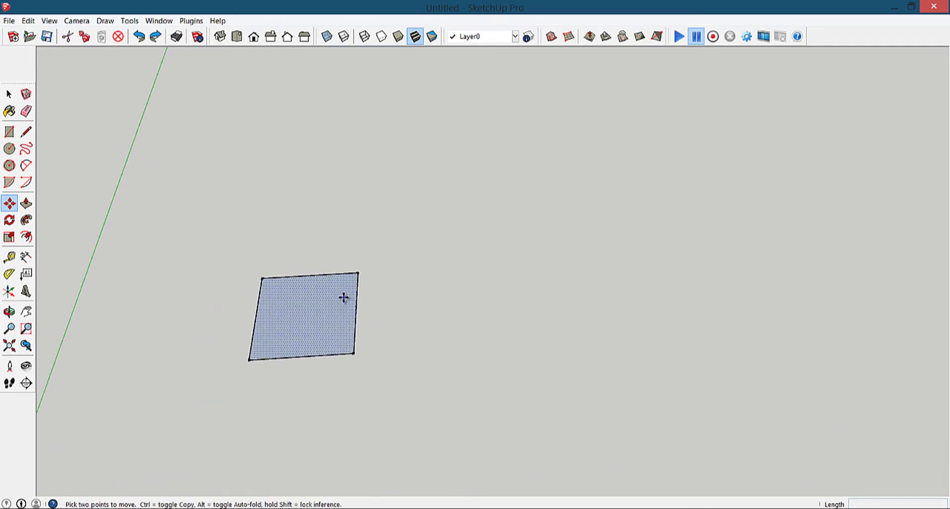
pyautogui.scroll(2, 342, 302)
pyautogui.keyDown('shift'); pyautogui.moveTo(335, 306); pyautogui.dragTo(369, 291, button='middle'); pyautogui.keyUp('shift')
pyautogui.press('space')
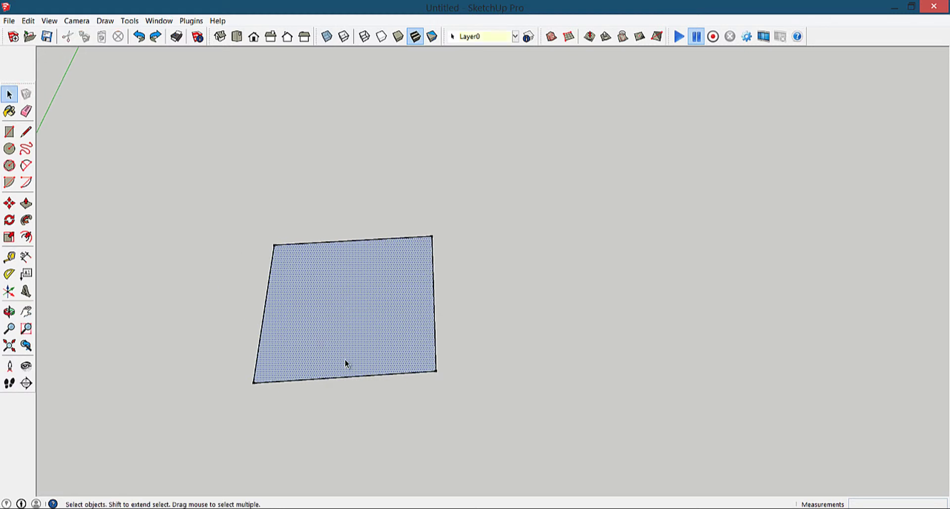
pyautogui.click(346, 359)
pyautogui.scroll(-2, 643, 316)
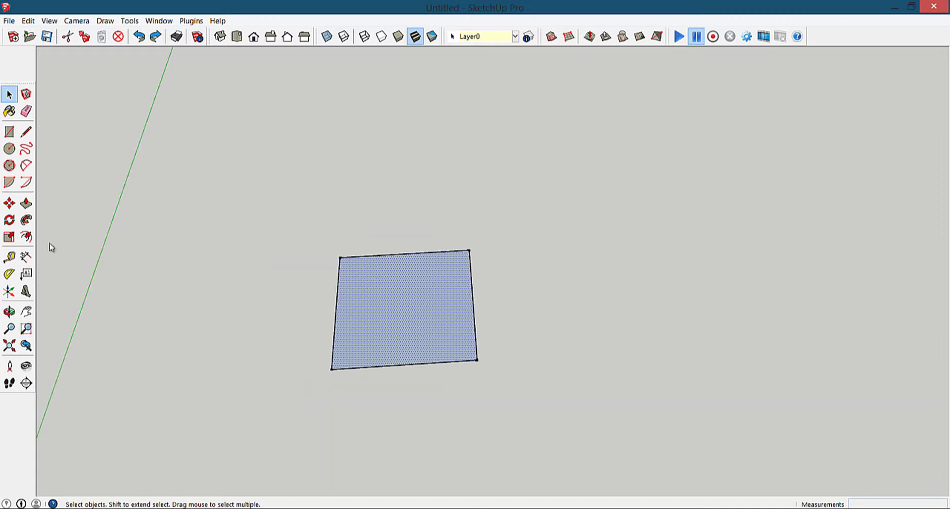
pyautogui.click(9, 203)
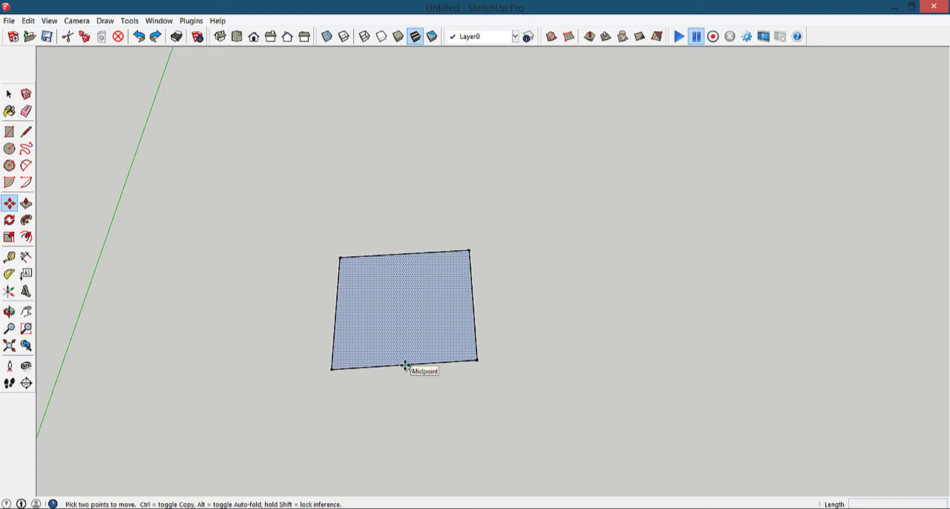
pyautogui.keyDown('ctrl'); pyautogui.click(405, 365); pyautogui.keyUp('ctrl')
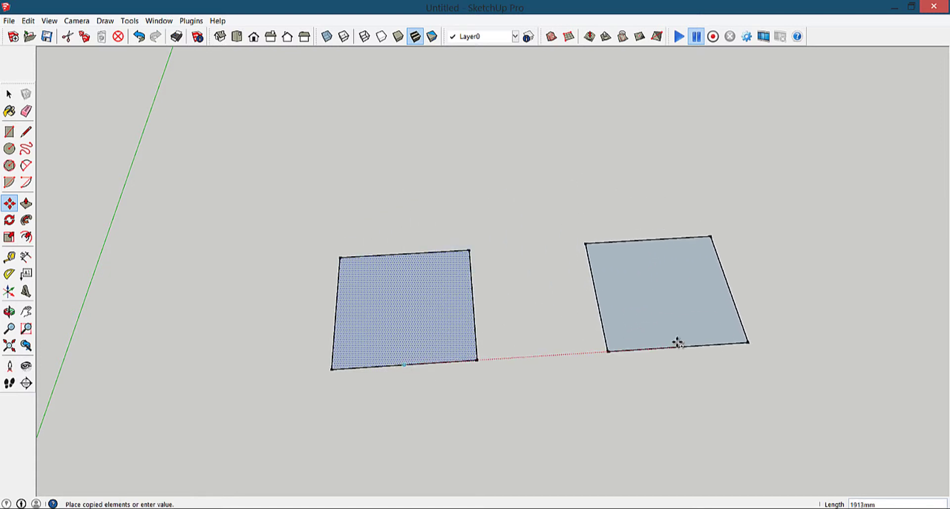
pyautogui.click(678, 344)
pyautogui.write('2000')
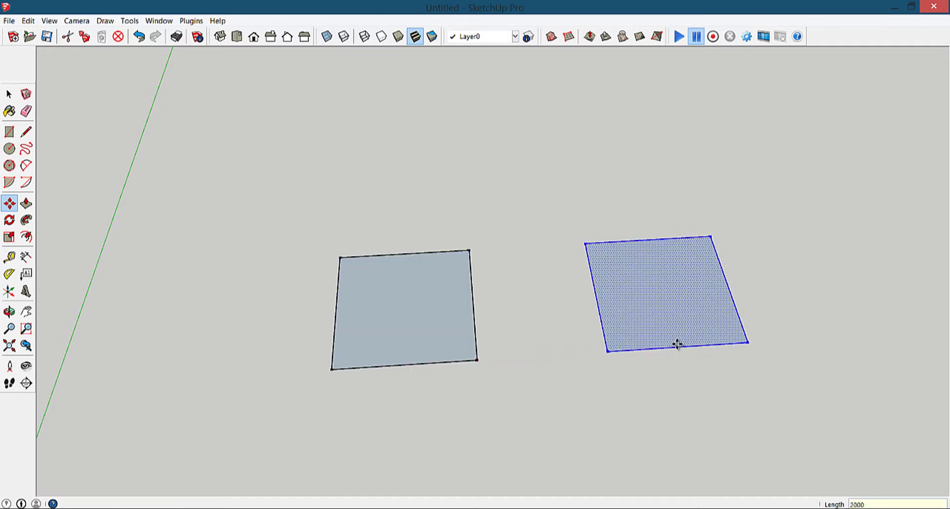
pyautogui.press('Return')
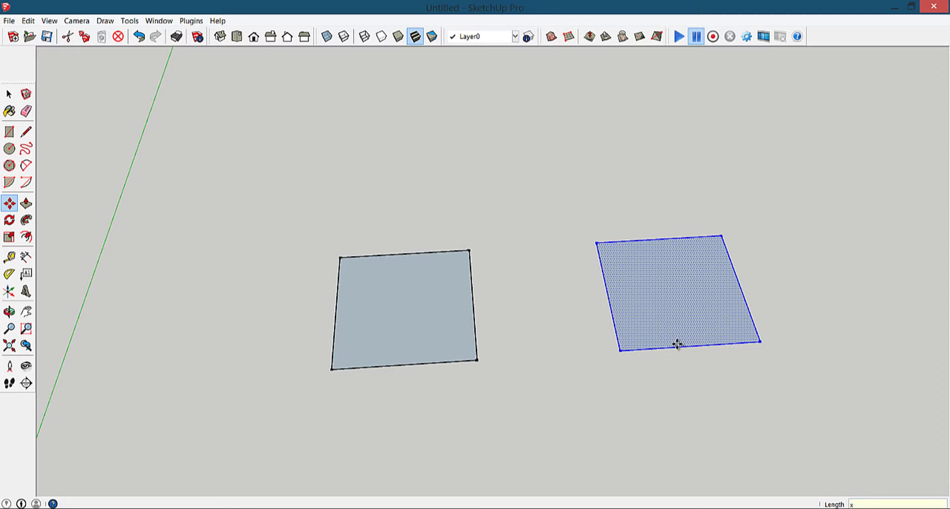
pyautogui.write('5')
pyautogui.press('Return')
pyautogui.scroll(-5, 598, 307)
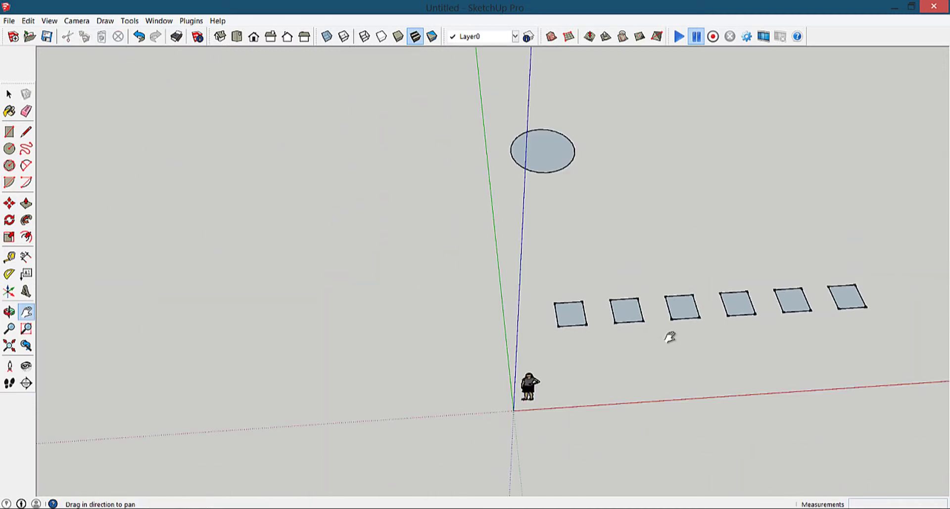
pyautogui.moveTo(670, 335); pyautogui.dragTo(438, 328, button='middle')
pyautogui.scroll(2, 438, 329)
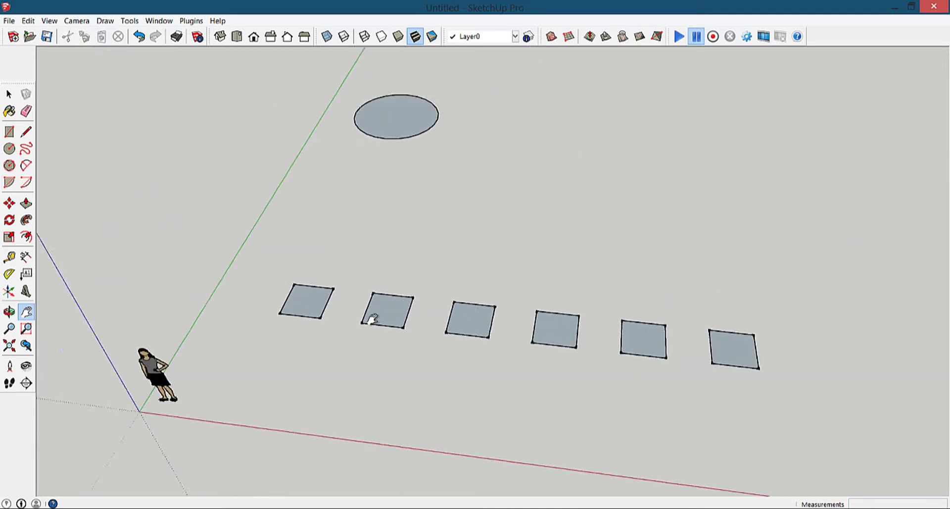
pyautogui.scroll(2, 371, 318)
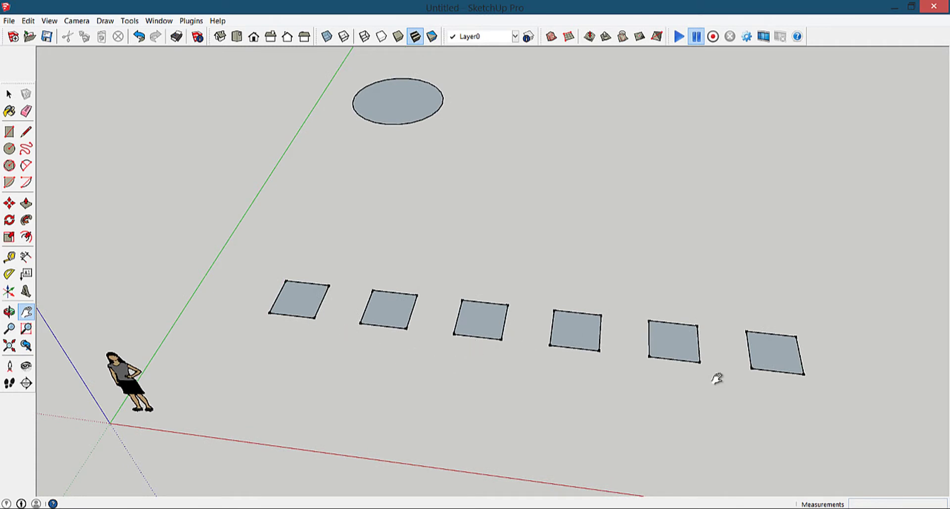
pyautogui.hotkey('ctrl', 'z')
pyautogui.scroll(2, 319, 287)
pyautogui.keyDown('shift'); pyautogui.moveTo(318, 286); pyautogui.dragTo(353, 313, button='middle'); pyautogui.keyUp('shift')
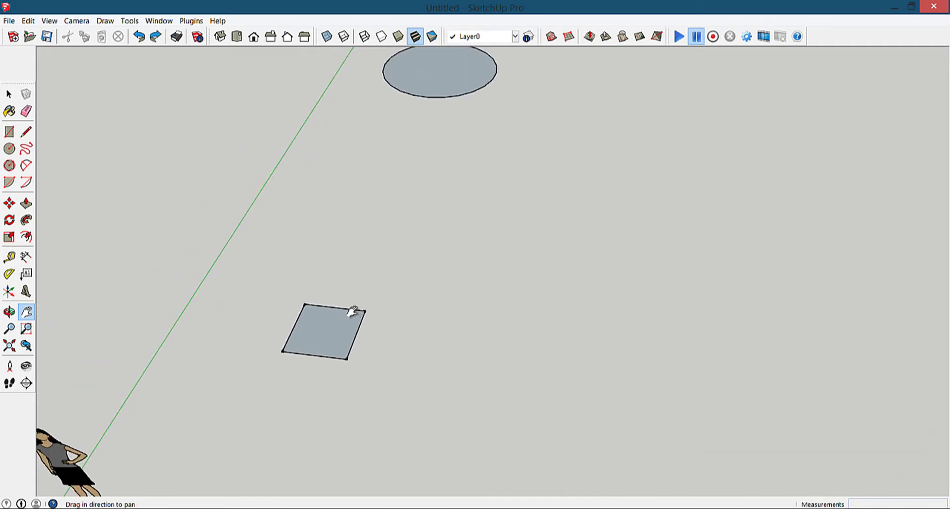
pyautogui.scroll(3, 293, 335)
pyautogui.scroll(3, 239, 322)
pyautogui.press('space')
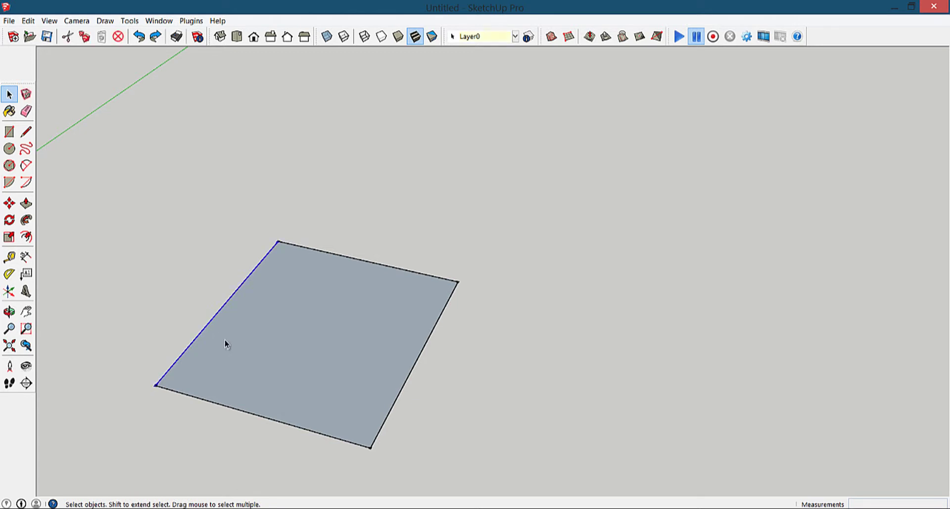
pyautogui.moveTo(225, 342); pyautogui.dragTo(257, 338, button='middle')
pyautogui.press('m')
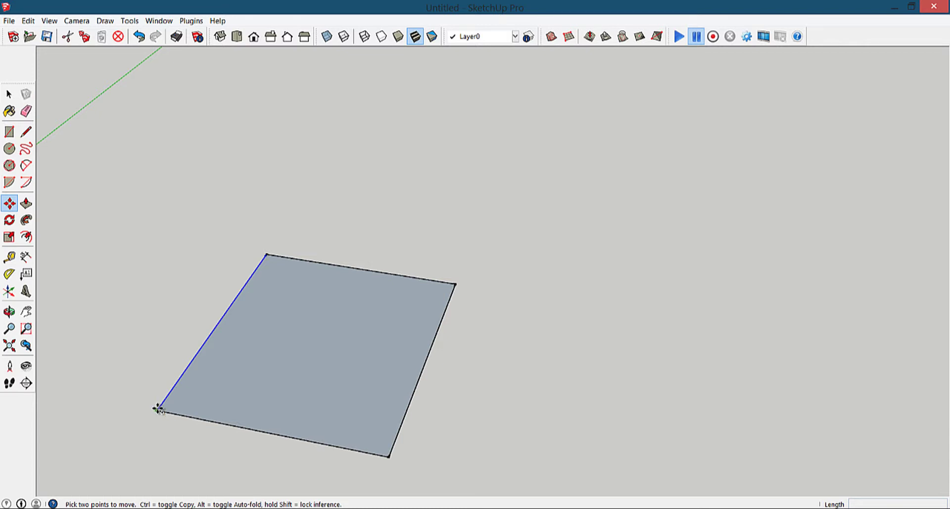
pyautogui.press('ctrl')
pyautogui.click(158, 408)
pyautogui.click(191, 415)
pyautogui.write('100')
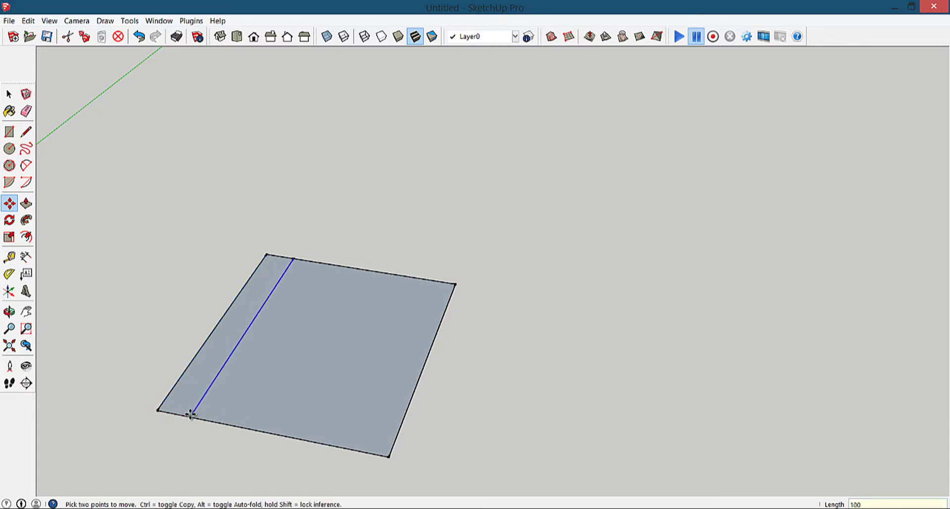
pyautogui.press('Return')
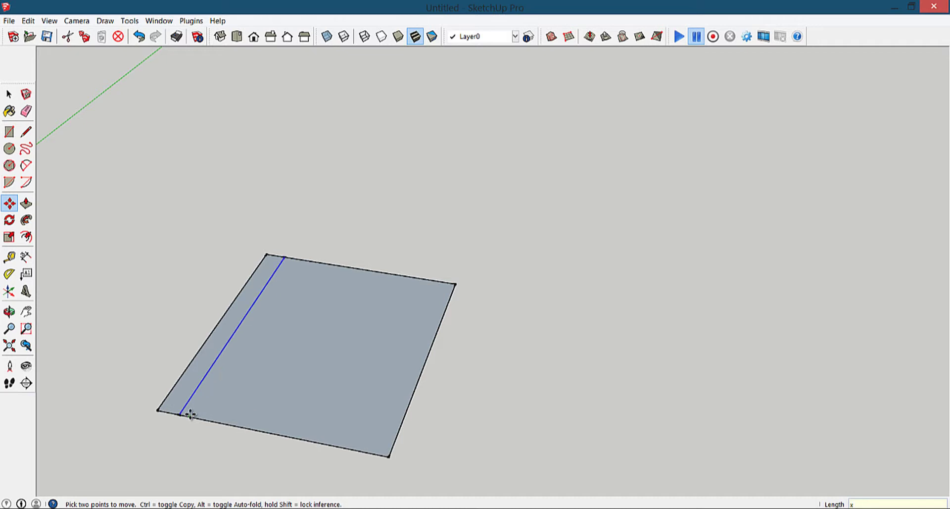
pyautogui.write('5')
pyautogui.press('Return')
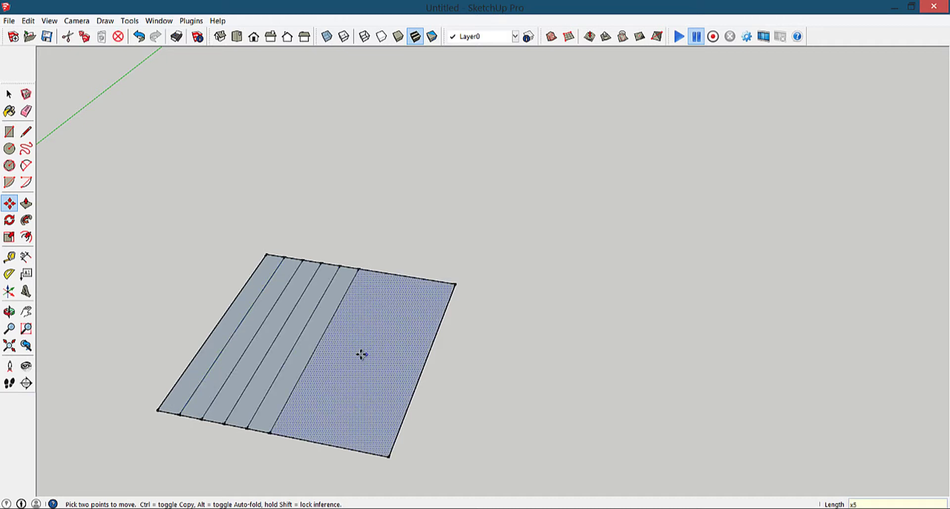
pyautogui.moveTo(359, 381); pyautogui.dragTo(304, 366, button='middle')
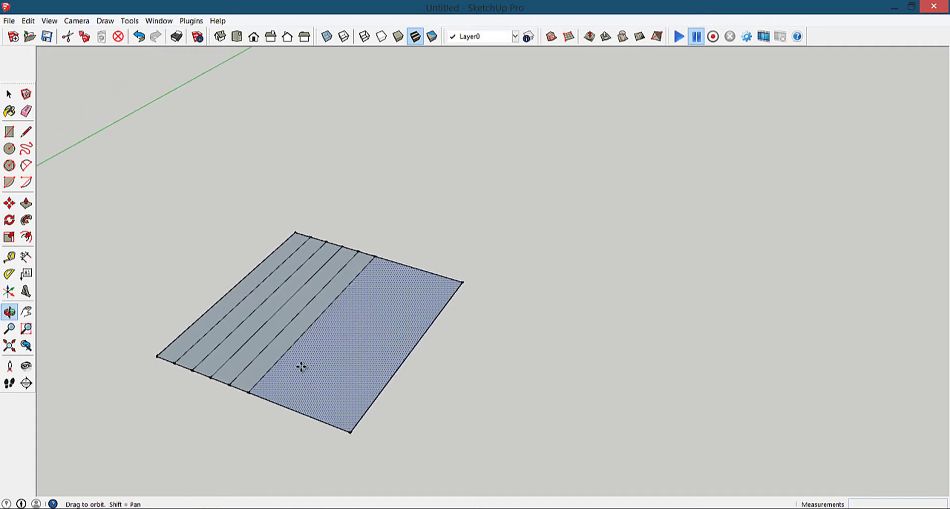
pyautogui.hotkey('ctrl', 'z')
pyautogui.scroll(-3, 304, 365)
pyautogui.scroll(-3, 363, 341)
pyautogui.moveTo(314, 319)
pyautogui.keyDown('shift'); pyautogui.mouseDown(button='middle')
pyautogui.moveTo(403, 312)
pyautogui.moveTo(359, 315)
pyautogui.mouseUp(button='middle'); pyautogui.keyUp('shift')
pyautogui.press('space')
pyautogui.click(9, 219)
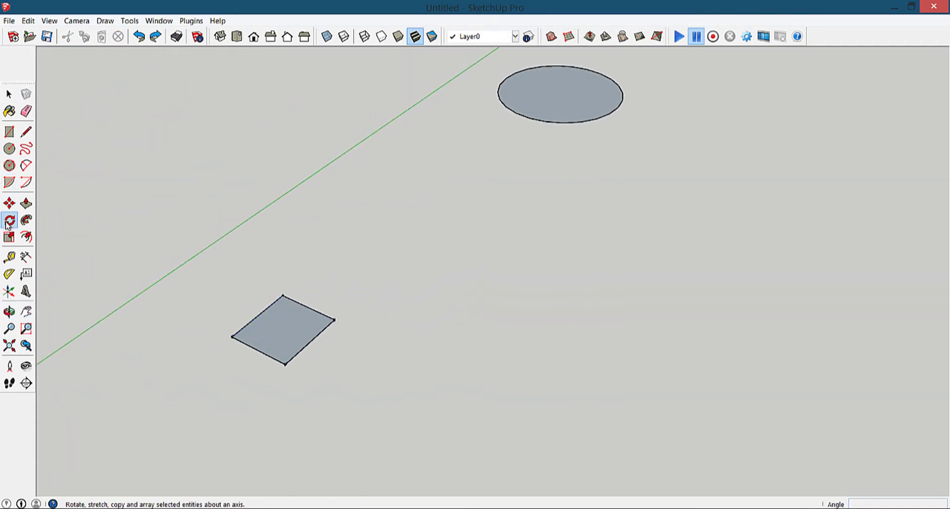
pyautogui.scroll(2, 335, 255)
pyautogui.scroll(2, 266, 329)
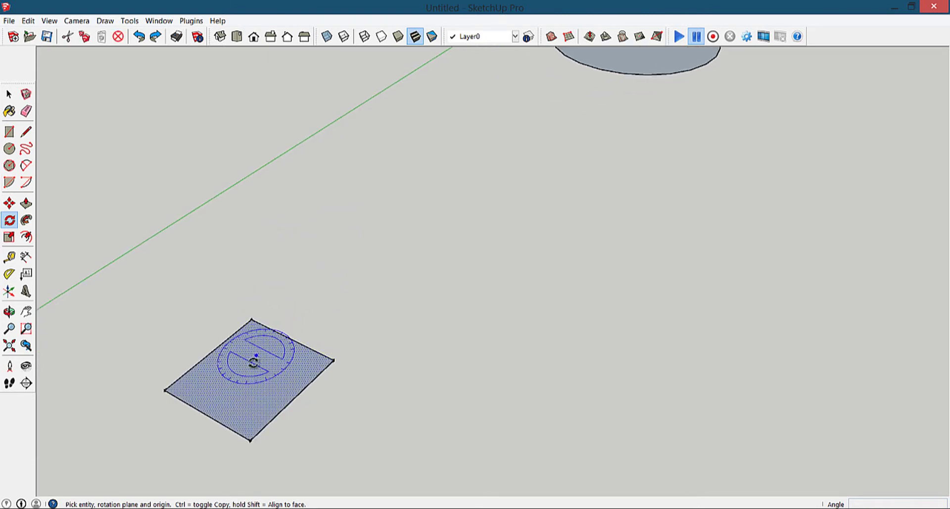
pyautogui.click(250, 383)
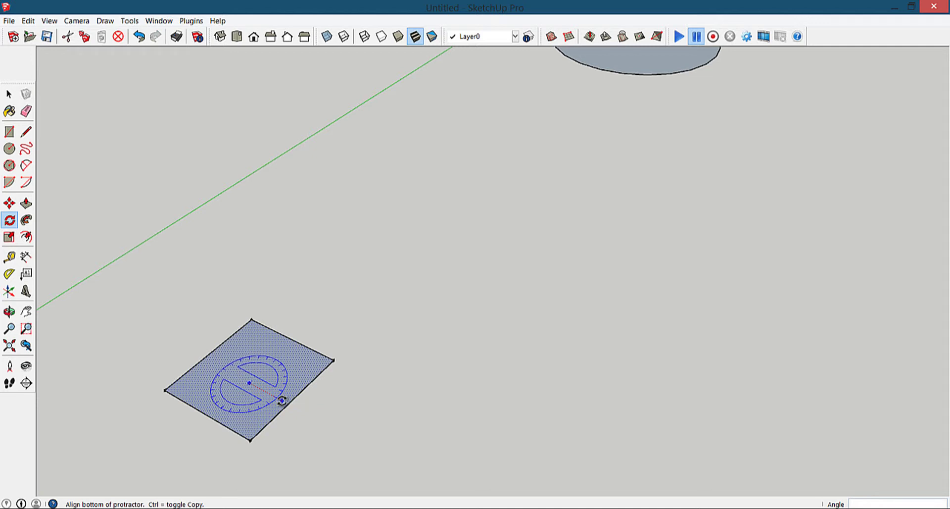
pyautogui.click(281, 400)
pyautogui.press('Escape')
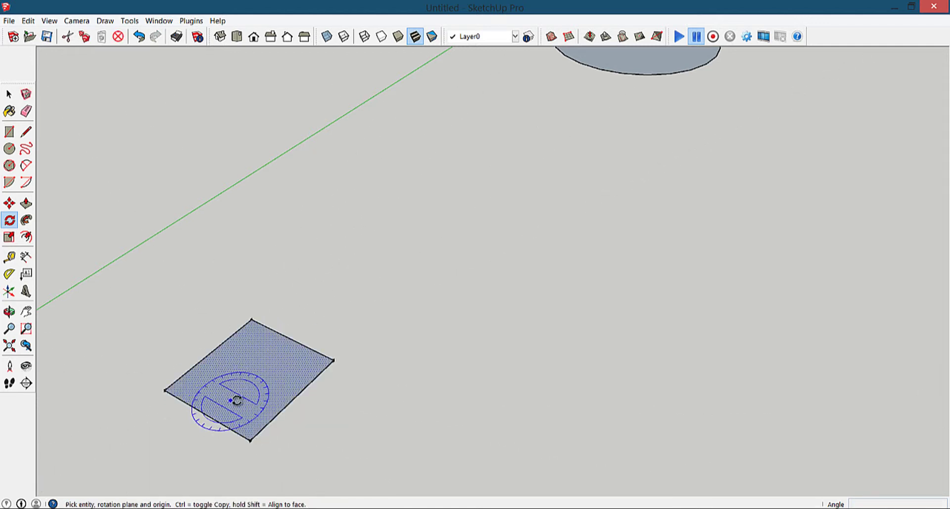
pyautogui.press('space')
pyautogui.click(271, 421)
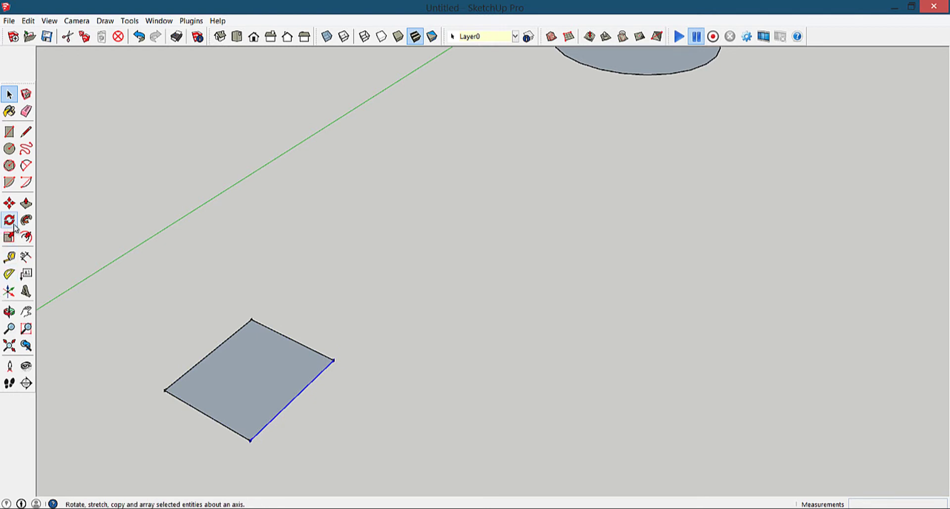
pyautogui.click(13, 225)
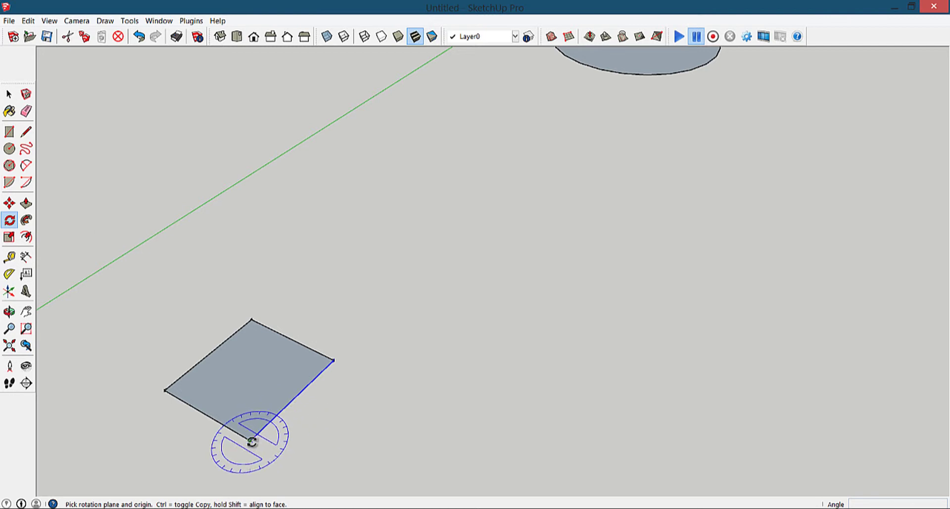
pyautogui.click(252, 440)
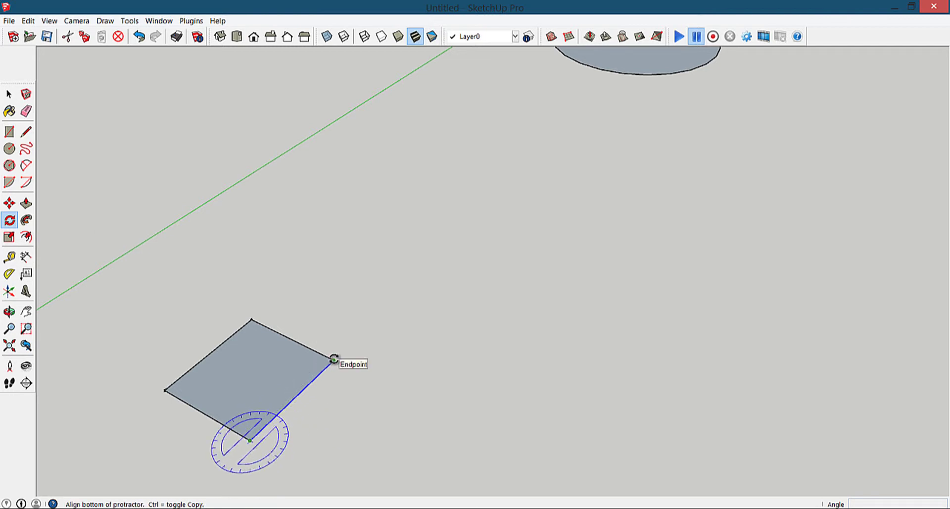
pyautogui.click(334, 359)
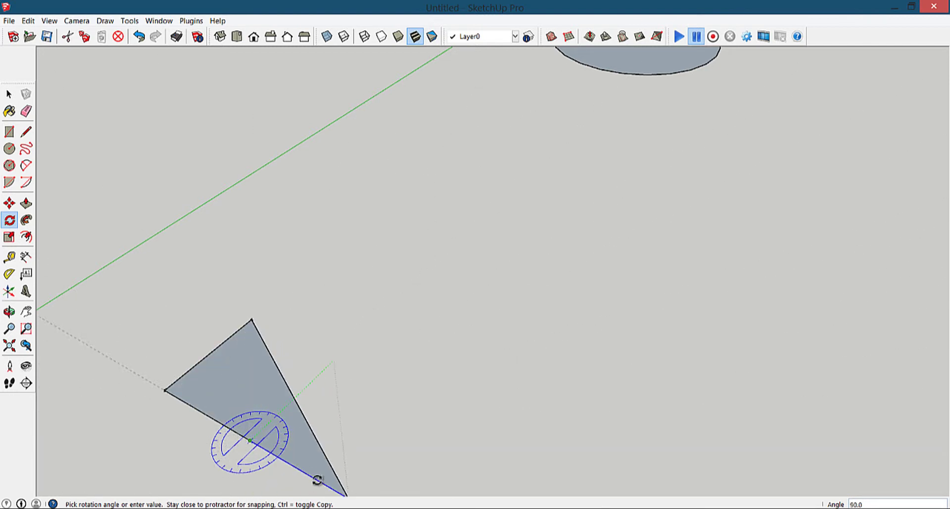
pyautogui.click(367, 377)
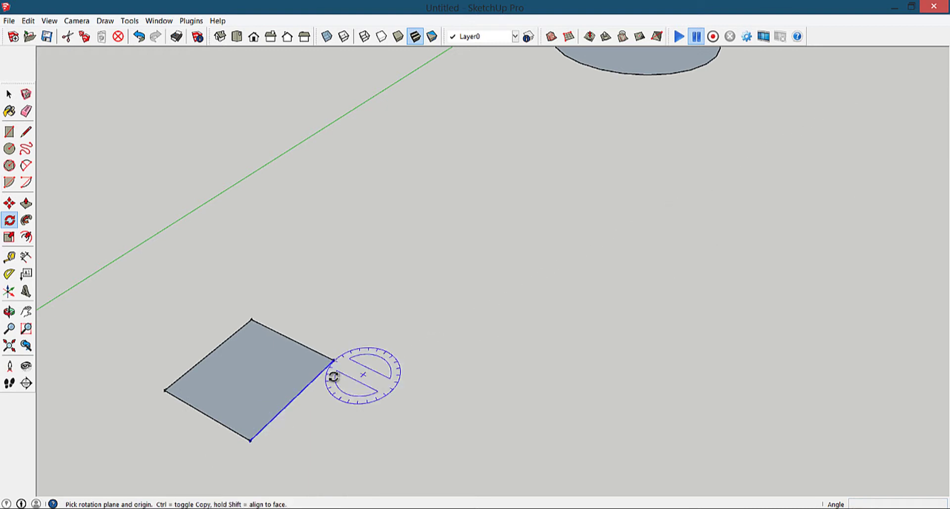
pyautogui.scroll(2, 253, 406)
pyautogui.press('space')
pyautogui.click(364, 376)
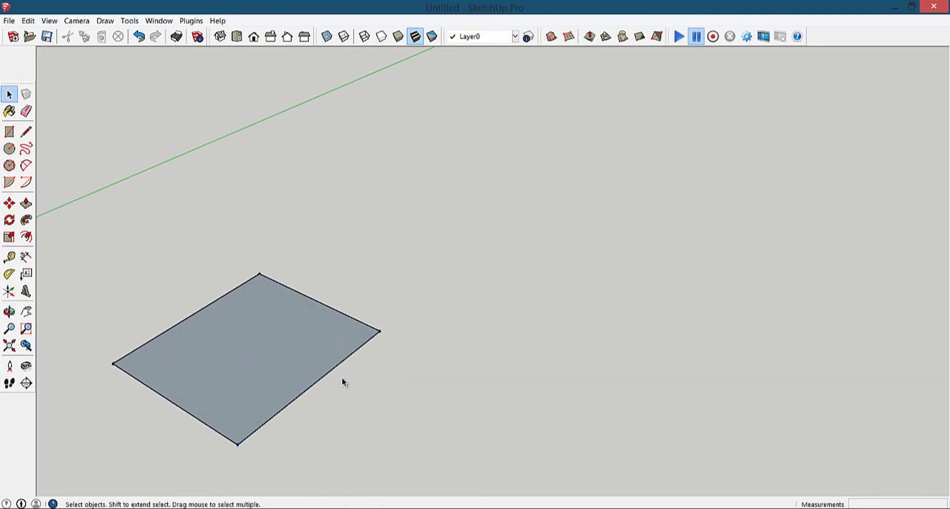
pyautogui.scroll(-2, 331, 380)
pyautogui.moveTo(331, 380)
pyautogui.keyDown('shift'); pyautogui.mouseDown(button='middle')
pyautogui.moveTo(357, 343)
pyautogui.moveTo(367, 350)
pyautogui.moveTo(325, 333)
pyautogui.moveTo(336, 351)
pyautogui.mouseUp(button='middle'); pyautogui.keyUp('shift')
pyautogui.click(9, 220)
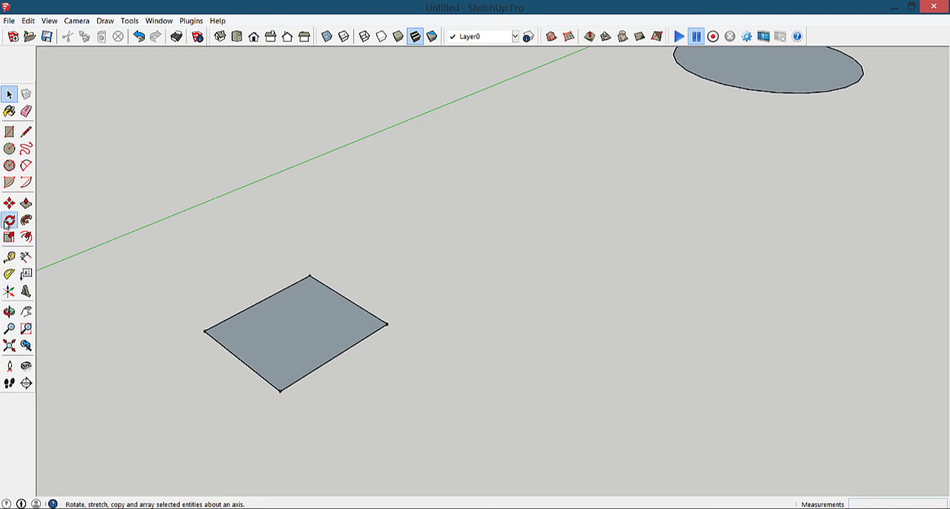
pyautogui.scroll(1, 314, 365)
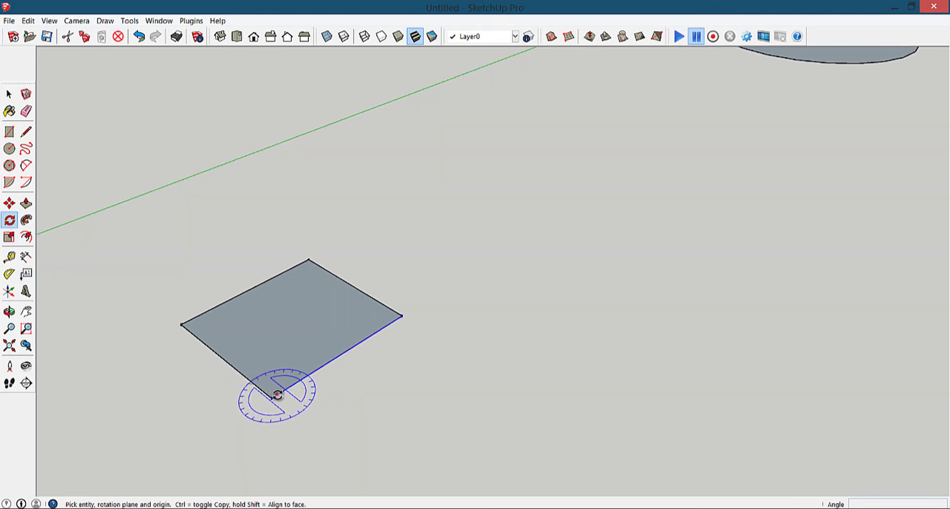
pyautogui.press('Escape')
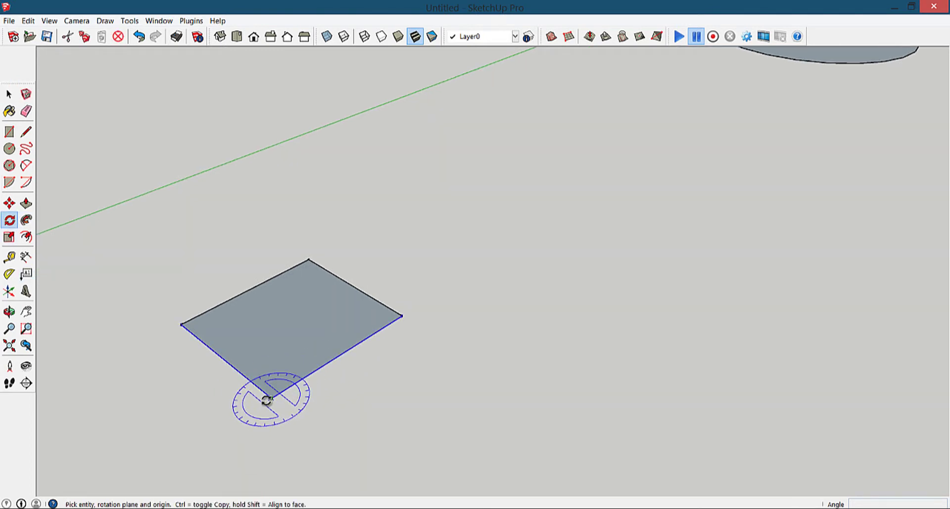
pyautogui.scroll(-2, 262, 405)
pyautogui.scroll(-2, 267, 401)
pyautogui.scroll(-2, 270, 399)
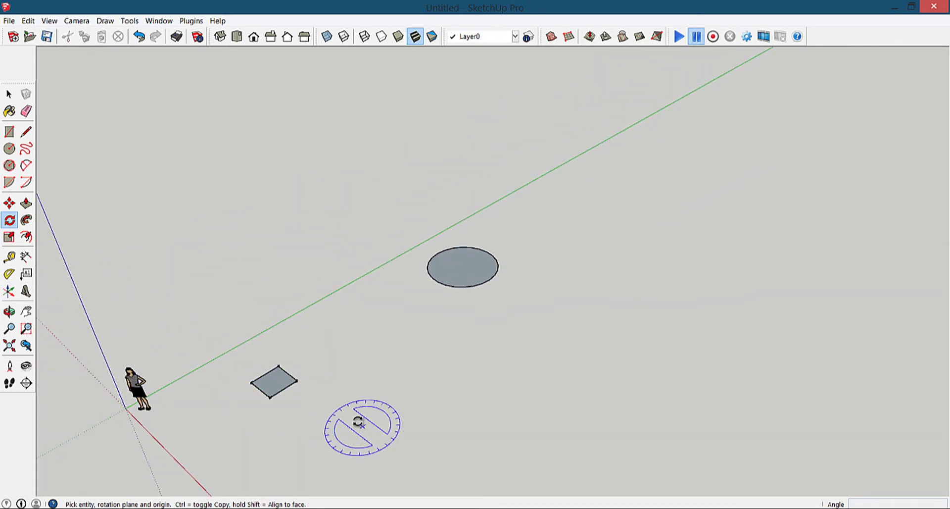
pyautogui.scroll(2, 254, 388)
pyautogui.scroll(2, 227, 385)
pyautogui.scroll(2, 252, 394)
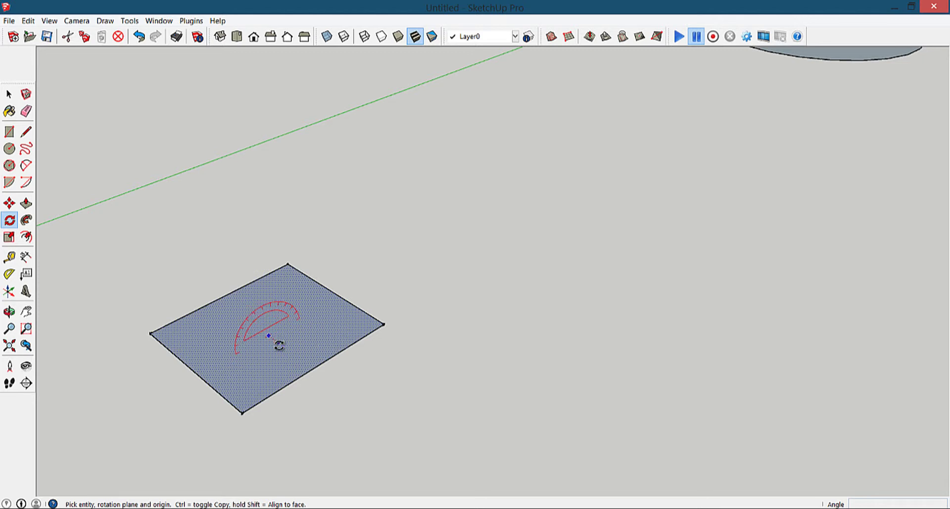
pyautogui.scroll(-3, 278, 345)
pyautogui.scroll(-3, 272, 345)
pyautogui.scroll(-2, 259, 362)
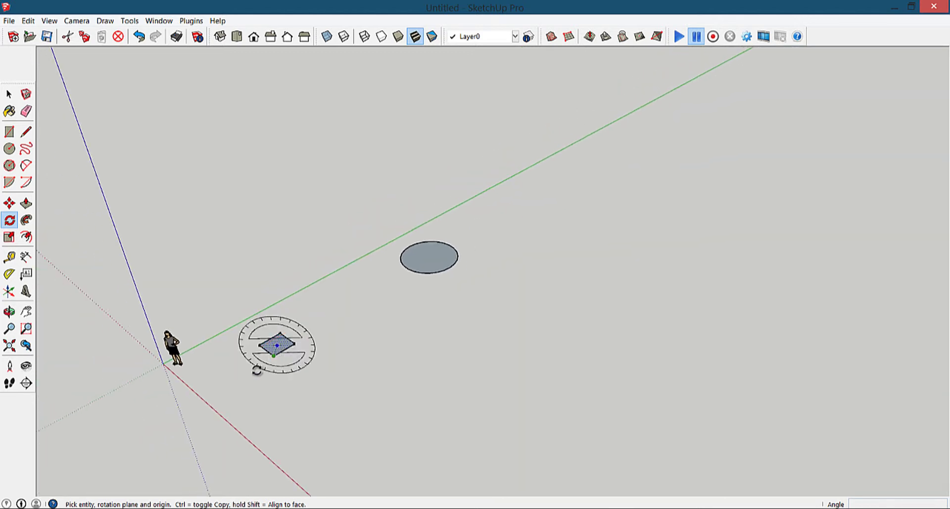
pyautogui.scroll(3, 278, 346)
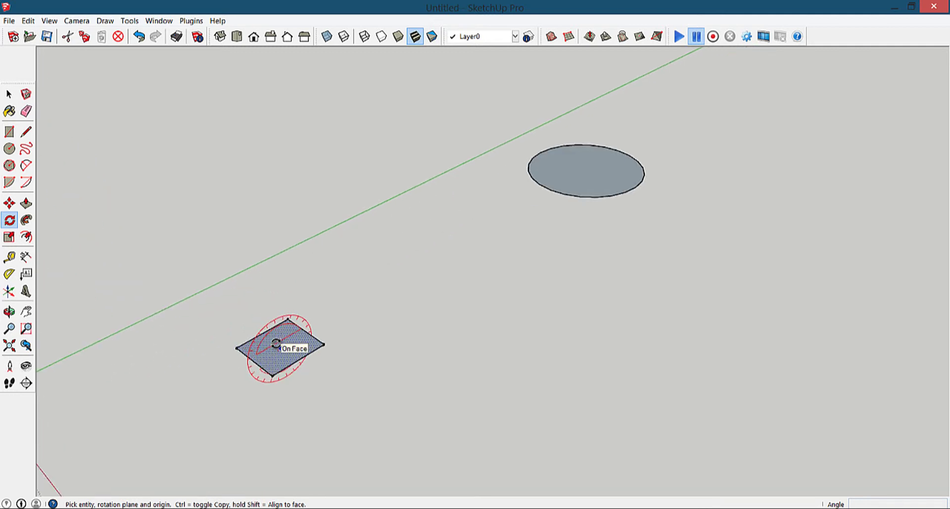
pyautogui.scroll(2, 272, 348)
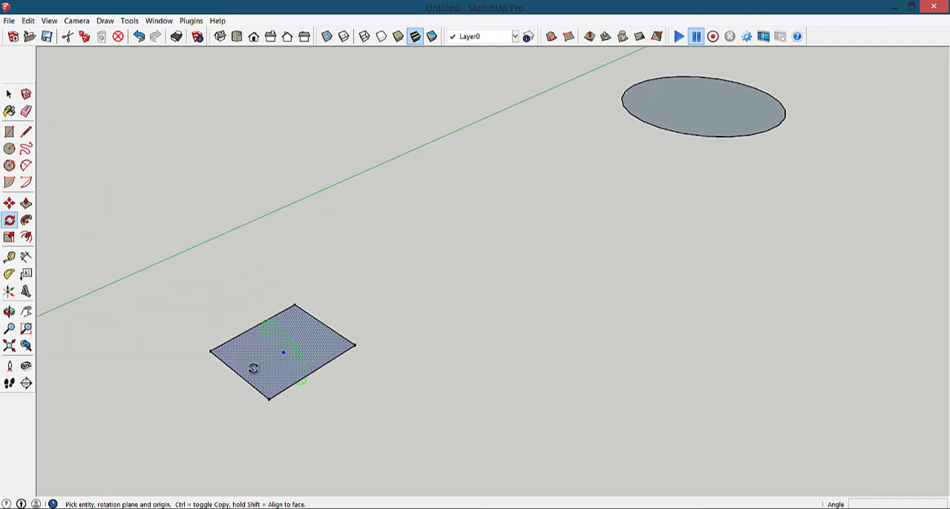
pyautogui.scroll(-2, 253, 369)
pyautogui.scroll(-2, 250, 369)
pyautogui.scroll(-2, 218, 361)
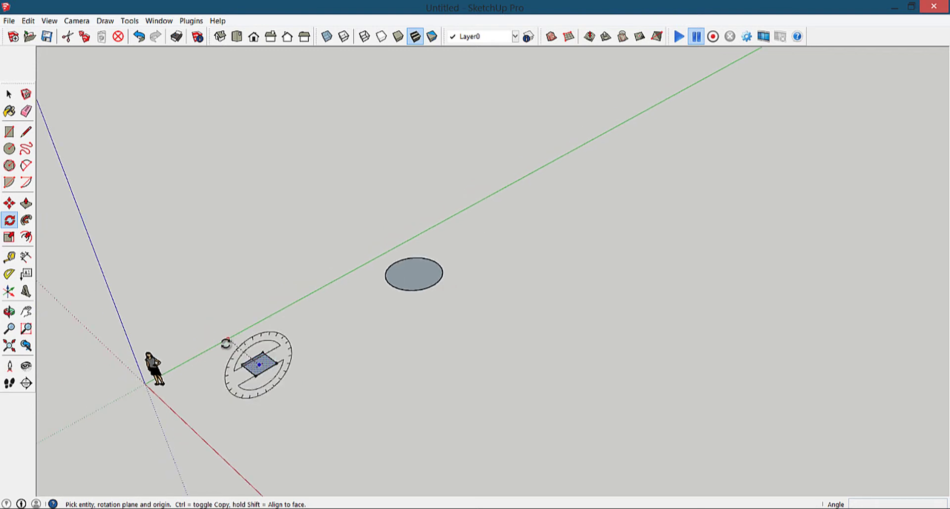
pyautogui.scroll(3, 231, 366)
pyautogui.scroll(3, 255, 371)
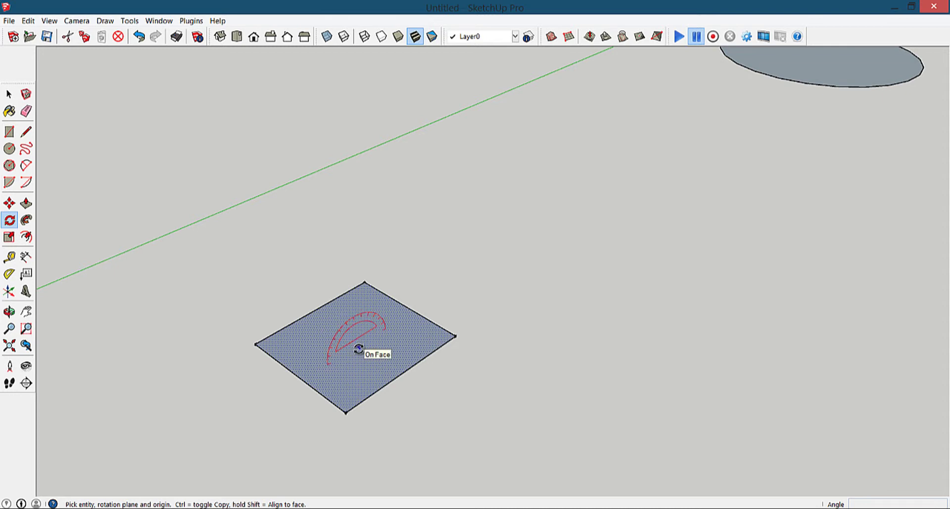
pyautogui.click(373, 354)
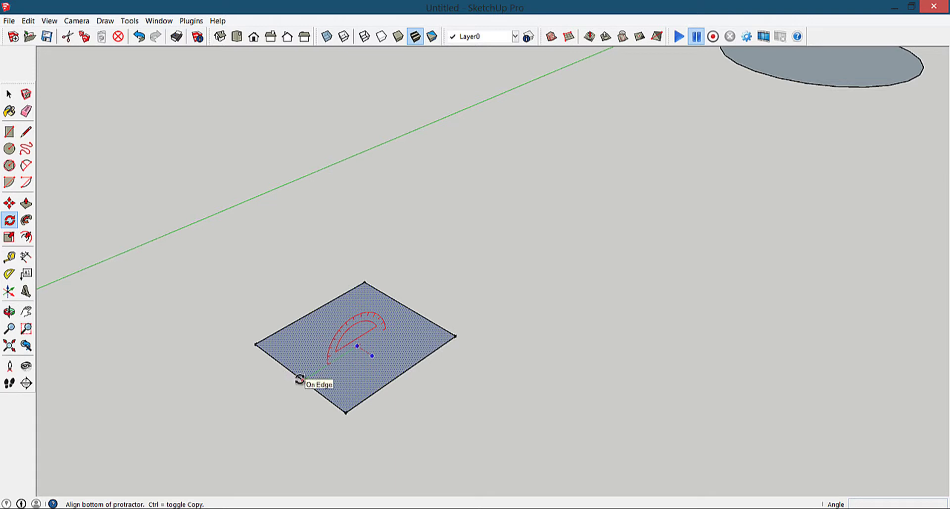
pyautogui.click(302, 380)
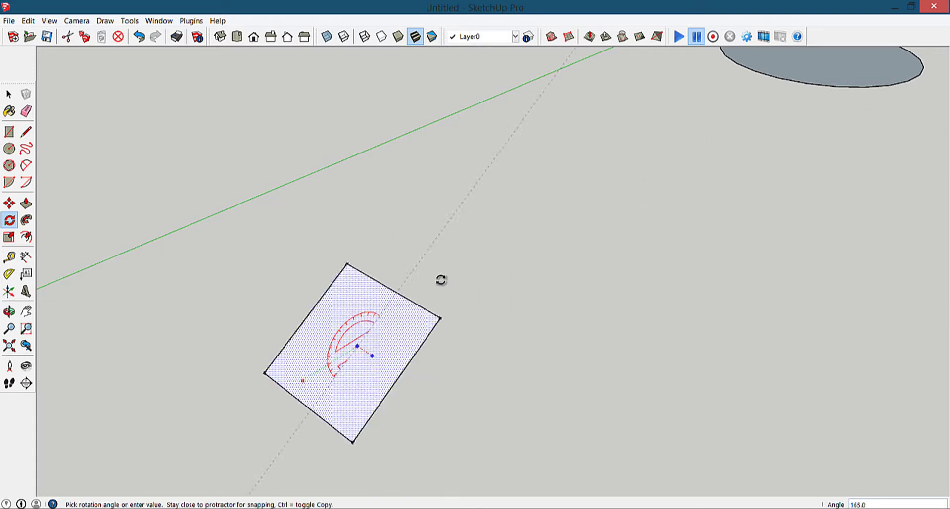
pyautogui.scroll(-2, 265, 391)
pyautogui.scroll(-2, 287, 395)
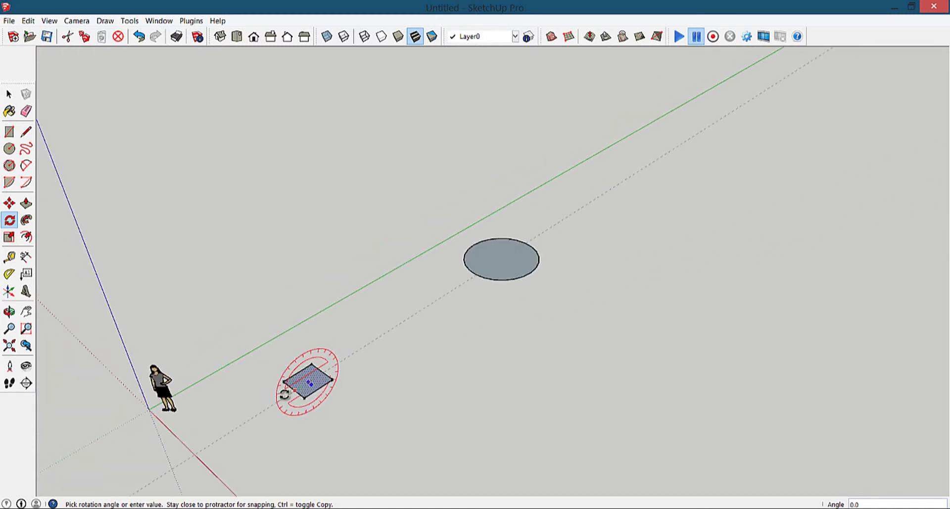
pyautogui.scroll(-1, 298, 366)
pyautogui.press('Escape')
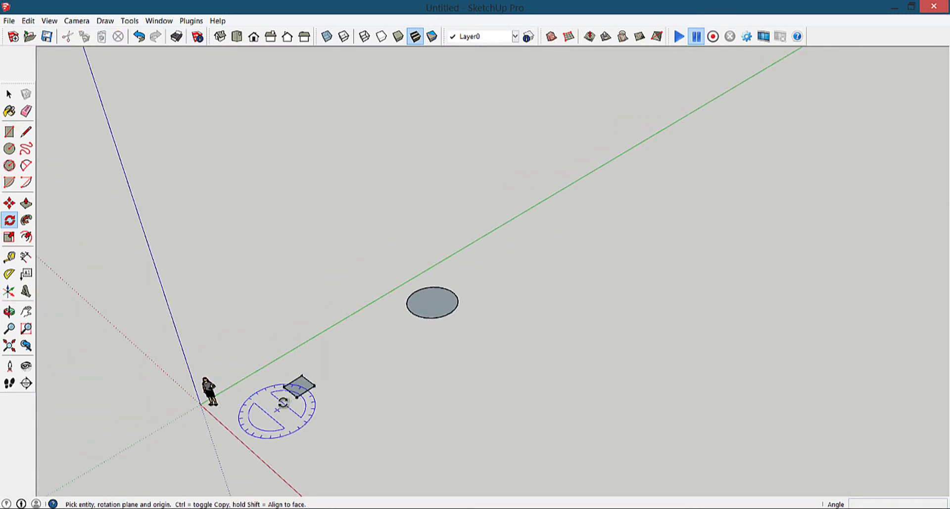
pyautogui.scroll(2, 287, 401)
pyautogui.scroll(2, 317, 386)
pyautogui.press('Left')
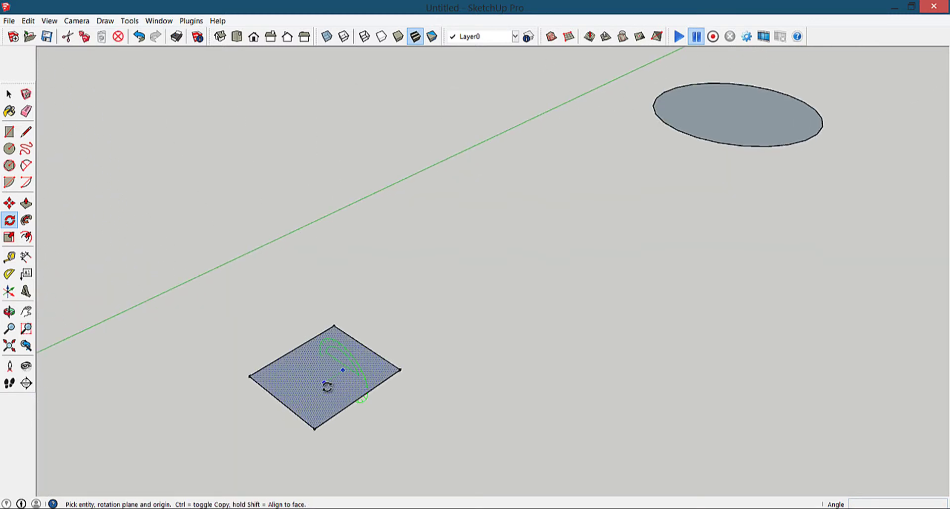
pyautogui.click(337, 401)
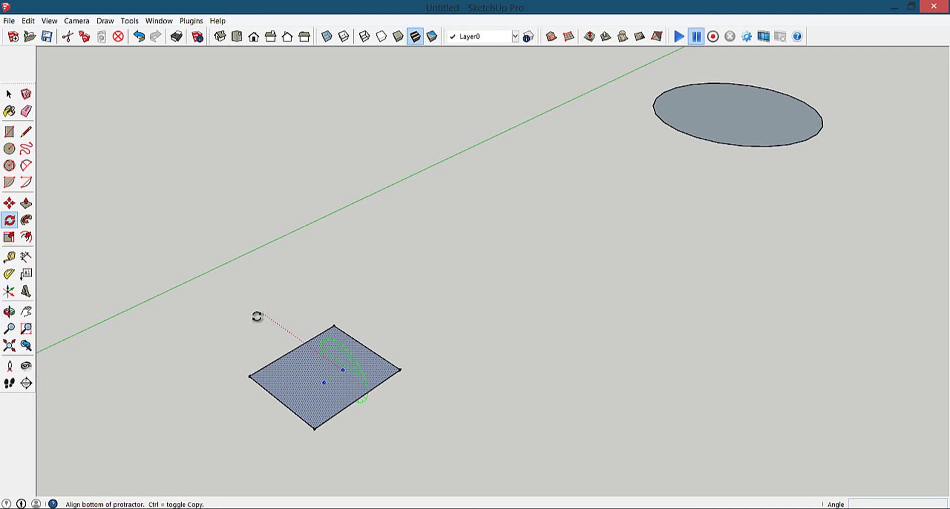
pyautogui.click(307, 344)
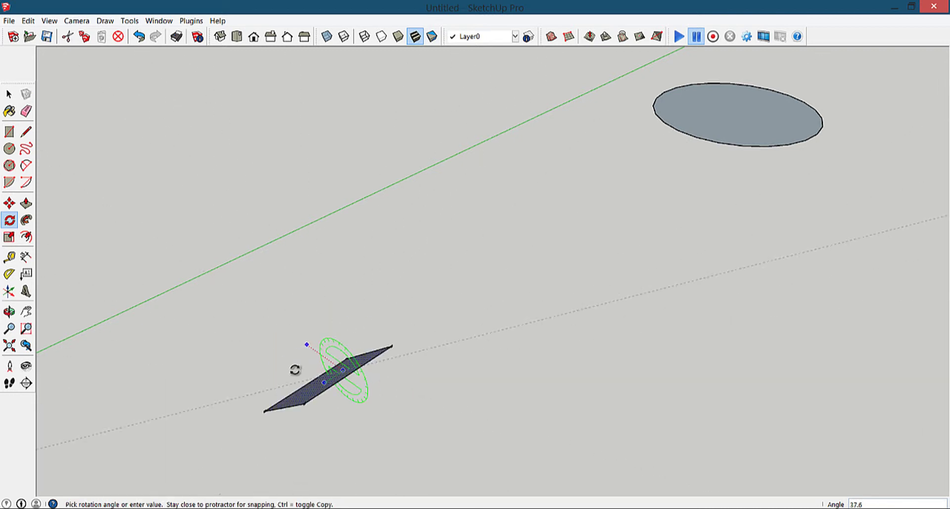
pyautogui.click(382, 365)
pyautogui.hotkey('ctrl', 'z')
pyautogui.moveTo(375, 394); pyautogui.dragTo(249, 383, button='middle')
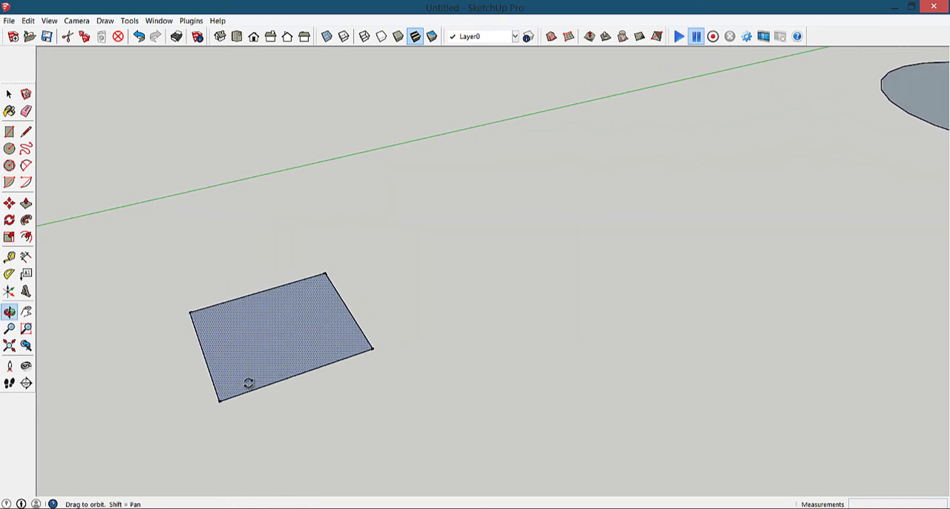
pyautogui.scroll(2, 220, 400)
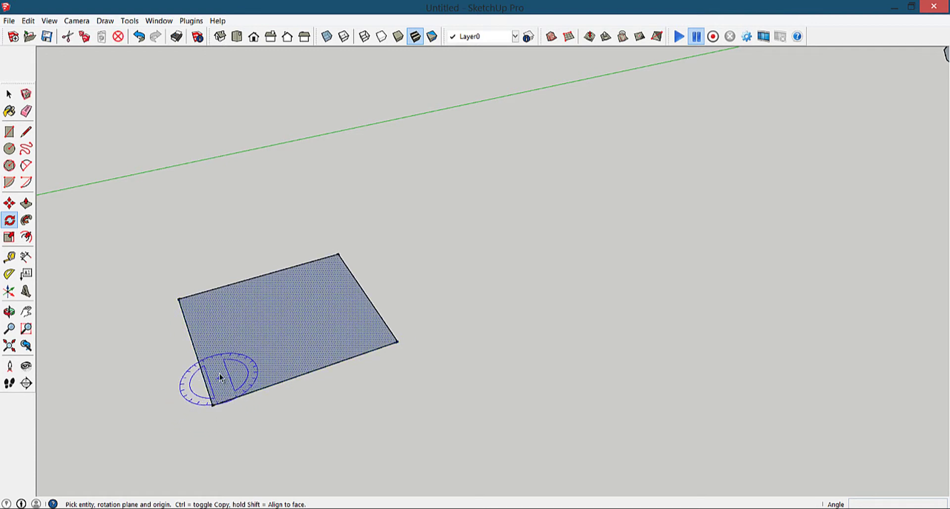
# Rotate-copy the square 30° about its bottom-left corner and array it x5.
pyautogui.press('space')
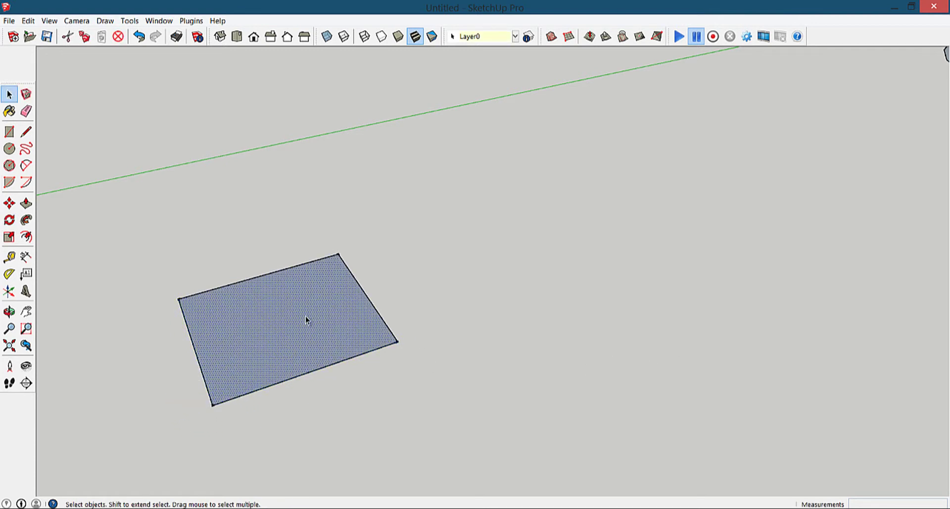
pyautogui.click(5, 223)
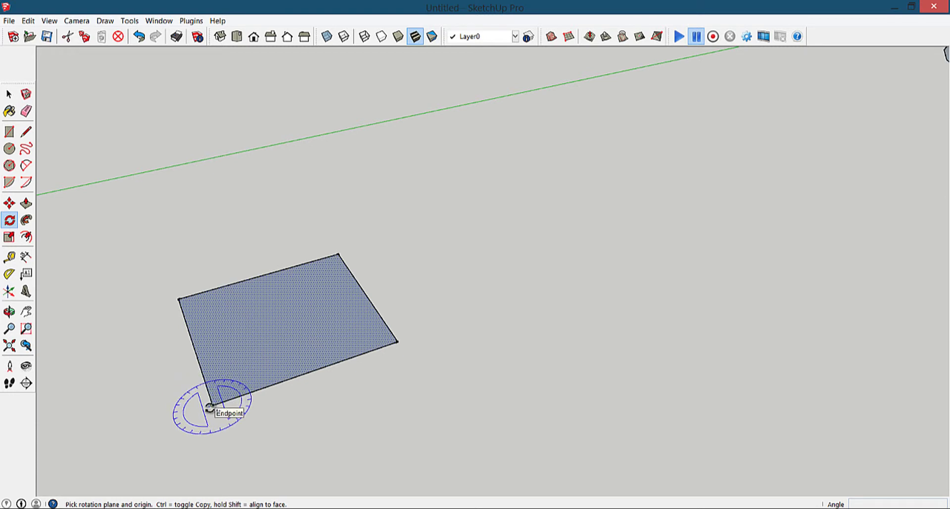
pyautogui.click(210, 405)
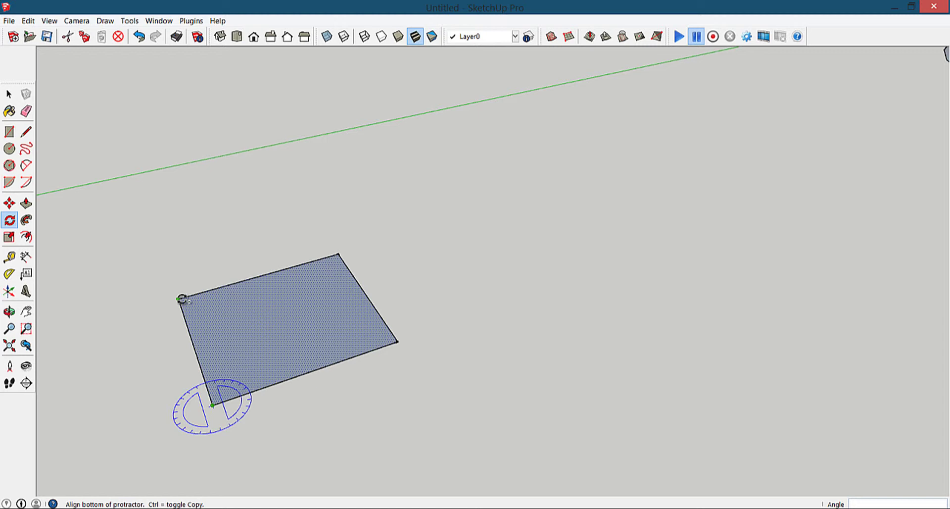
pyautogui.click(180, 299)
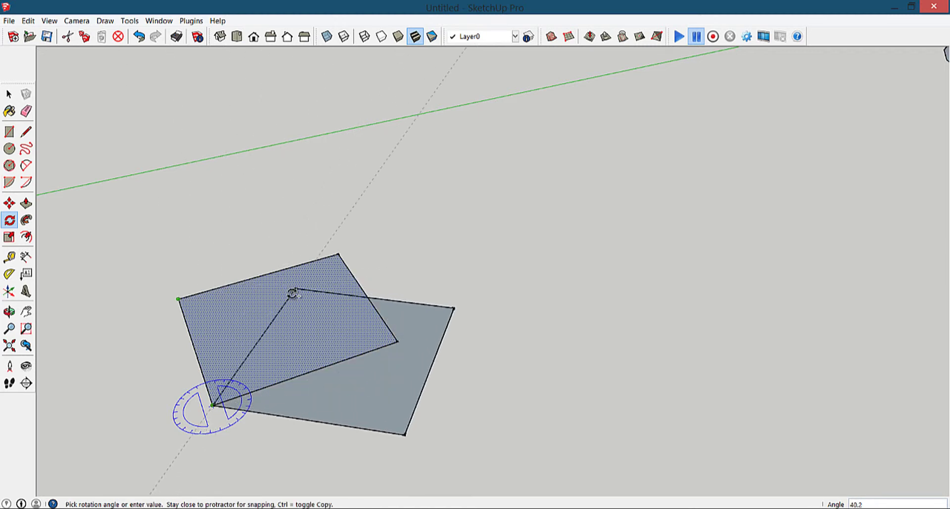
pyautogui.click(293, 293)
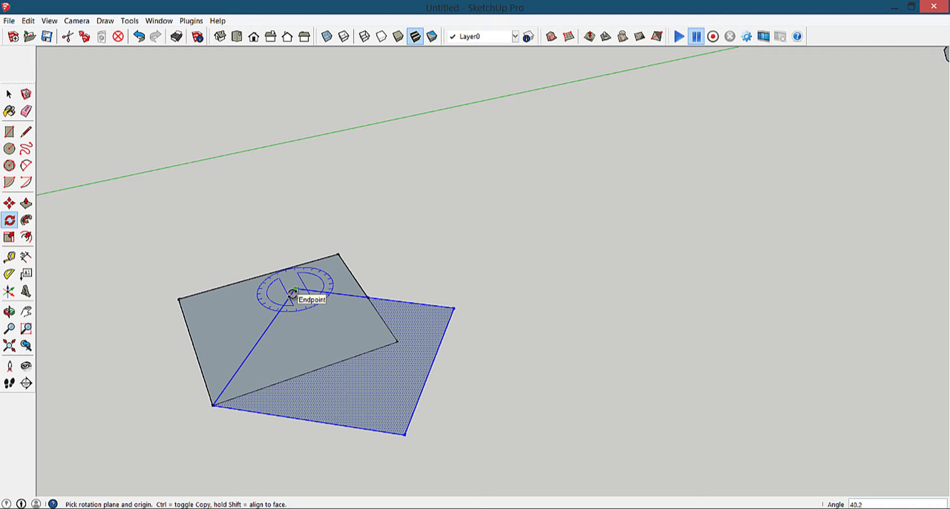
pyautogui.write('30')
pyautogui.write('x5')
pyautogui.press('Return')
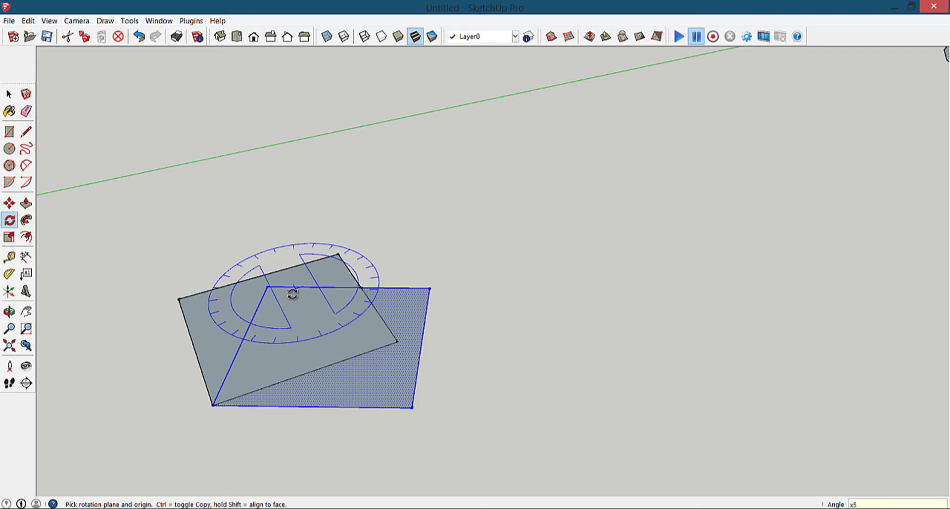
pyautogui.press('Return')
pyautogui.scroll(-2, 340, 282)
pyautogui.scroll(-2, 335, 335)
pyautogui.scroll(2, 276, 363)
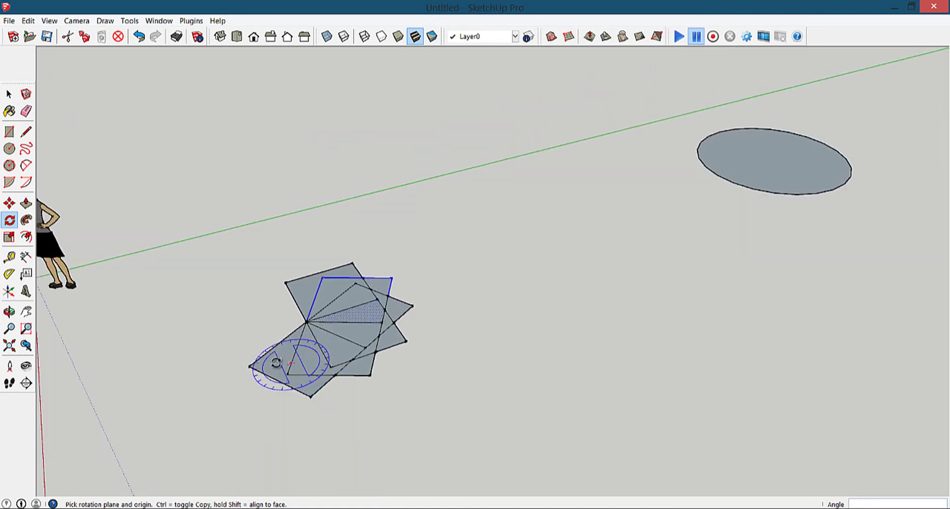
pyautogui.scroll(-2, 276, 363)
pyautogui.scroll(-1, 452, 397)
pyautogui.scroll(2, 483, 401)
# Undo the previous rotated copies and orbit around the flat square.
pyautogui.hotkey('ctrl', 'z')
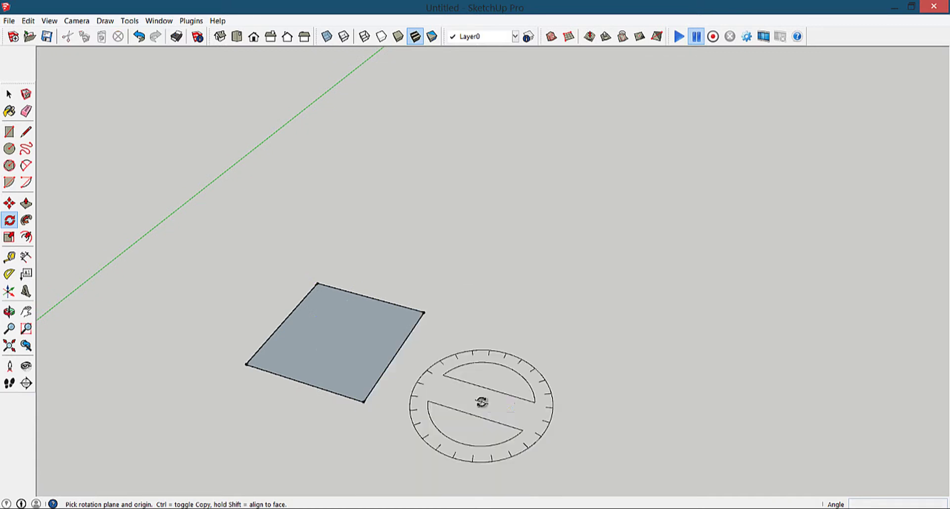
pyautogui.moveTo(481, 402)
pyautogui.mouseDown(button='middle')
pyautogui.moveTo(381, 395)
pyautogui.moveTo(346, 309)
pyautogui.mouseUp(button='middle')
pyautogui.scroll(2, 345, 309)
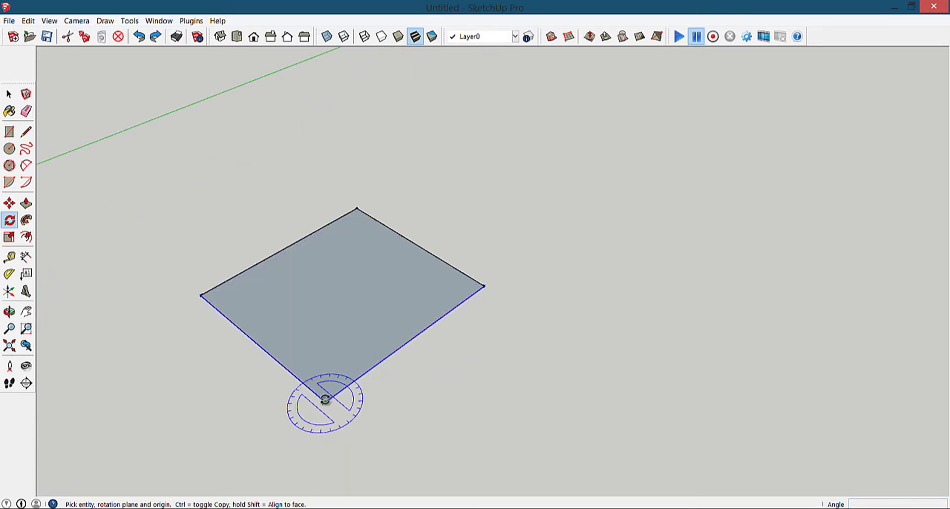
pyautogui.press('space')
pyautogui.moveTo(335, 349); pyautogui.dragTo(266, 345, button='middle')
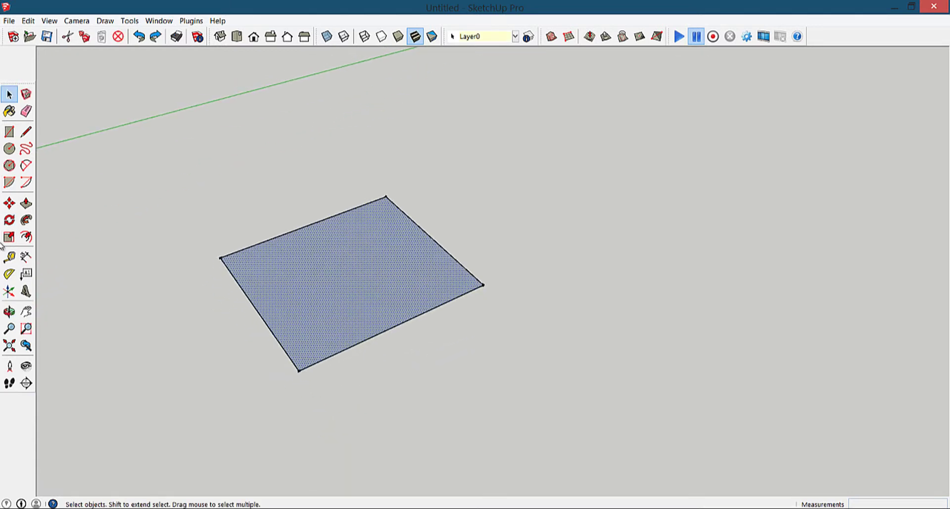
# Rotate-copy the square 30° about its near corner edge and repeat it x5.
pyautogui.click(9, 220)
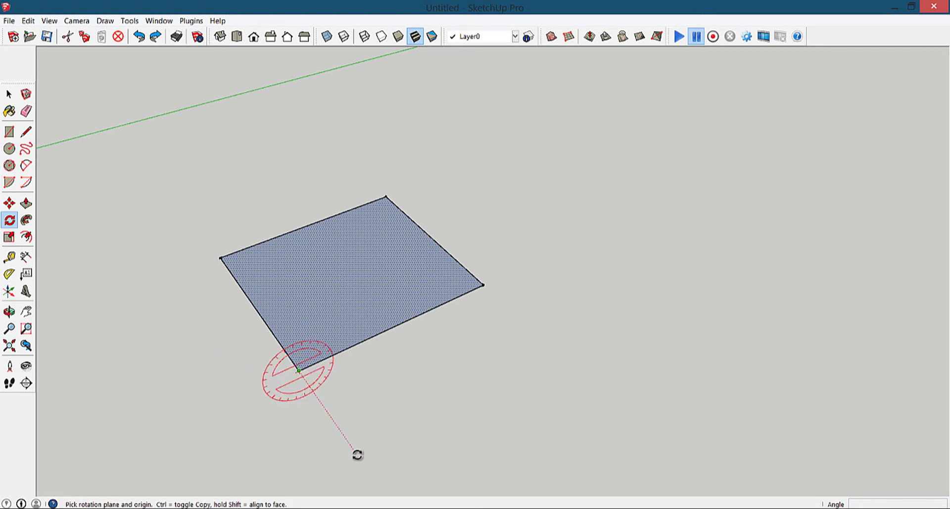
pyautogui.click(379, 473)
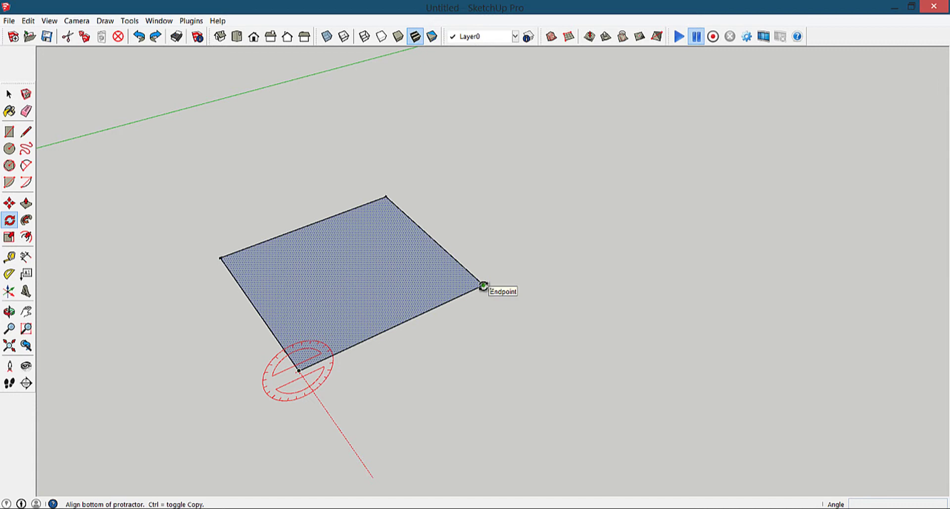
pyautogui.click(483, 286)
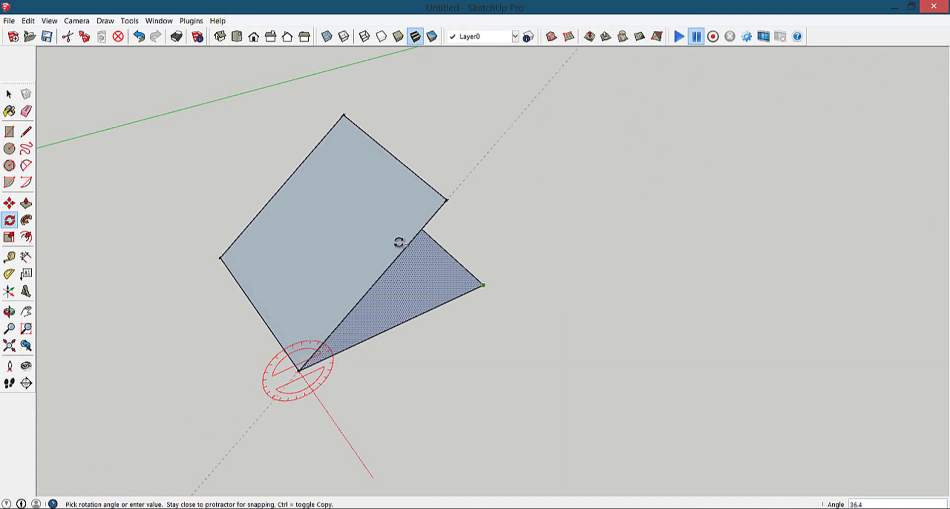
pyautogui.click(376, 239)
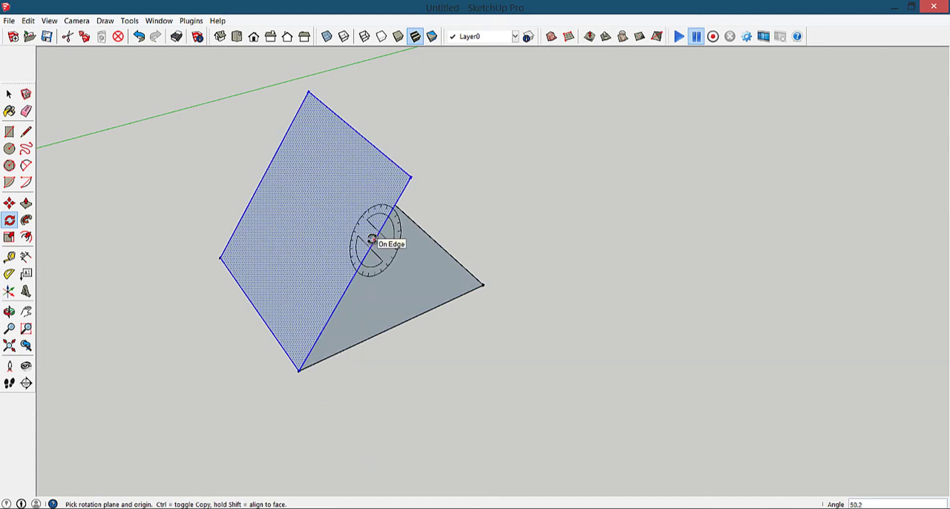
pyautogui.write('0')
pyautogui.press('Return')
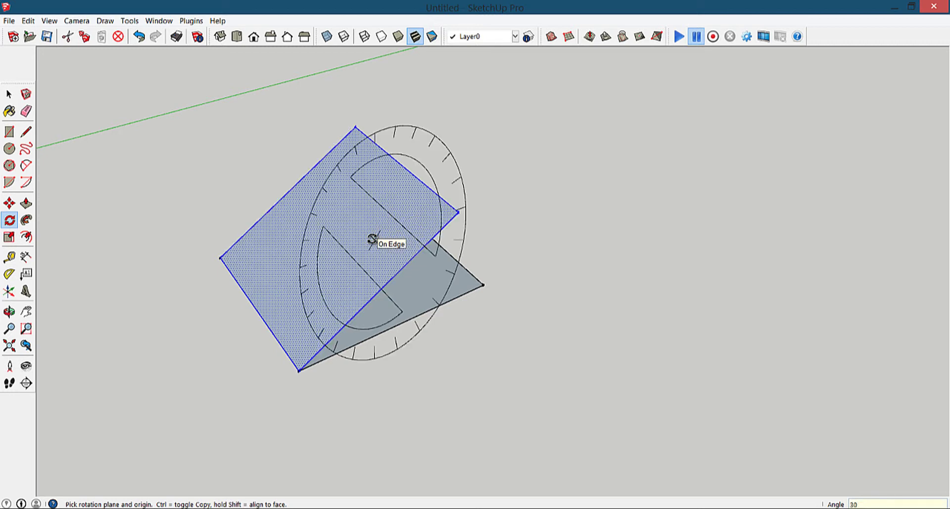
pyautogui.write('x5')
pyautogui.press('Return')
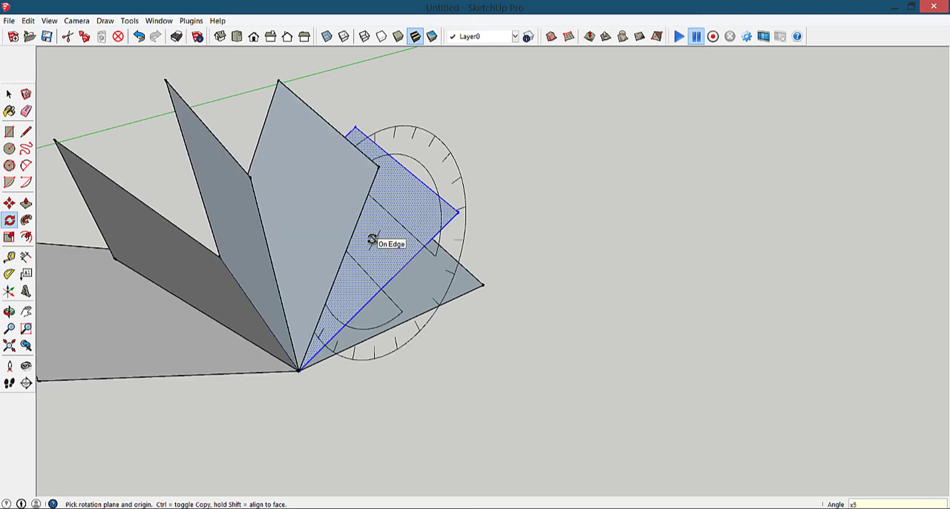
pyautogui.scroll(-5, 377, 245)
pyautogui.moveTo(376, 245); pyautogui.dragTo(242, 104, button='middle')
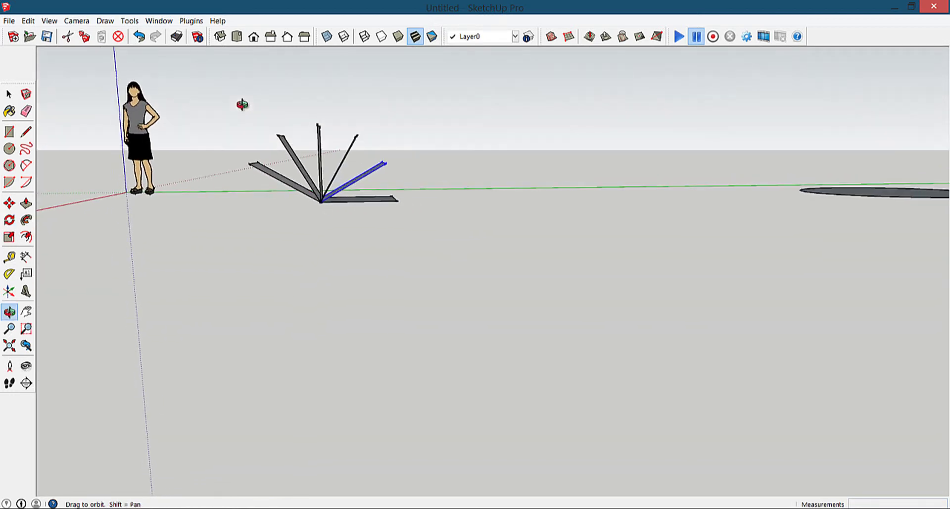
# Undo the fan of rotated copies, leaving only the flat square.
pyautogui.scroll(2, 367, 139)
pyautogui.scroll(3, 350, 240)
pyautogui.moveTo(350, 240)
pyautogui.mouseDown(button='middle')
pyautogui.moveTo(306, 197)
pyautogui.moveTo(496, 333)
pyautogui.moveTo(419, 323)
pyautogui.mouseUp(button='middle')
pyautogui.scroll(-4, 462, 344)
pyautogui.hotkey('ctrl', 'z')
pyautogui.scroll(2, 458, 346)
pyautogui.scroll(2, 419, 322)
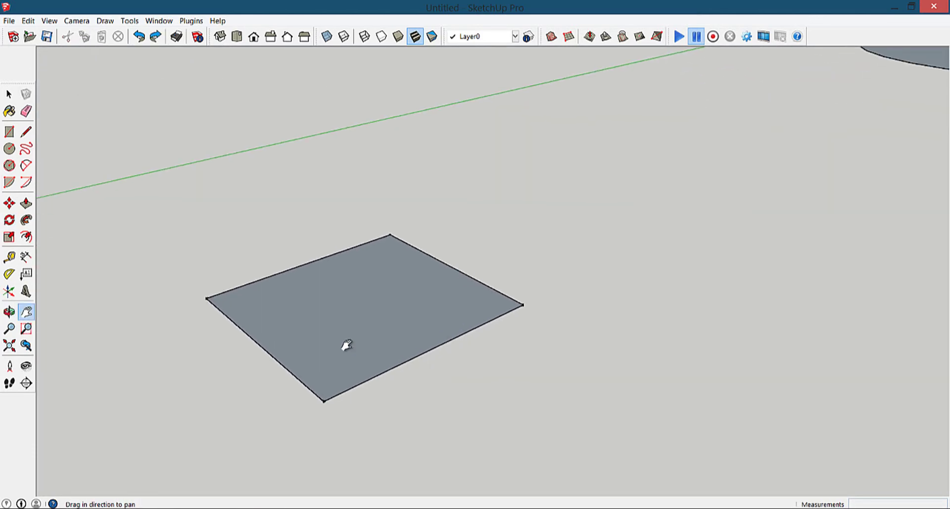
pyautogui.keyDown('shift'); pyautogui.moveTo(344, 346); pyautogui.dragTo(418, 327, button='middle'); pyautogui.keyUp('shift')
pyautogui.moveTo(393, 282)
pyautogui.mouseDown(button='middle')
pyautogui.moveTo(361, 356)
pyautogui.moveTo(198, 271)
pyautogui.mouseUp(button='middle')
pyautogui.scroll(-2, 361, 356)
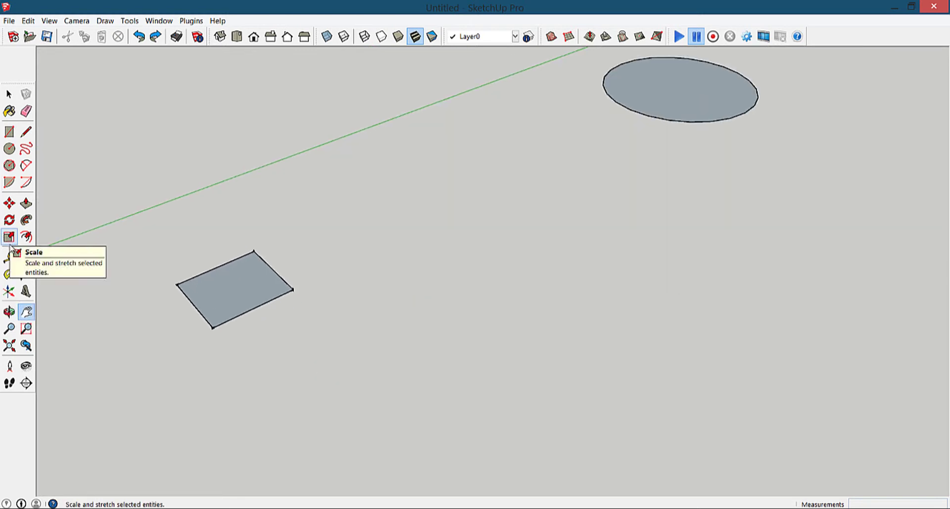
# Select the ellipse with the Scale tool, shrink it from a corner, then undo.
pyautogui.moveTo(764, 122); pyautogui.dragTo(556, 316)
pyautogui.scroll(3, 523, 282)
pyautogui.press('space')
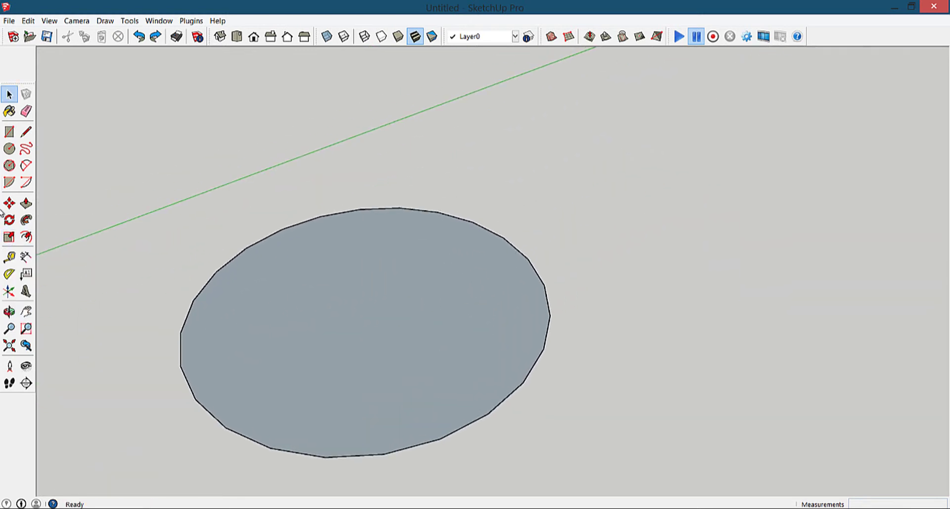
pyautogui.press('s')
pyautogui.scroll(-1, 113, 268)
pyautogui.scroll(-1, 113, 267)
pyautogui.keyDown('shift'); pyautogui.moveTo(168, 270); pyautogui.dragTo(170, 271, button='middle'); pyautogui.keyUp('shift')
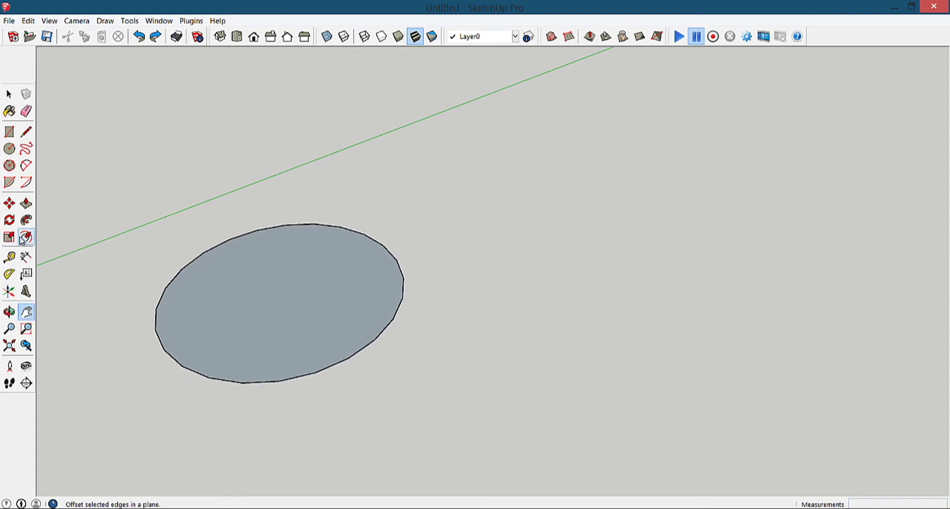
pyautogui.click(292, 321)
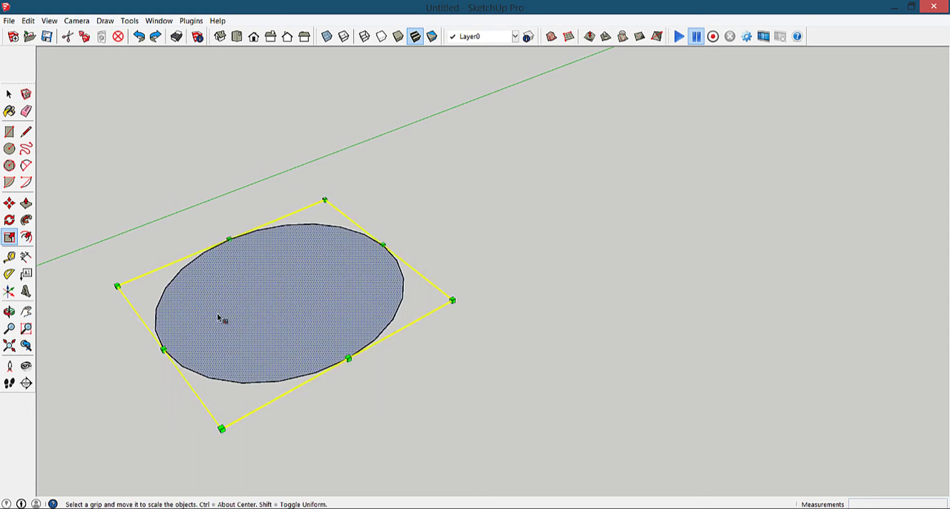
pyautogui.moveTo(218, 314)
pyautogui.mouseDown(button='middle')
pyautogui.moveTo(223, 200)
pyautogui.moveTo(211, 312)
pyautogui.moveTo(316, 242)
pyautogui.moveTo(159, 318)
pyautogui.mouseUp(button='middle')
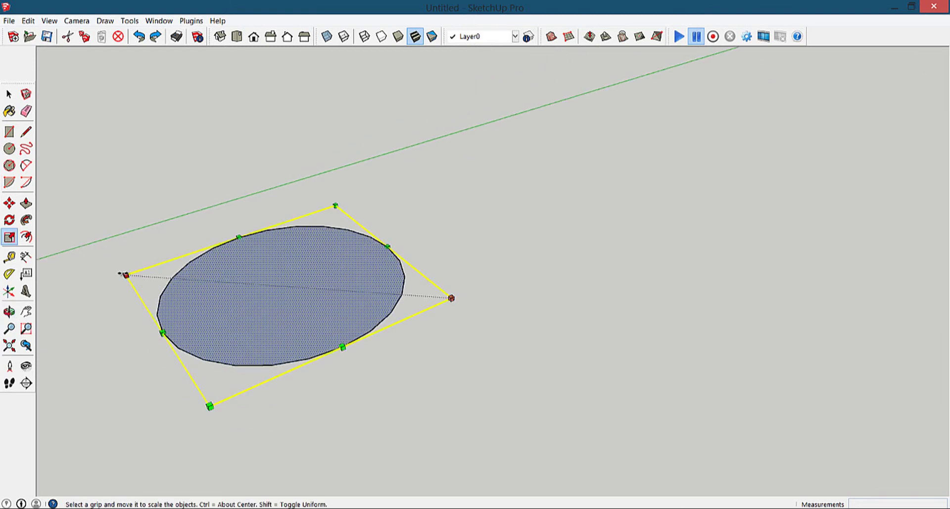
pyautogui.moveTo(126, 275)
pyautogui.mouseDown()
pyautogui.moveTo(235, 294)
pyautogui.moveTo(172, 296)
pyautogui.mouseUp()
pyautogui.hotkey('ctrl', 'z')
# Scale the ellipse to 0.5 and undo the change.
pyautogui.moveTo(125, 276); pyautogui.dragTo(197, 303)
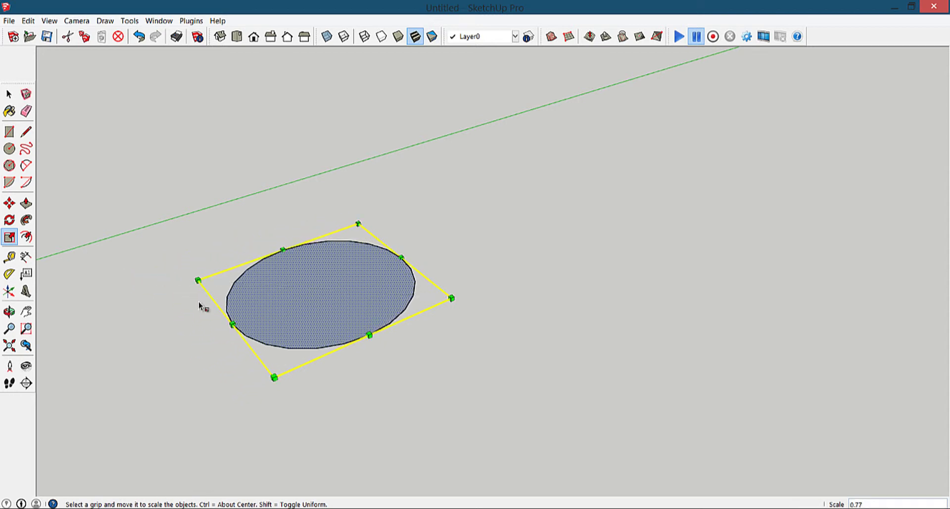
pyautogui.write('0.5')
pyautogui.press('Return')
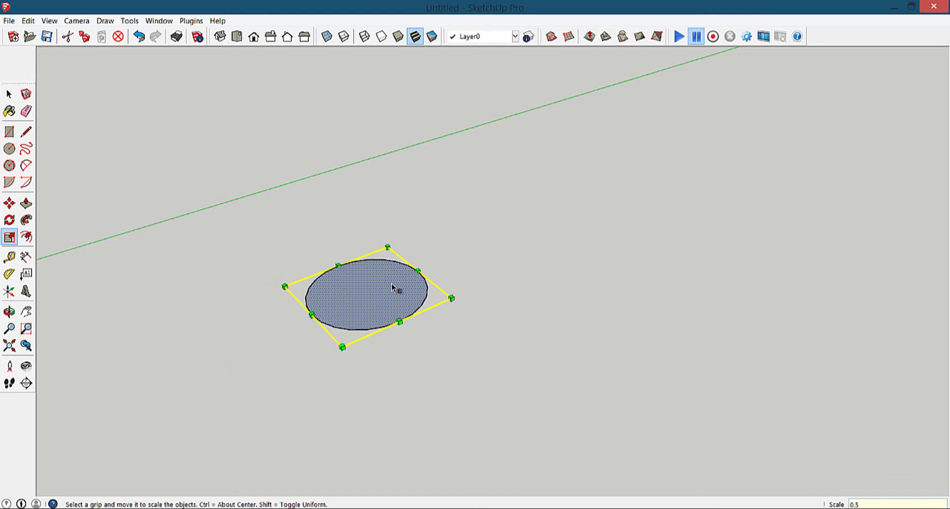
pyautogui.hotkey('ctrl', 'z')
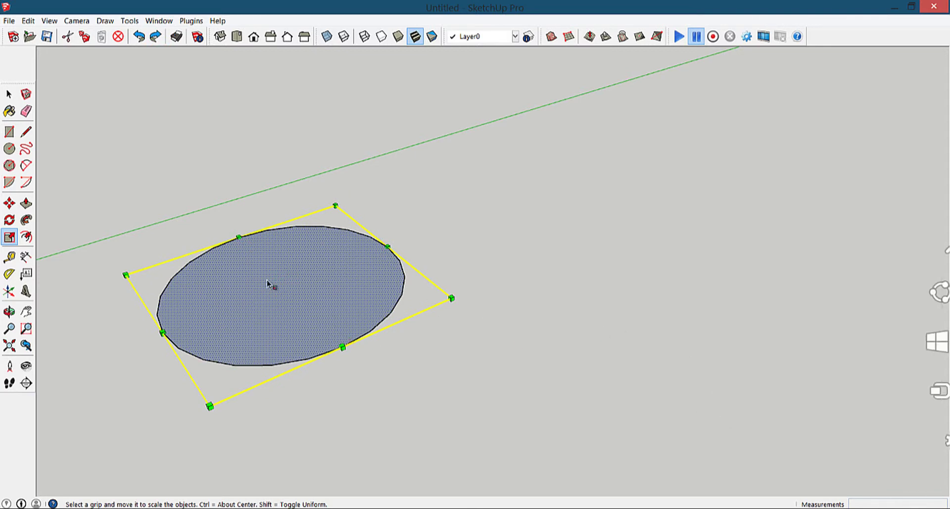
# Try narrowing the ellipse from its side, revert it, and pan back to both shapes.
pyautogui.moveTo(272, 282); pyautogui.dragTo(186, 341, button='middle')
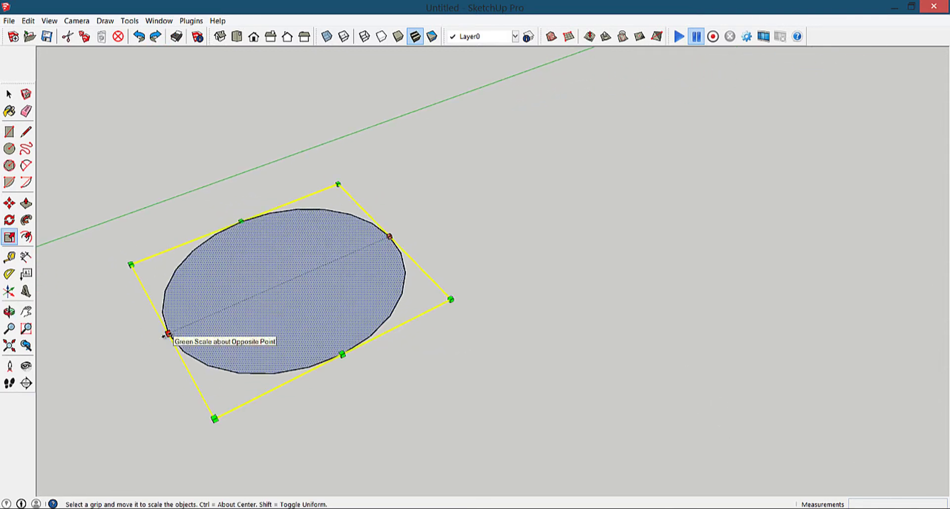
pyautogui.moveTo(168, 333); pyautogui.dragTo(348, 253)
pyautogui.hotkey('ctrl', 'z')
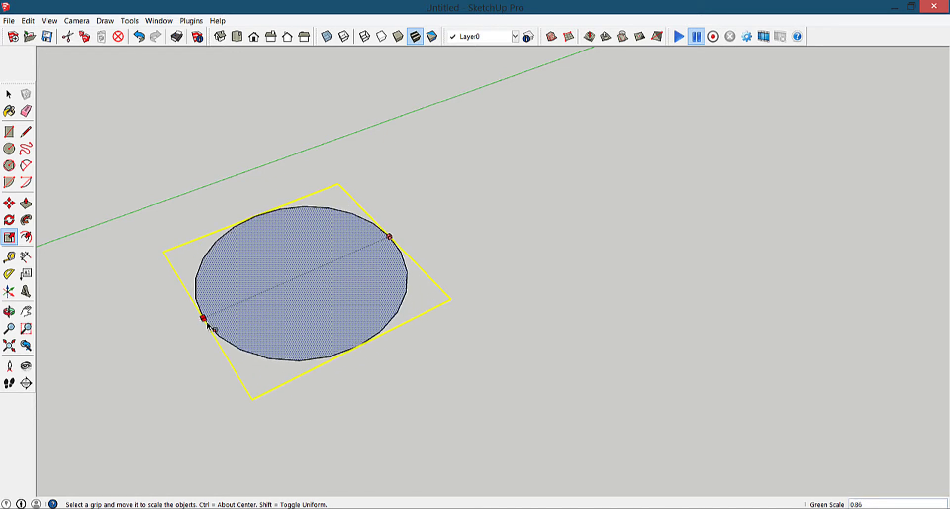
pyautogui.moveTo(343, 356); pyautogui.dragTo(318, 334)
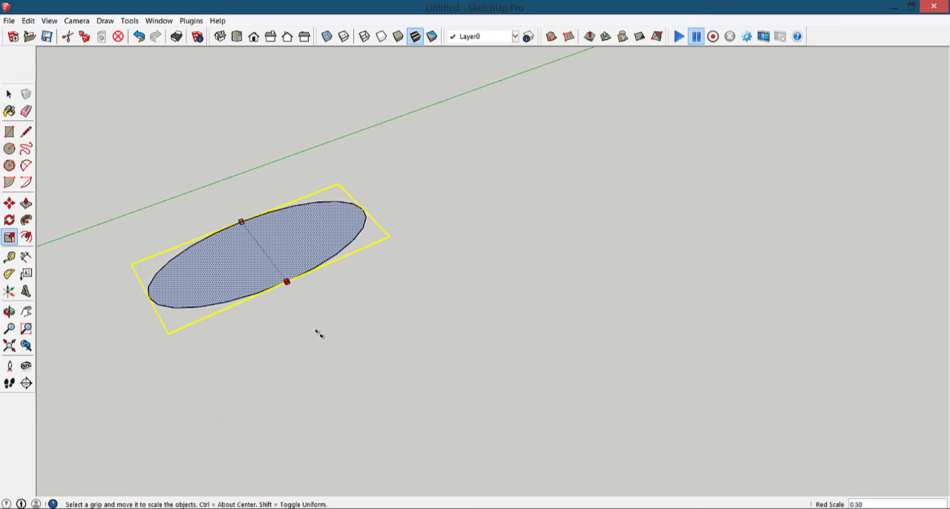
pyautogui.press('Escape')
pyautogui.scroll(-2, 310, 357)
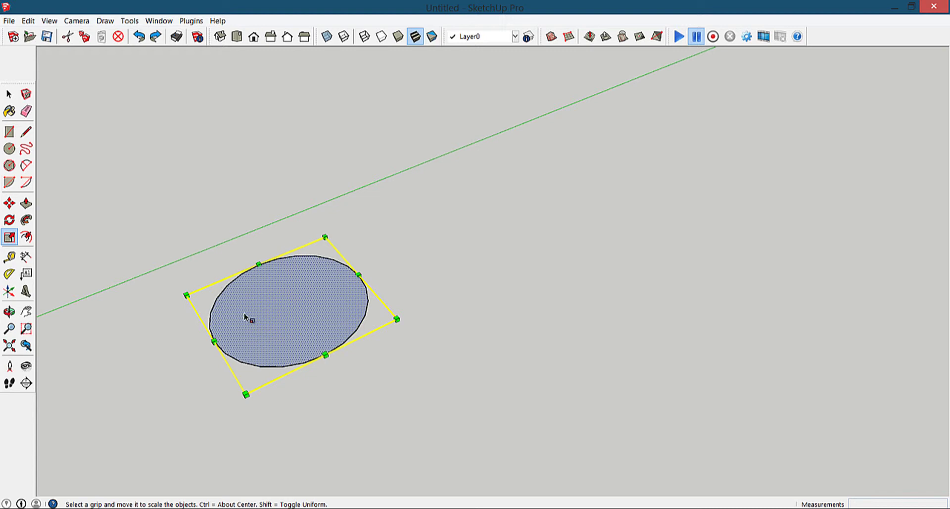
pyautogui.scroll(-2, 182, 326)
pyautogui.scroll(-2, 188, 330)
pyautogui.press('h')
pyautogui.moveTo(206, 333); pyautogui.dragTo(292, 300)
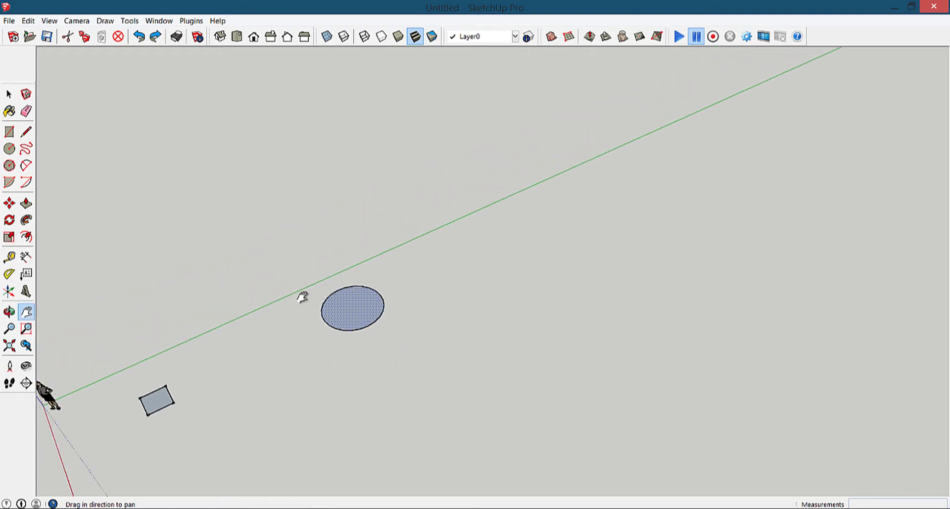
pyautogui.moveTo(189, 322); pyautogui.dragTo(223, 291)
# Deselect the ellipse and pan the figure and axes into view.
pyautogui.scroll(3, 222, 291)
pyautogui.press('space')
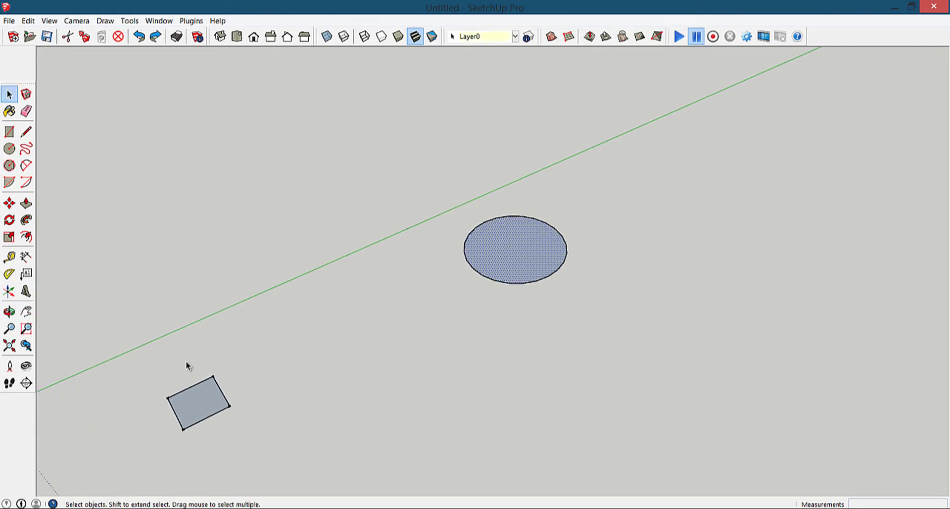
pyautogui.click(179, 365)
pyautogui.moveTo(179, 366)
pyautogui.keyDown('shift'); pyautogui.mouseDown(button='middle')
pyautogui.moveTo(257, 293)
pyautogui.moveTo(254, 269)
pyautogui.mouseUp(button='middle'); pyautogui.keyUp('shift')
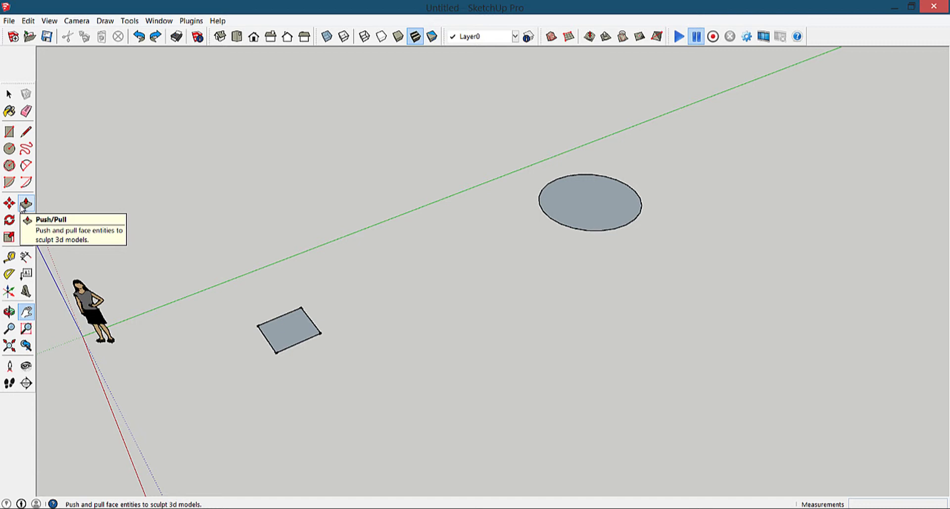
# Push/Pull the flat square up into a tall box.
pyautogui.click(23, 205)
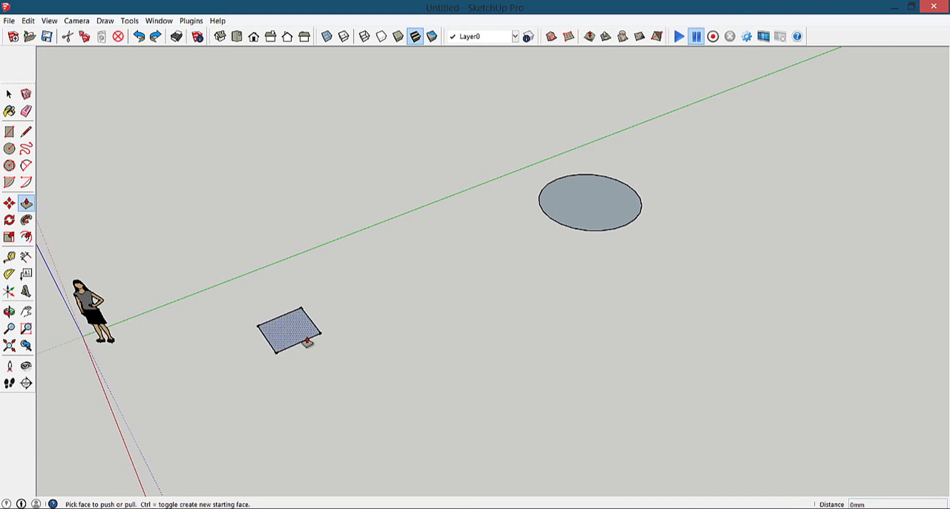
pyautogui.scroll(3, 297, 341)
pyautogui.scroll(2, 297, 342)
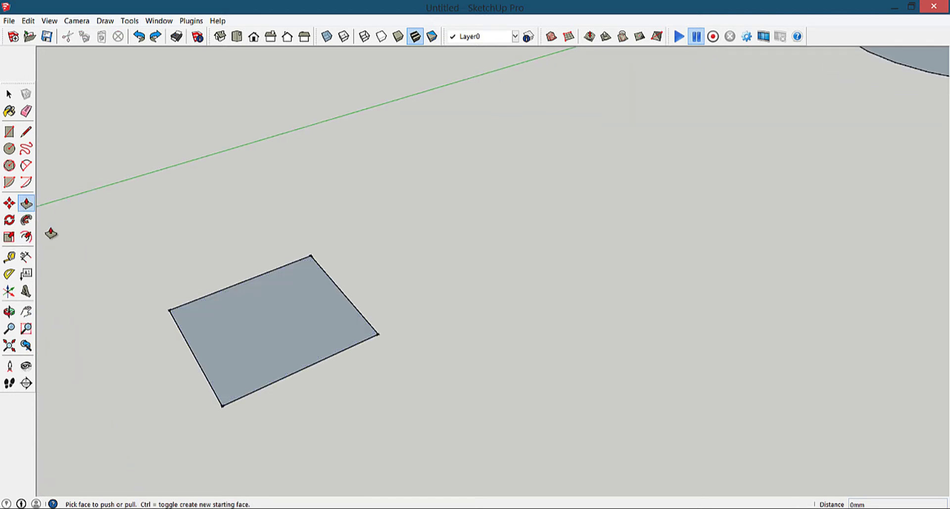
pyautogui.scroll(-4, 244, 317)
pyautogui.scroll(2, 244, 317)
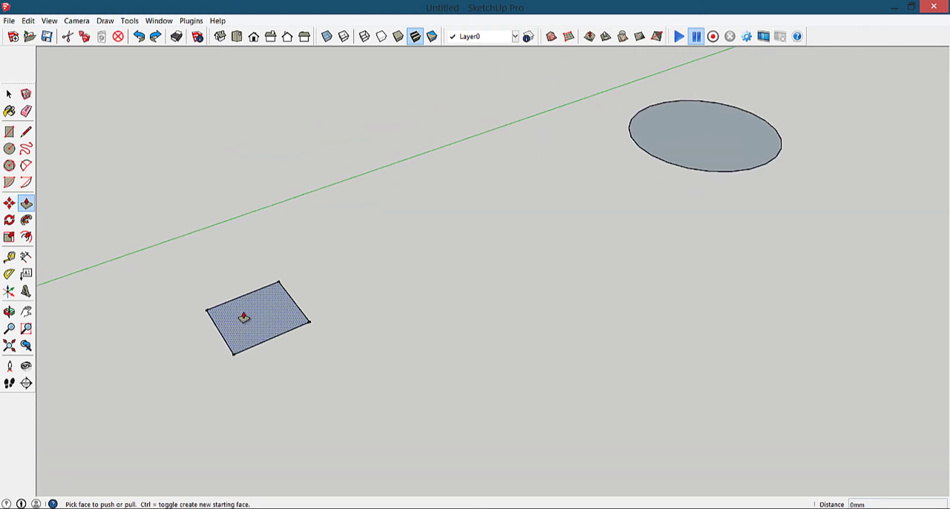
pyautogui.moveTo(246, 317); pyautogui.dragTo(245, 356, button='middle')
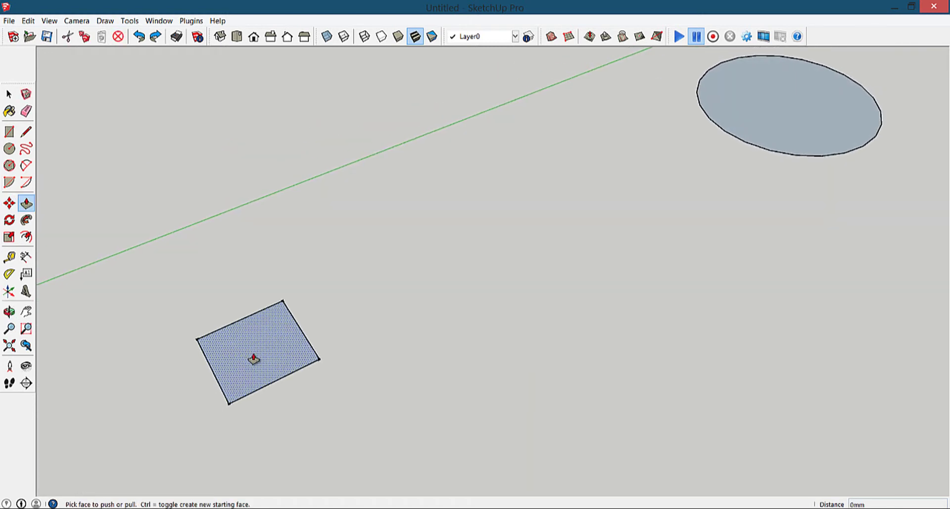
pyautogui.click(251, 360)
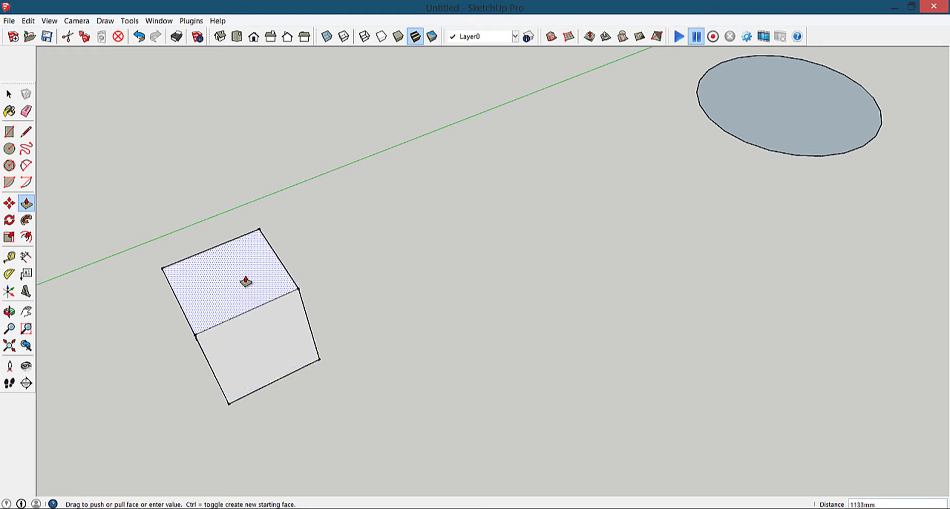
pyautogui.moveTo(255, 248)
pyautogui.mouseDown(button='middle')
pyautogui.moveTo(173, 180)
pyautogui.moveTo(112, 222)
pyautogui.moveTo(303, 187)
pyautogui.moveTo(467, 173)
pyautogui.moveTo(301, 189)
pyautogui.moveTo(287, 199)
pyautogui.mouseUp(button='middle')
pyautogui.write('1000')
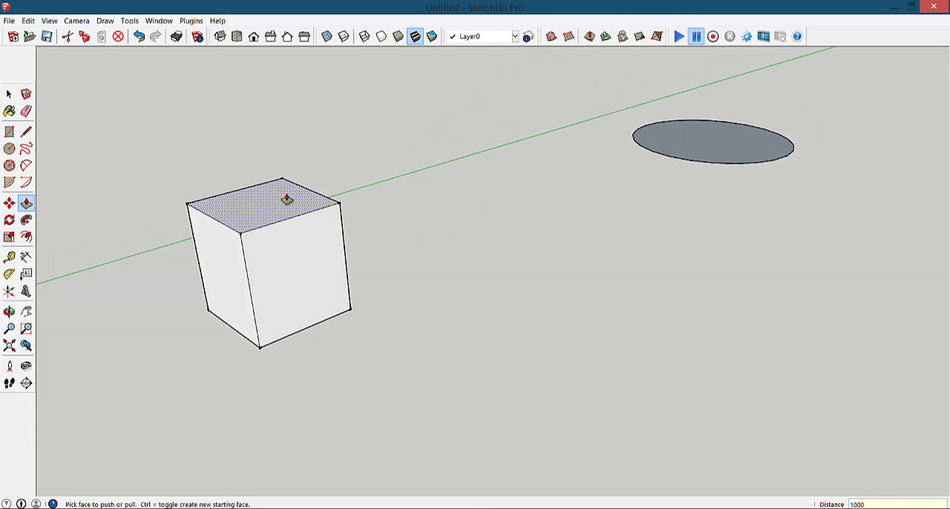
pyautogui.moveTo(286, 197)
pyautogui.mouseDown(button='middle')
pyautogui.moveTo(297, 227)
pyautogui.moveTo(470, 118)
pyautogui.moveTo(330, 259)
pyautogui.moveTo(304, 245)
pyautogui.mouseUp(button='middle')
pyautogui.moveTo(306, 245); pyautogui.dragTo(310, 182)
pyautogui.write('500')
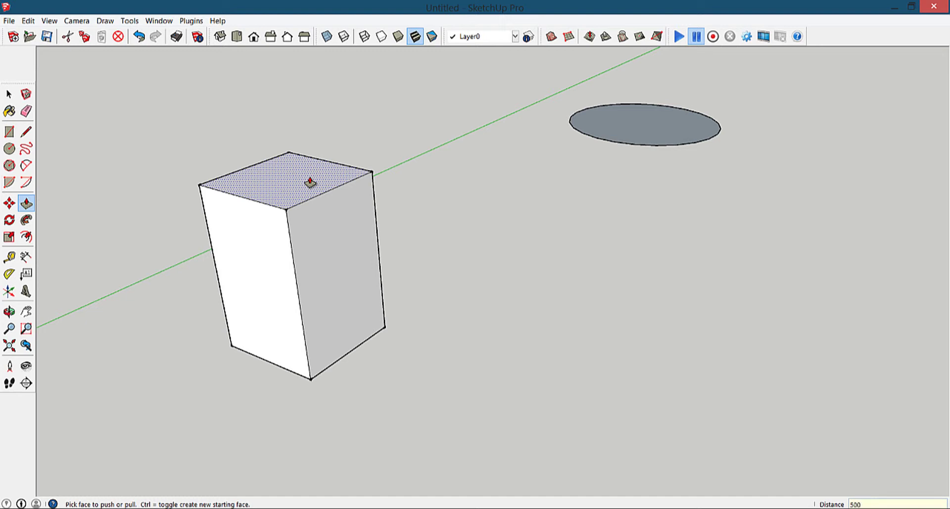
pyautogui.moveTo(284, 180)
pyautogui.mouseDown(button='middle')
pyautogui.moveTo(397, 174)
pyautogui.moveTo(270, 214)
pyautogui.moveTo(183, 302)
pyautogui.moveTo(246, 297)
pyautogui.mouseUp(button='middle')
pyautogui.scroll(-3, 569, 76)
pyautogui.scroll(-2, 591, 88)
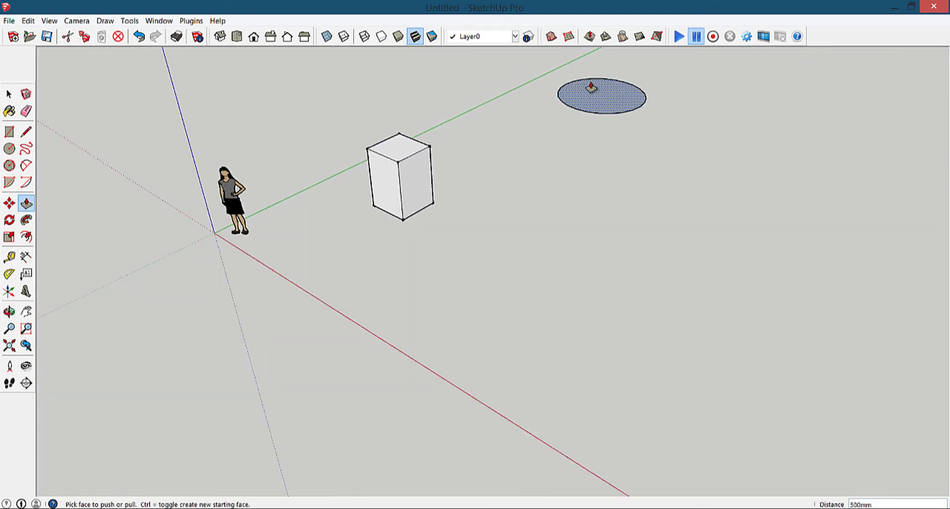
# Pull the ellipse face up about 1348 mm into a cylinder.
pyautogui.keyDown('shift'); pyautogui.moveTo(621, 90); pyautogui.dragTo(432, 297, button='middle'); pyautogui.keyUp('shift')
pyautogui.scroll(2, 417, 322)
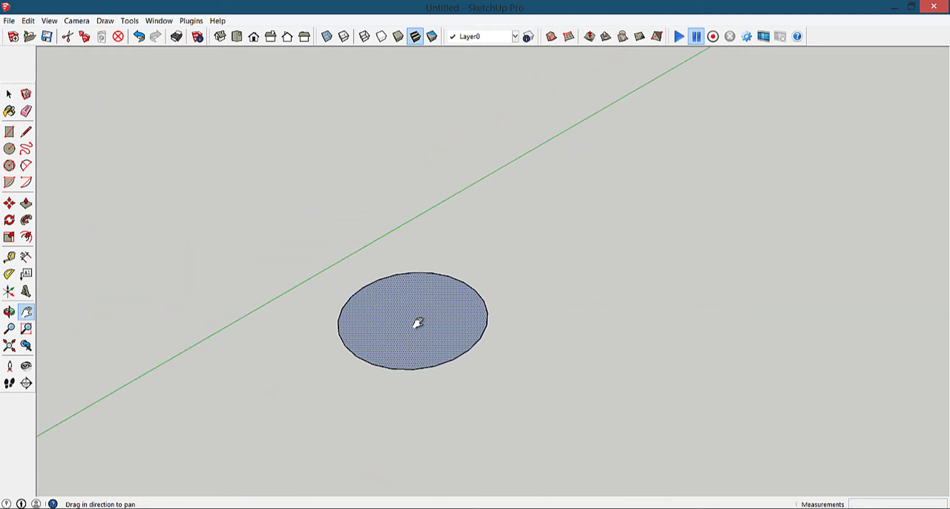
pyautogui.scroll(3, 416, 319)
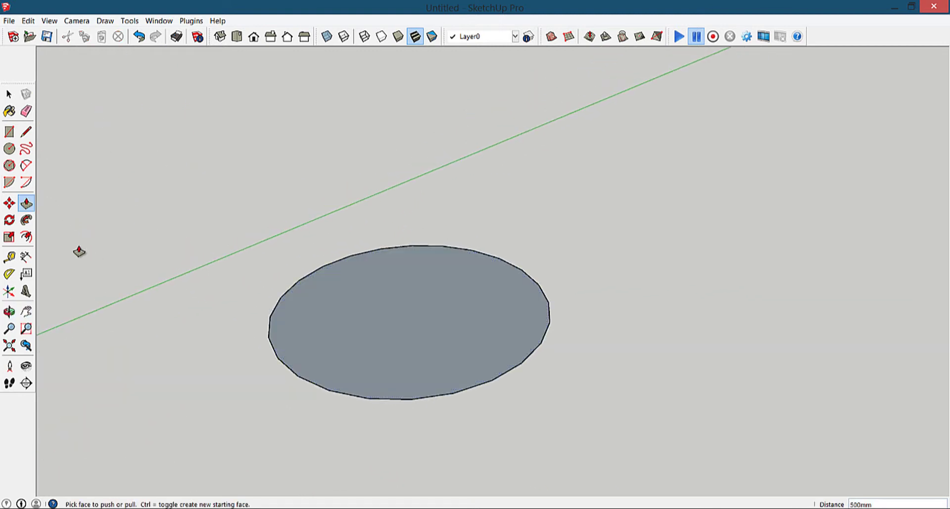
pyautogui.moveTo(366, 333); pyautogui.dragTo(431, 222)
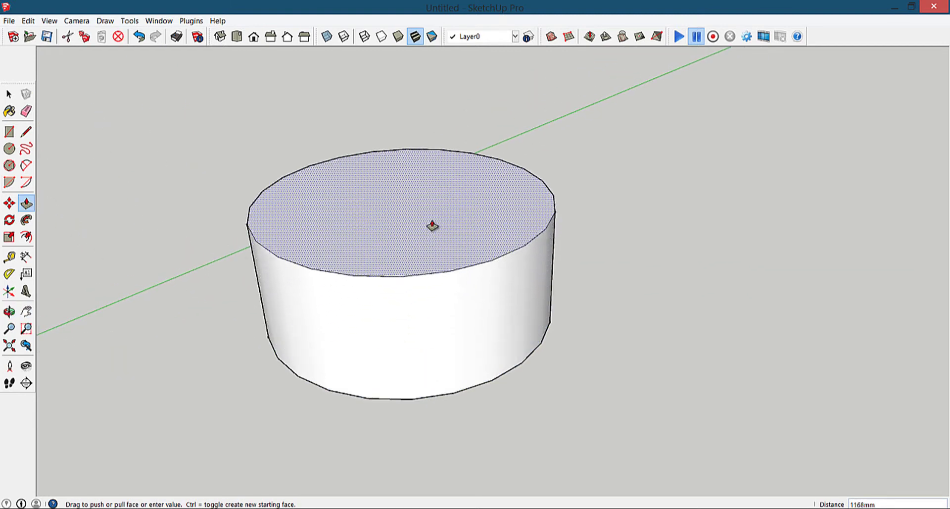
pyautogui.scroll(-2, 446, 213)
pyautogui.scroll(-3, 452, 224)
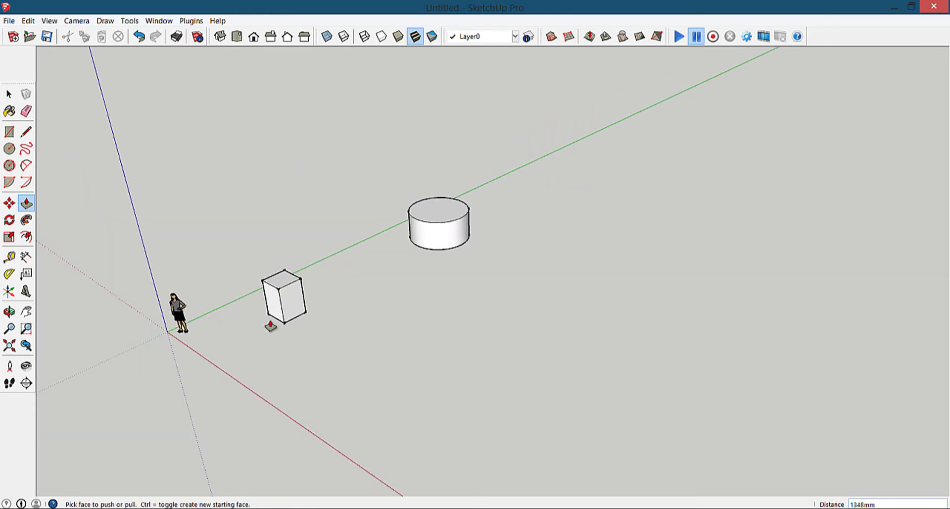
pyautogui.scroll(1, 272, 317)
pyautogui.scroll(2, 276, 301)
pyautogui.scroll(2, 352, 295)
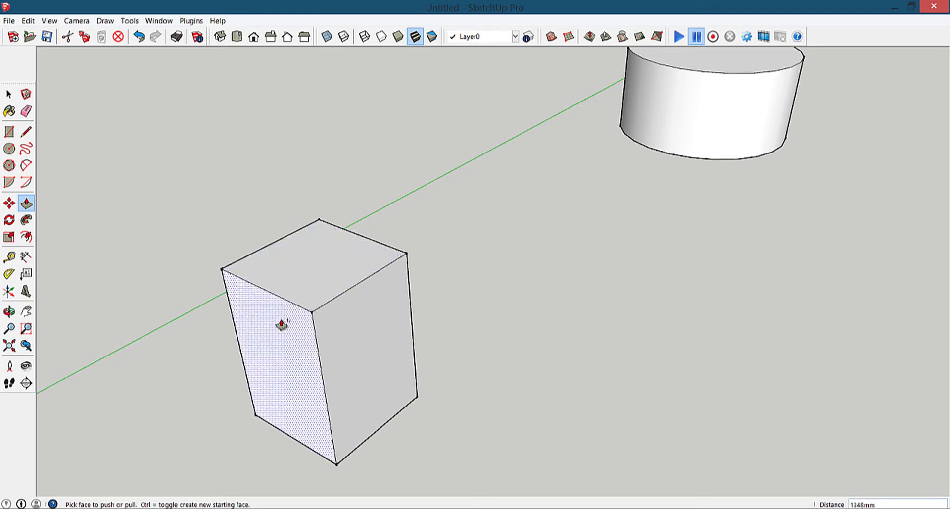
# Push/Pull the box's top face up 1000 mm to stack a second block.
pyautogui.scroll(-2, 319, 284)
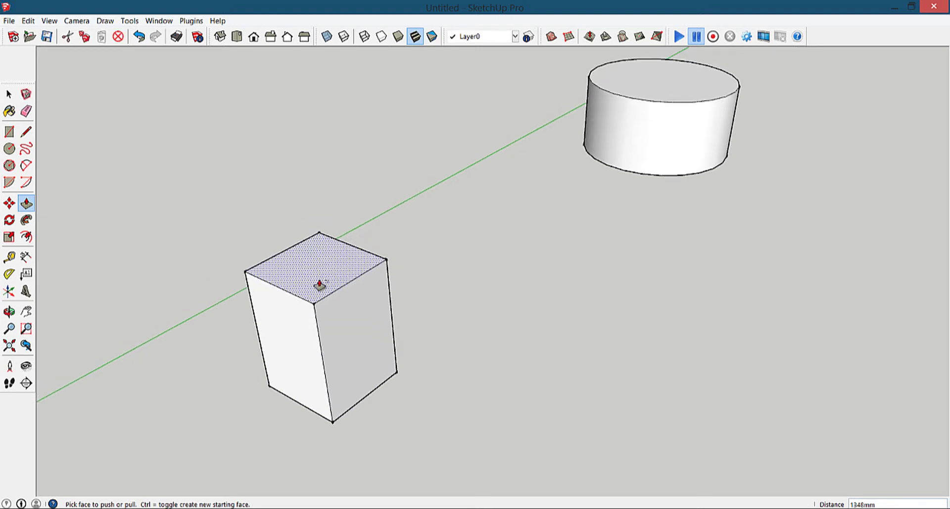
pyautogui.scroll(-2, 320, 284)
pyautogui.moveTo(319, 281); pyautogui.dragTo(313, 226)
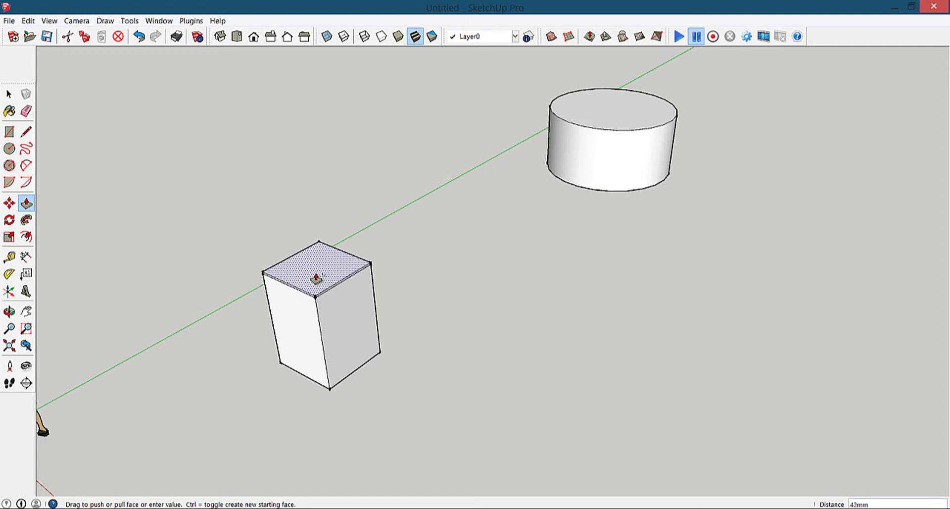
pyautogui.click(313, 226)
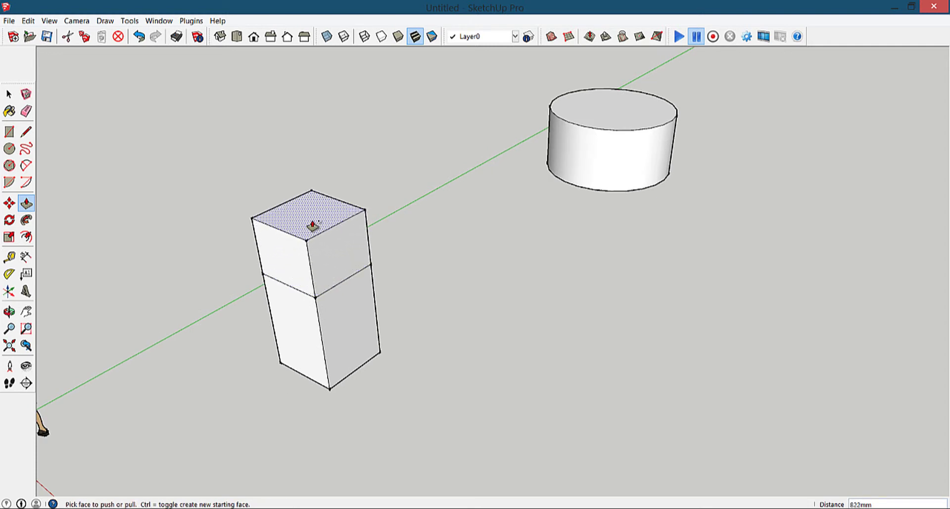
pyautogui.hotkey('ctrl', 'z')
pyautogui.moveTo(325, 273); pyautogui.dragTo(322, 194)
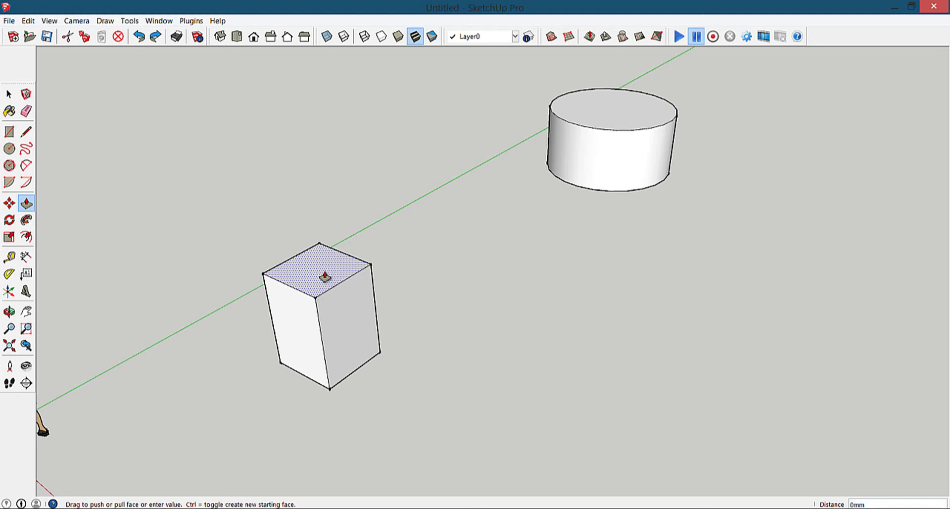
pyautogui.press('Escape')
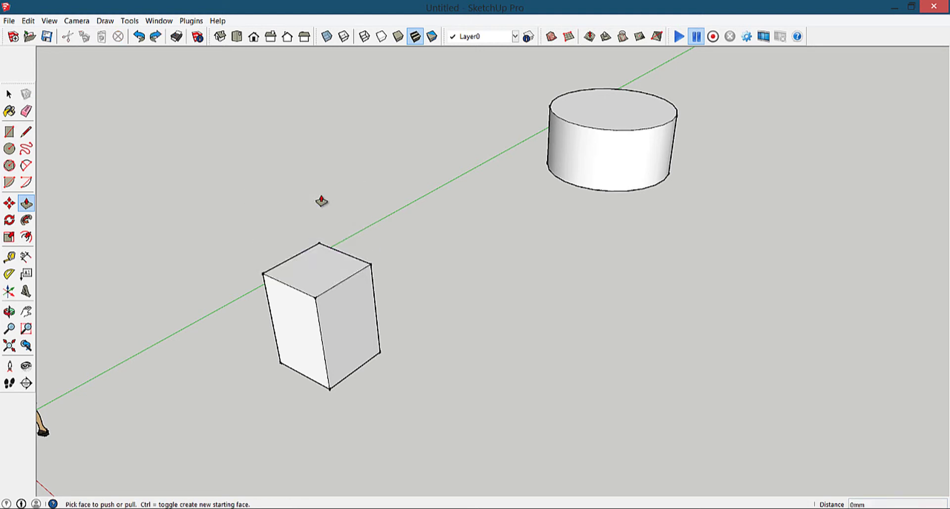
pyautogui.moveTo(320, 199)
pyautogui.mouseDown(button='middle')
pyautogui.moveTo(370, 284)
pyautogui.moveTo(233, 237)
pyautogui.mouseUp(button='middle')
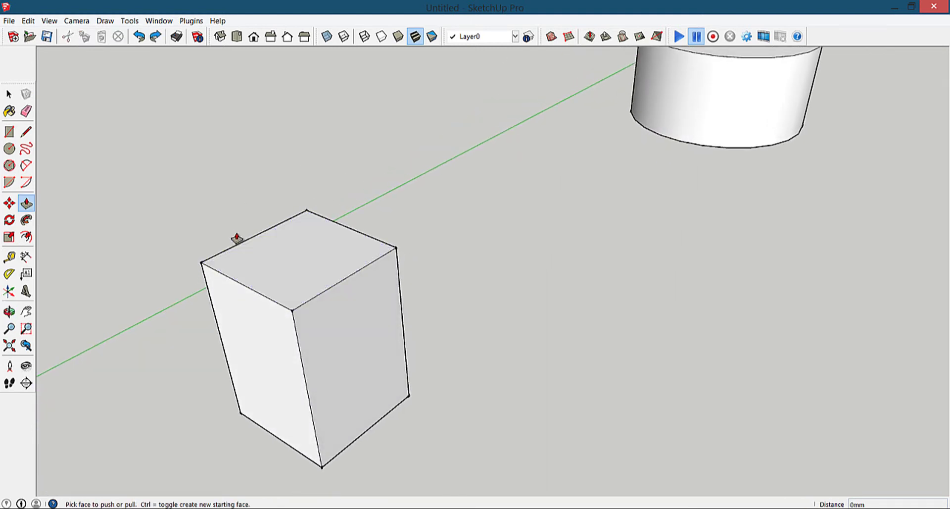
pyautogui.scroll(-2, 295, 269)
pyautogui.scroll(-1, 307, 274)
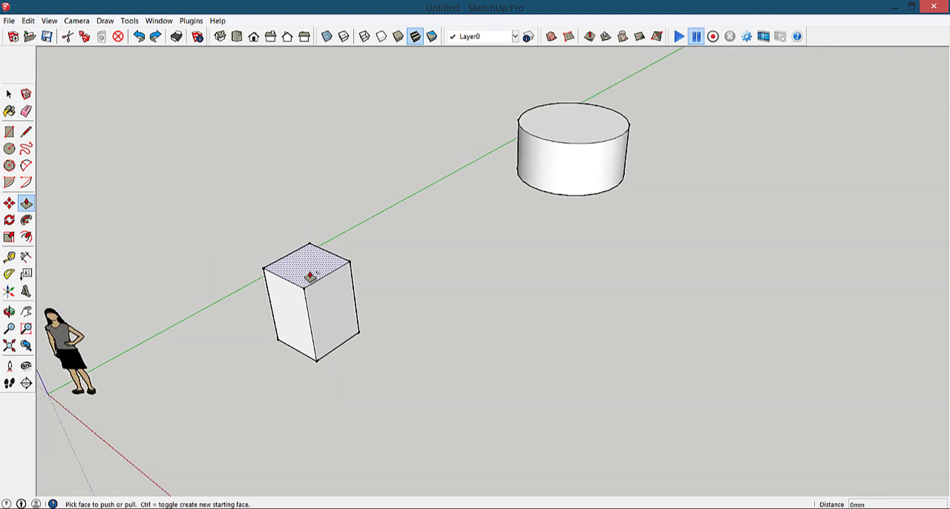
pyautogui.moveTo(305, 272); pyautogui.dragTo(293, 213)
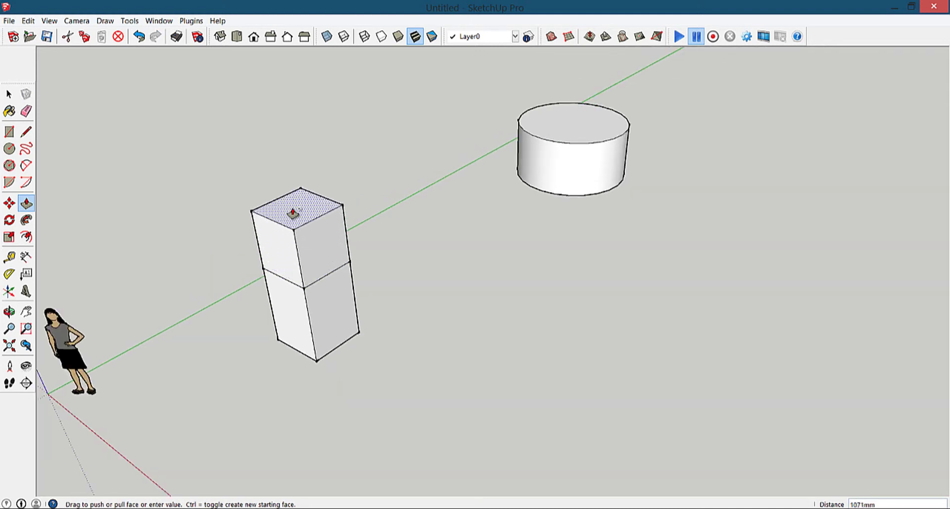
pyautogui.click(293, 213)
pyautogui.write('1000')
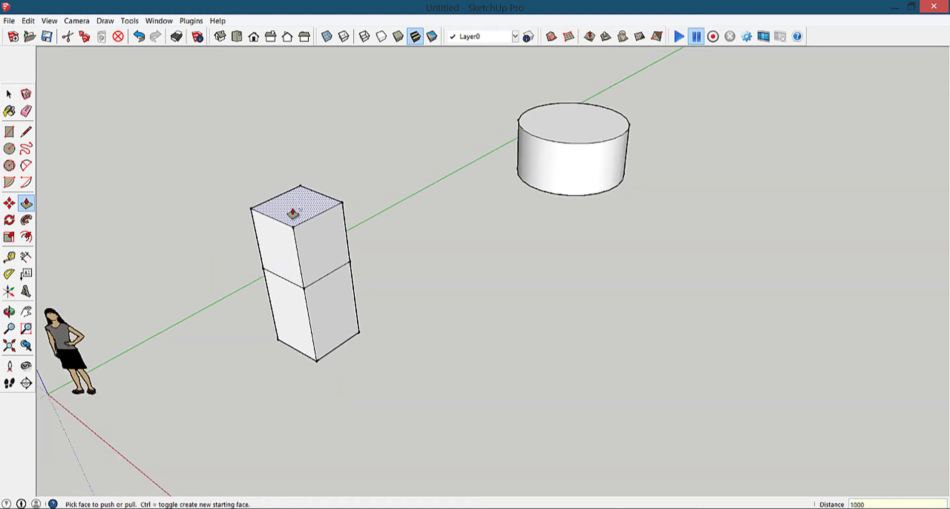
# Pull the upper block's side face out into a long horizontal beam.
pyautogui.moveTo(319, 247)
pyautogui.mouseDown()
pyautogui.moveTo(470, 287)
pyautogui.moveTo(435, 285)
pyautogui.moveTo(470, 301)
pyautogui.mouseUp()
pyautogui.moveTo(470, 301)
pyautogui.mouseDown(button='middle')
pyautogui.moveTo(239, 271)
pyautogui.moveTo(584, 313)
pyautogui.moveTo(471, 353)
pyautogui.mouseUp(button='middle')
pyautogui.scroll(3, 361, 265)
pyautogui.scroll(3, 278, 246)
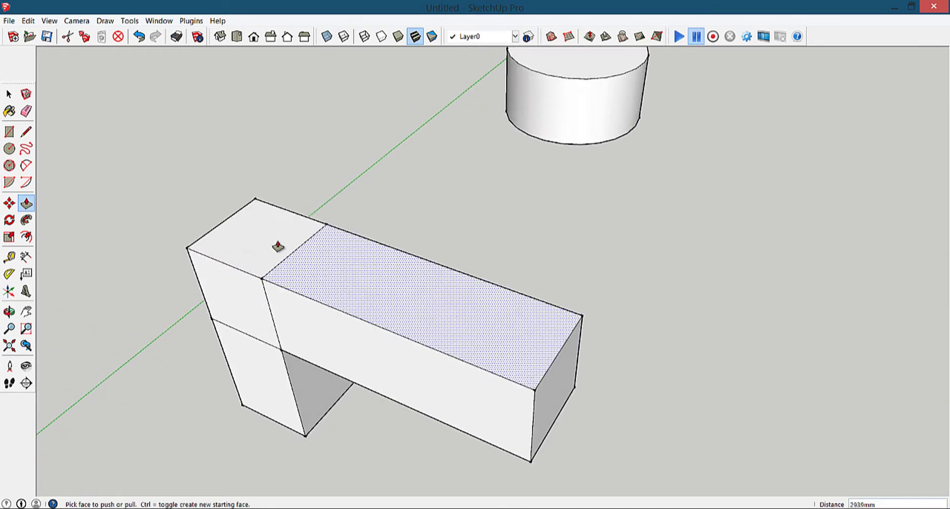
# Erase the dividing edges across the beam's top and front faces.
pyautogui.click(27, 111)
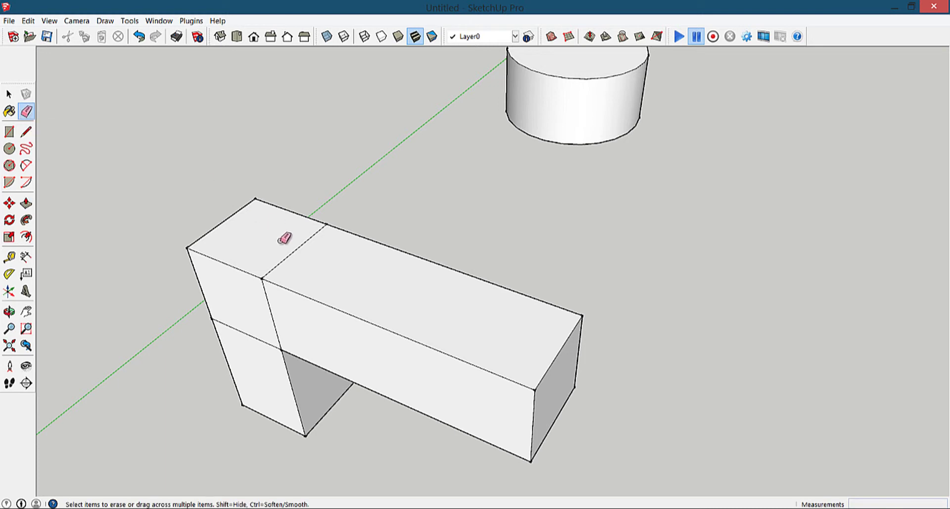
pyautogui.scroll(2, 298, 260)
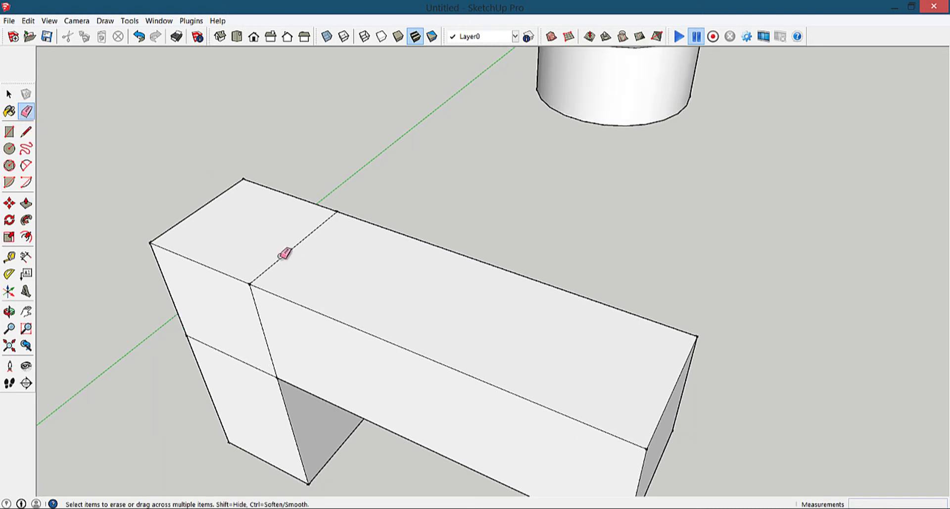
pyautogui.click(283, 255)
pyautogui.moveTo(267, 271); pyautogui.dragTo(268, 233, button='middle')
pyautogui.click(263, 318)
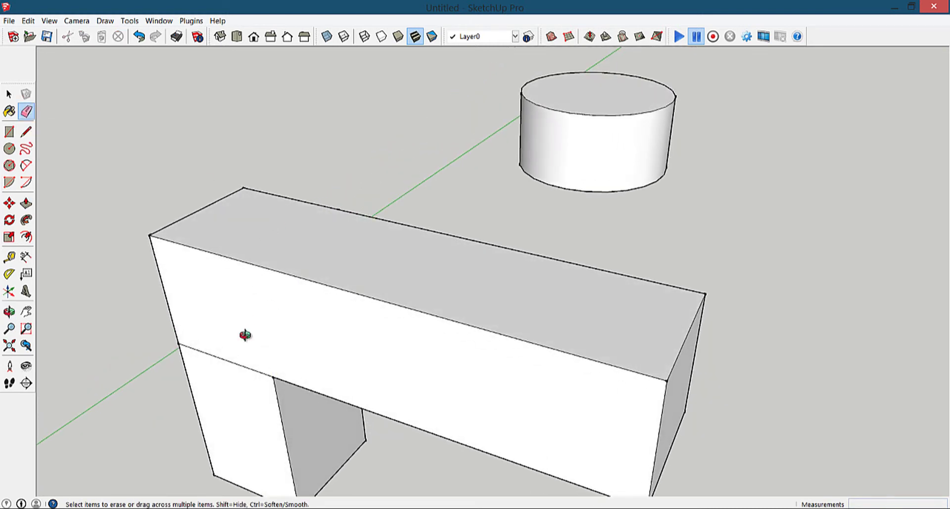
# Push/Pull the beam's front face outward to about 601 mm.
pyautogui.moveTo(245, 335)
pyautogui.mouseDown(button='middle')
pyautogui.moveTo(180, 272)
pyautogui.moveTo(324, 206)
pyautogui.moveTo(136, 346)
pyautogui.moveTo(176, 285)
pyautogui.moveTo(408, 224)
pyautogui.moveTo(239, 240)
pyautogui.moveTo(548, 246)
pyautogui.moveTo(599, 283)
pyautogui.mouseUp(button='middle')
pyautogui.moveTo(503, 309); pyautogui.dragTo(385, 259, button='middle')
pyautogui.press('p')
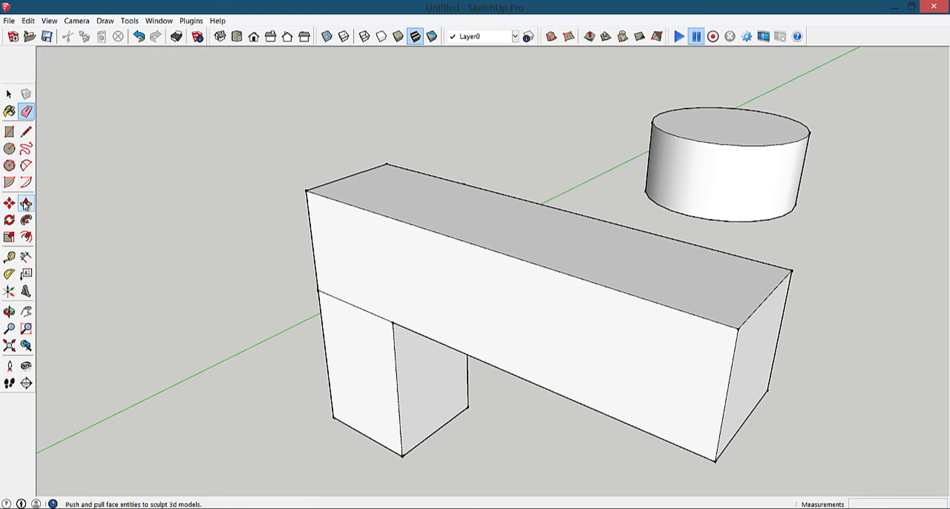
pyautogui.moveTo(491, 286); pyautogui.dragTo(415, 331)
# Extend the beam's end face 1490 mm and fill the L into a rectangular block.
pyautogui.moveTo(475, 312)
pyautogui.mouseDown(button='middle')
pyautogui.moveTo(670, 340)
pyautogui.moveTo(643, 302)
pyautogui.moveTo(485, 322)
pyautogui.moveTo(441, 313)
pyautogui.moveTo(562, 328)
pyautogui.mouseUp(button='middle')
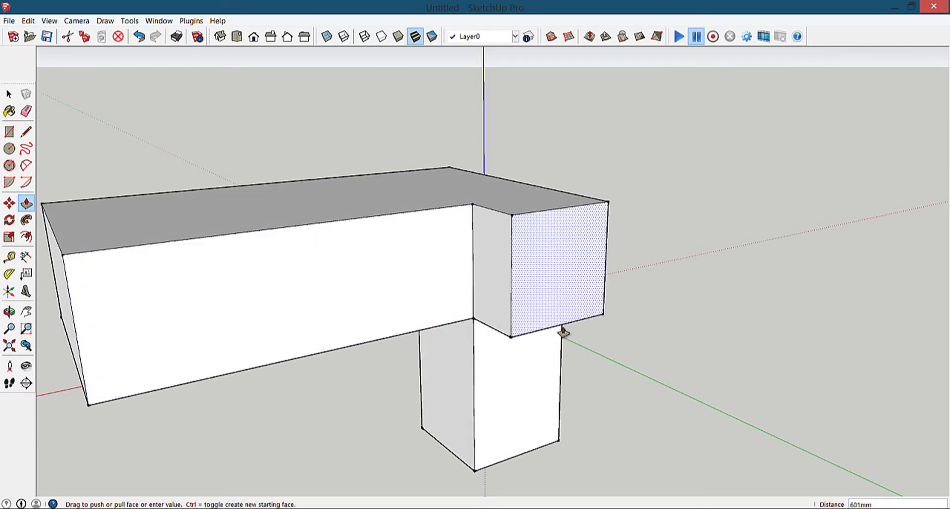
pyautogui.moveTo(563, 328); pyautogui.dragTo(626, 360)
pyautogui.moveTo(626, 361)
pyautogui.mouseDown(button='middle')
pyautogui.moveTo(558, 299)
pyautogui.moveTo(630, 378)
pyautogui.moveTo(639, 374)
pyautogui.moveTo(509, 310)
pyautogui.mouseUp(button='middle')
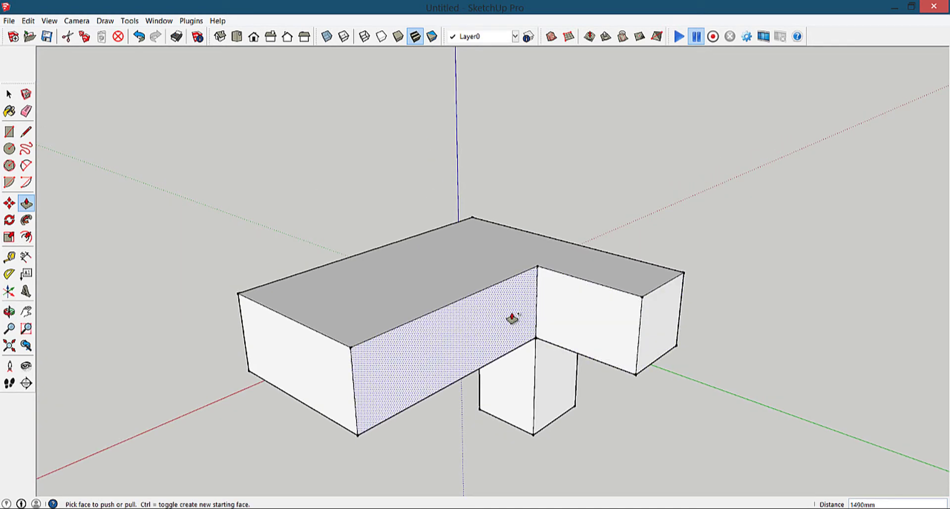
pyautogui.moveTo(443, 321); pyautogui.dragTo(648, 294)
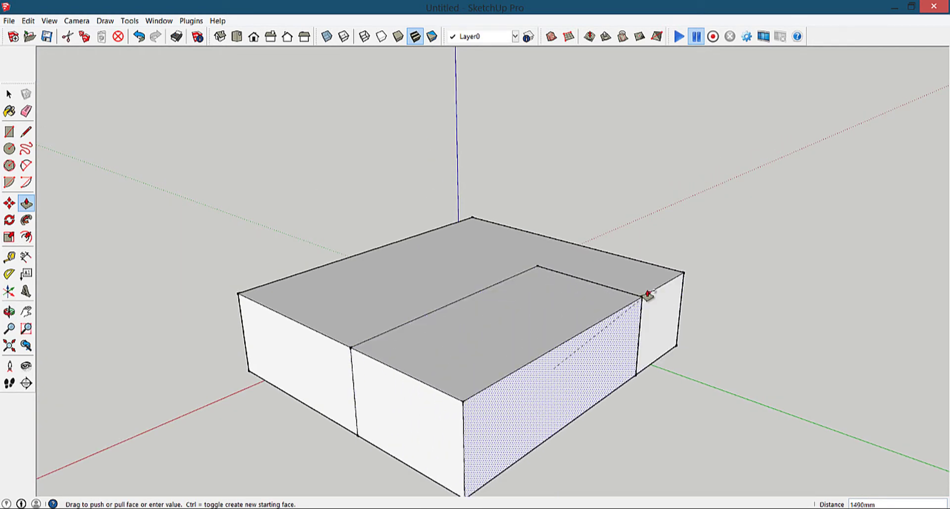
# Pull part of the block's top face upward into a raised corner box.
pyautogui.moveTo(525, 322); pyautogui.dragTo(534, 213)
pyautogui.moveTo(315, 316)
pyautogui.mouseDown(button='middle')
pyautogui.moveTo(785, 365)
pyautogui.moveTo(554, 304)
pyautogui.mouseUp(button='middle')
pyautogui.scroll(-3, 553, 304)
pyautogui.press('space')
# Box-select and delete the whole stepped block, then centre the cylinder in view.
pyautogui.moveTo(386, 193); pyautogui.dragTo(725, 458)
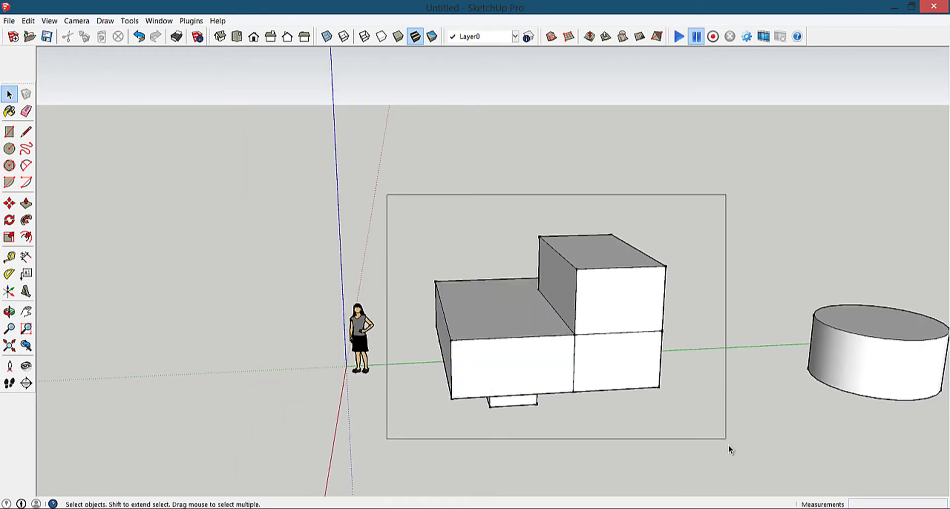
pyautogui.press('Delete')
pyautogui.scroll(-2, 723, 459)
pyautogui.keyDown('shift'); pyautogui.moveTo(676, 446); pyautogui.dragTo(510, 446, button='middle'); pyautogui.keyUp('shift')
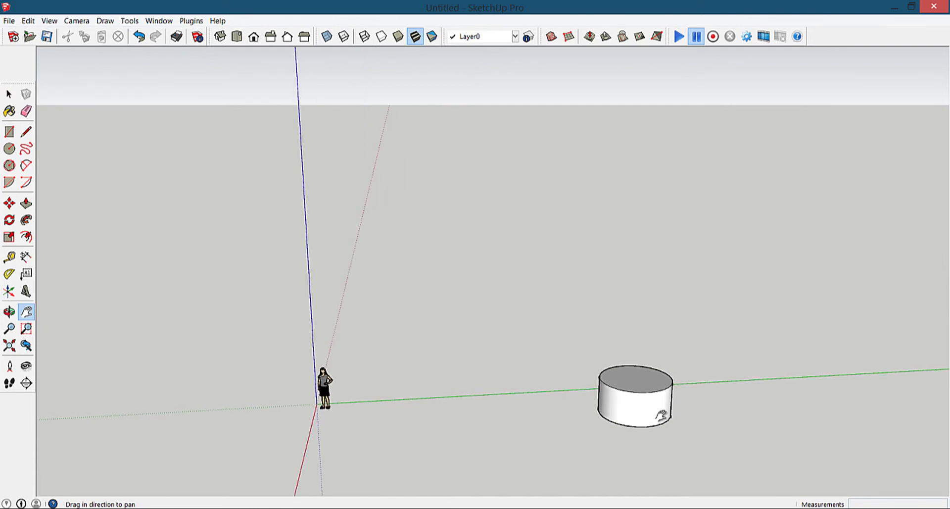
pyautogui.scroll(3, 646, 390)
# Push the cylinder's top face down with Push/Pull until the cylinder disappears.
pyautogui.press('p')
pyautogui.moveTo(631, 366); pyautogui.dragTo(650, 339)
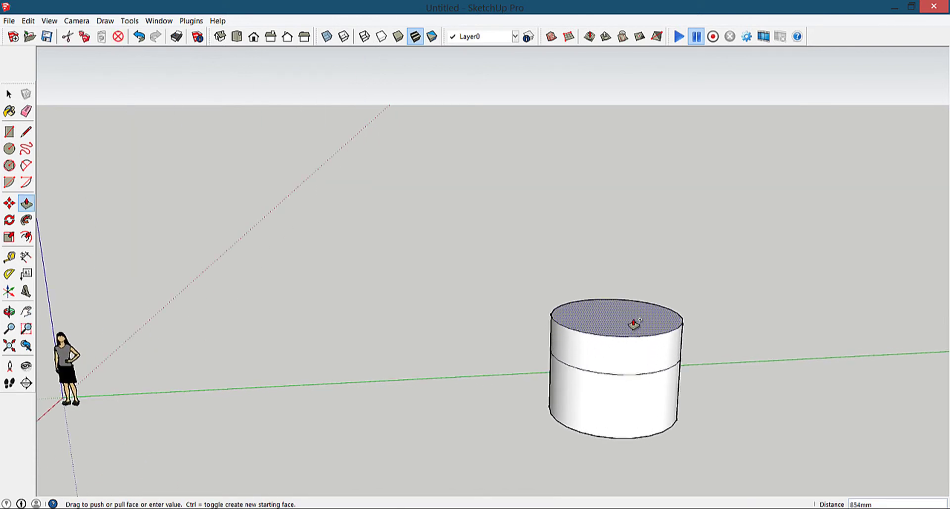
pyautogui.moveTo(649, 338)
pyautogui.mouseDown(button='middle')
pyautogui.moveTo(503, 392)
pyautogui.moveTo(731, 399)
pyautogui.mouseUp(button='middle')
pyautogui.hotkey('ctrl', 'z')
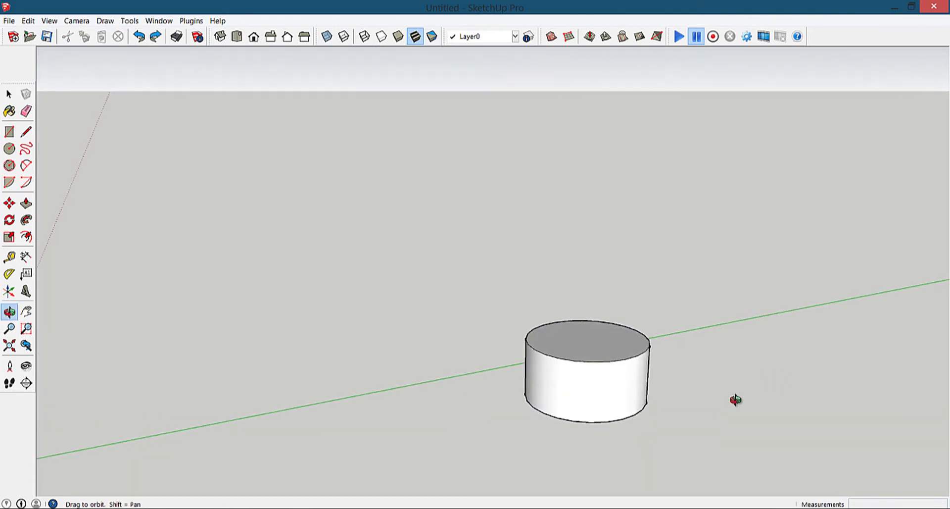
pyautogui.moveTo(587, 340); pyautogui.dragTo(609, 425)
pyautogui.scroll(-3, 524, 435)
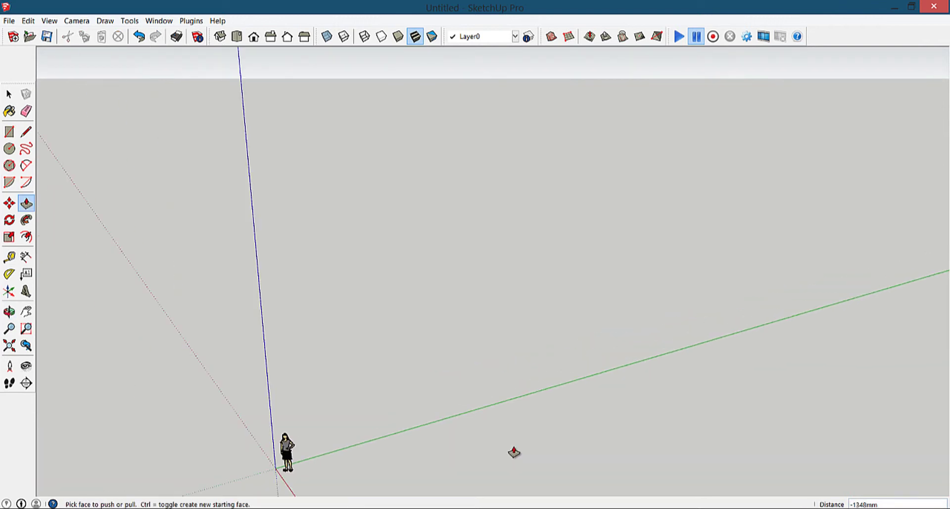
# Pan and orbit the view back to the origin and axes.
pyautogui.press('h')
pyautogui.moveTo(513, 450)
pyautogui.mouseDown()
pyautogui.moveTo(477, 309)
pyautogui.moveTo(343, 329)
pyautogui.mouseUp()
pyautogui.scroll(2, 343, 329)
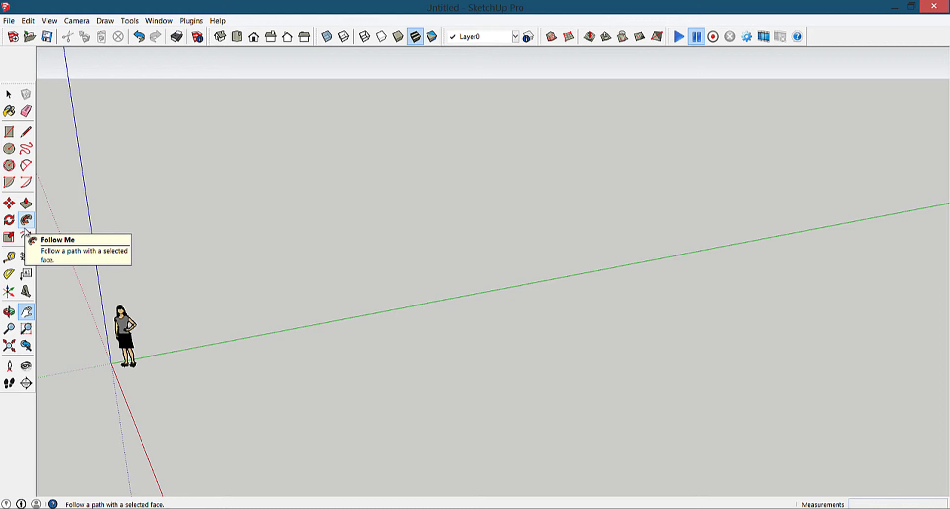
pyautogui.moveTo(81, 244)
pyautogui.mouseDown()
pyautogui.moveTo(248, 299)
pyautogui.moveTo(64, 271)
pyautogui.moveTo(306, 320)
pyautogui.moveTo(435, 259)
pyautogui.moveTo(248, 299)
pyautogui.moveTo(299, 350)
pyautogui.moveTo(216, 298)
pyautogui.mouseUp()
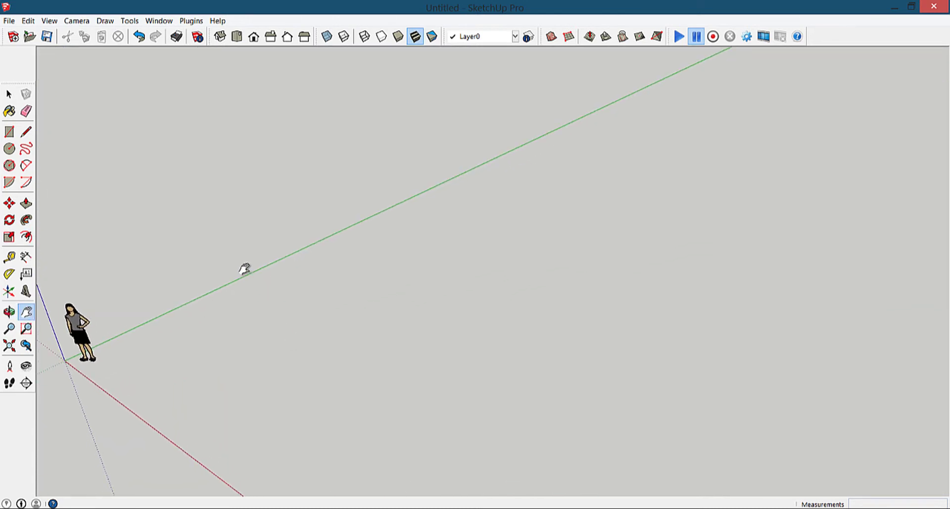
pyautogui.moveTo(576, 372); pyautogui.dragTo(388, 295)
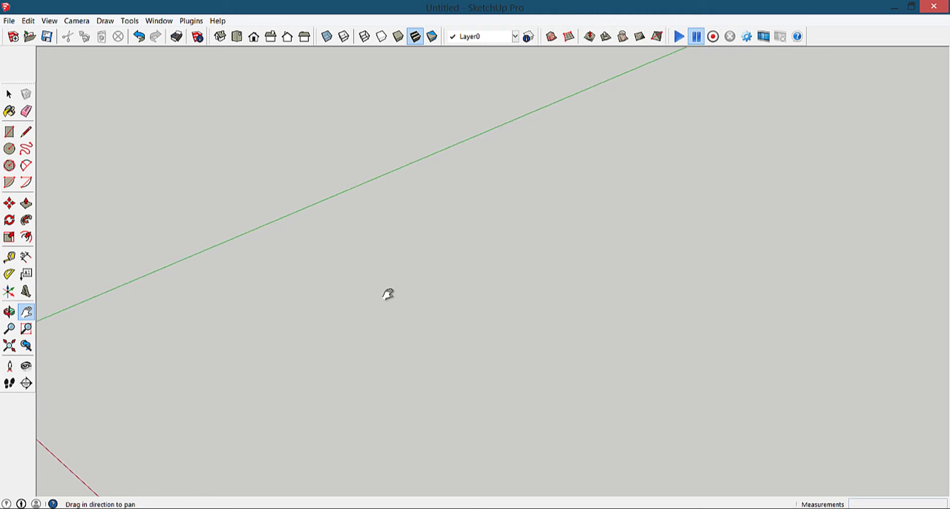
pyautogui.moveTo(393, 299)
pyautogui.mouseDown(button='middle')
pyautogui.moveTo(392, 259)
pyautogui.moveTo(308, 299)
pyautogui.mouseUp(button='middle')
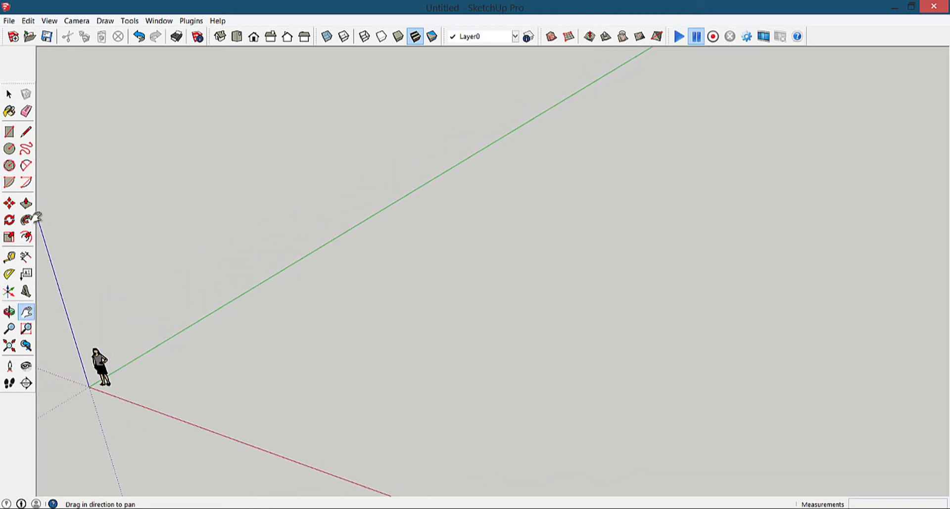
# Draw a single straight line between two points on the ground plane.
pyautogui.click(26, 131)
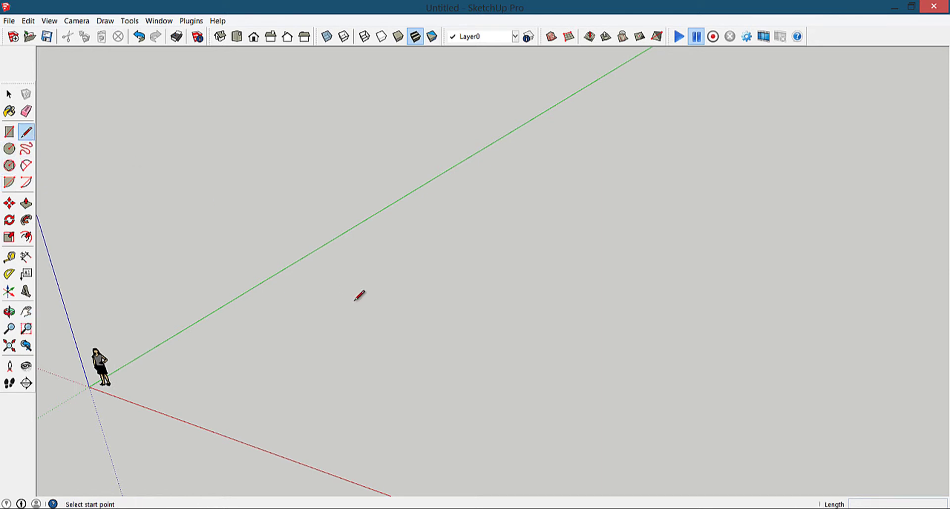
pyautogui.click(328, 302)
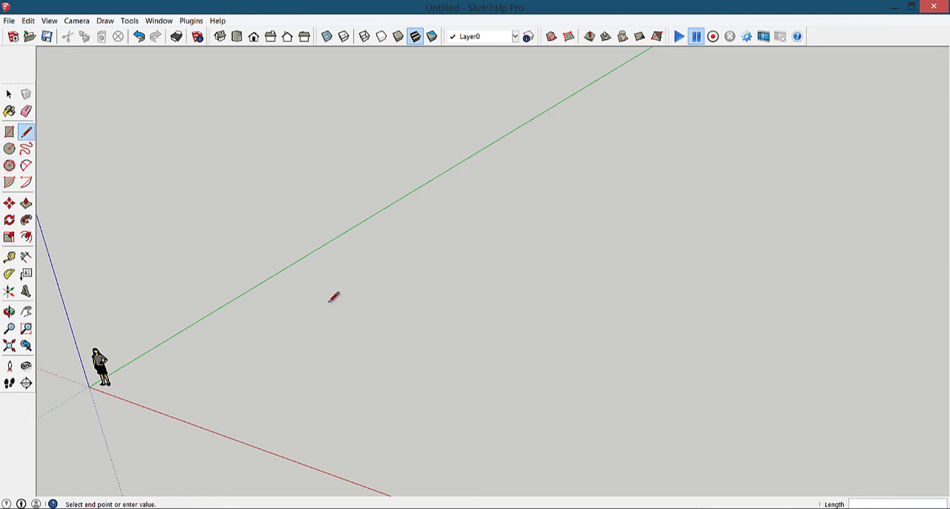
pyautogui.click(593, 369)
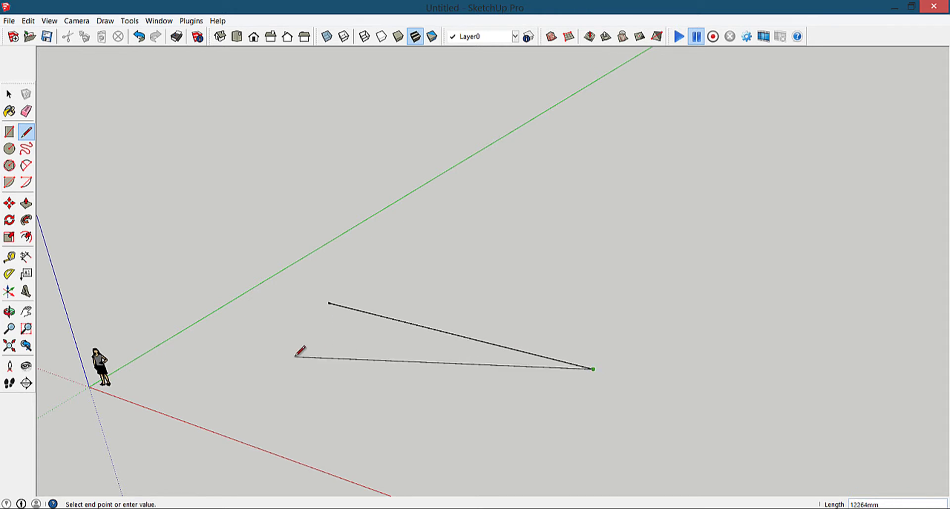
pyautogui.moveTo(297, 354); pyautogui.dragTo(315, 265, button='middle')
pyautogui.press('Escape')
pyautogui.scroll(2, 315, 265)
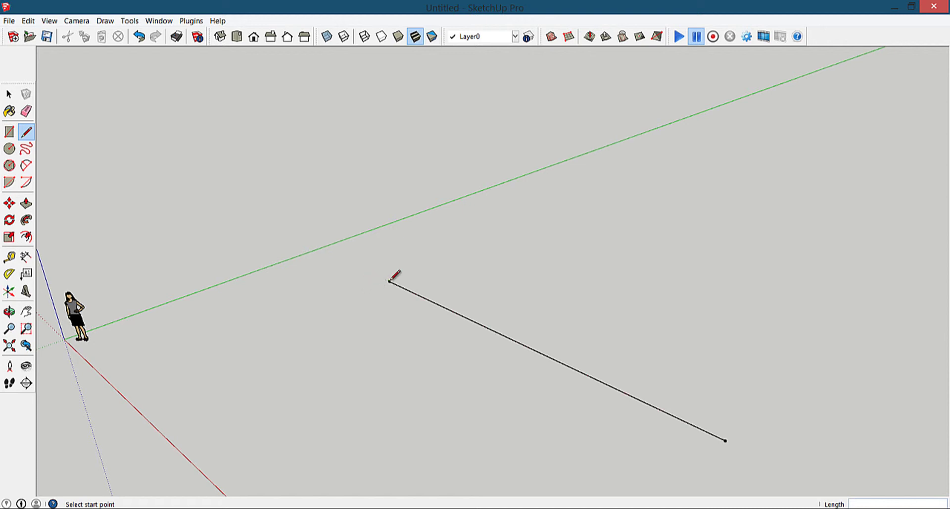
pyautogui.moveTo(356, 269); pyautogui.dragTo(317, 294, button='middle')
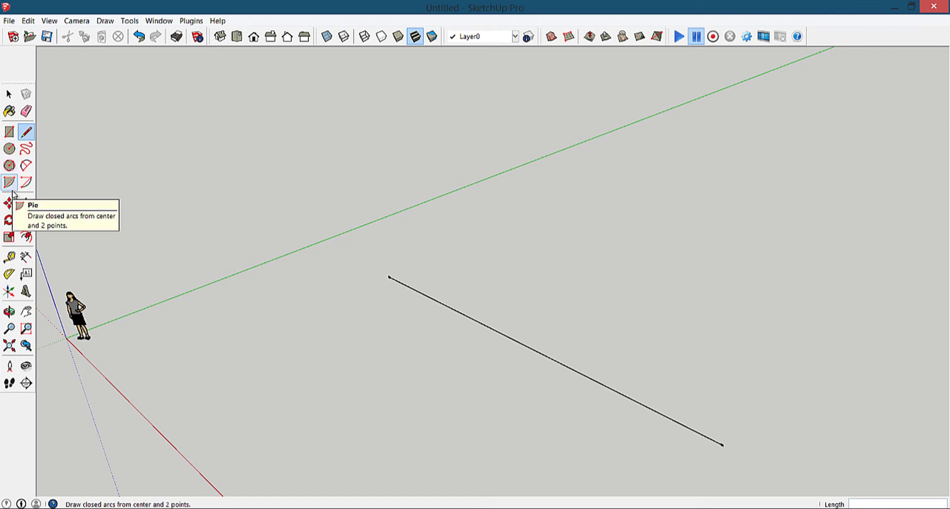
# Draw a small circle face near the start of the line.
pyautogui.click(9, 149)
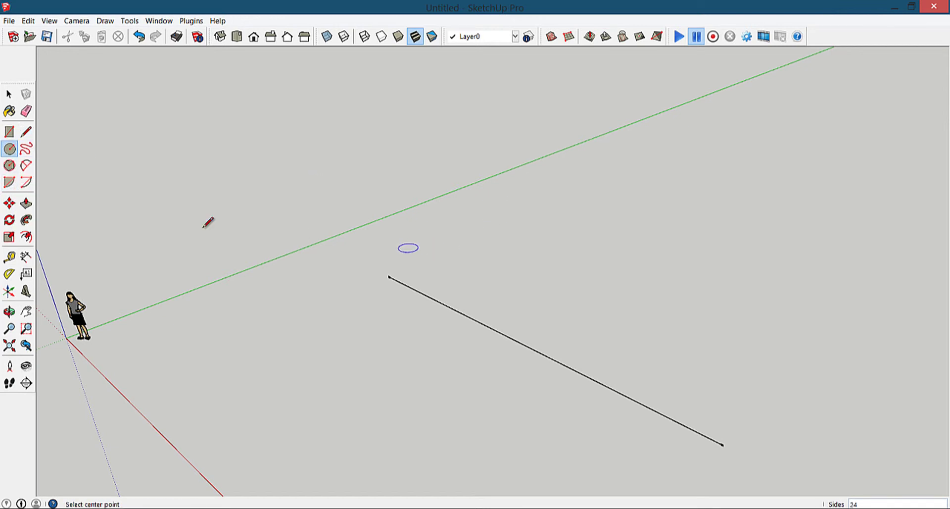
pyautogui.moveTo(208, 220)
pyautogui.mouseDown(button='middle')
pyautogui.moveTo(172, 165)
pyautogui.moveTo(496, 309)
pyautogui.moveTo(427, 335)
pyautogui.moveTo(426, 327)
pyautogui.moveTo(370, 340)
pyautogui.mouseUp(button='middle')
pyautogui.click(367, 360)
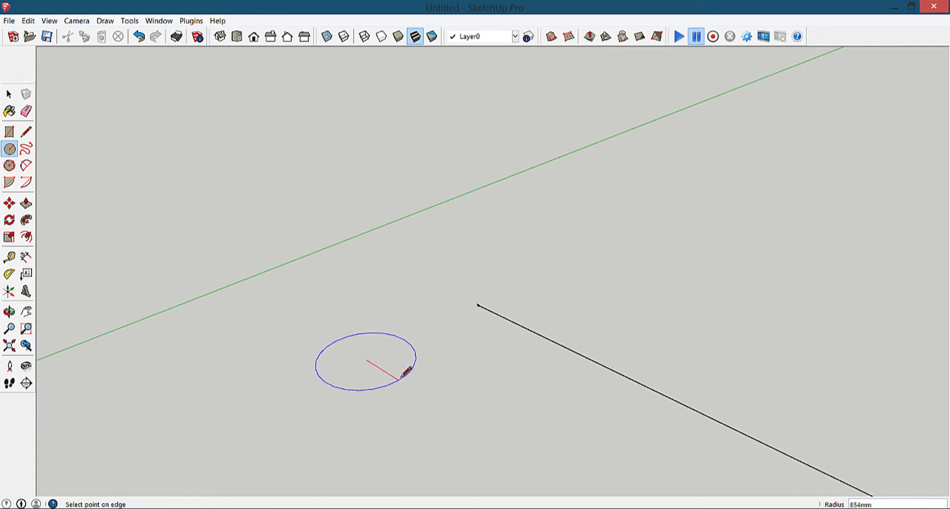
pyautogui.click(390, 372)
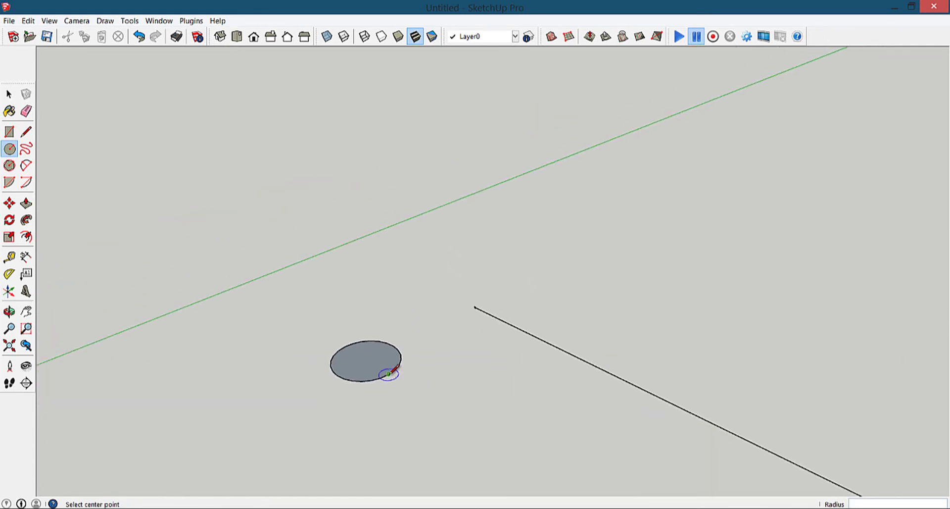
# Rotate the circle 90° about its centre so it stands upright.
pyautogui.click(9, 220)
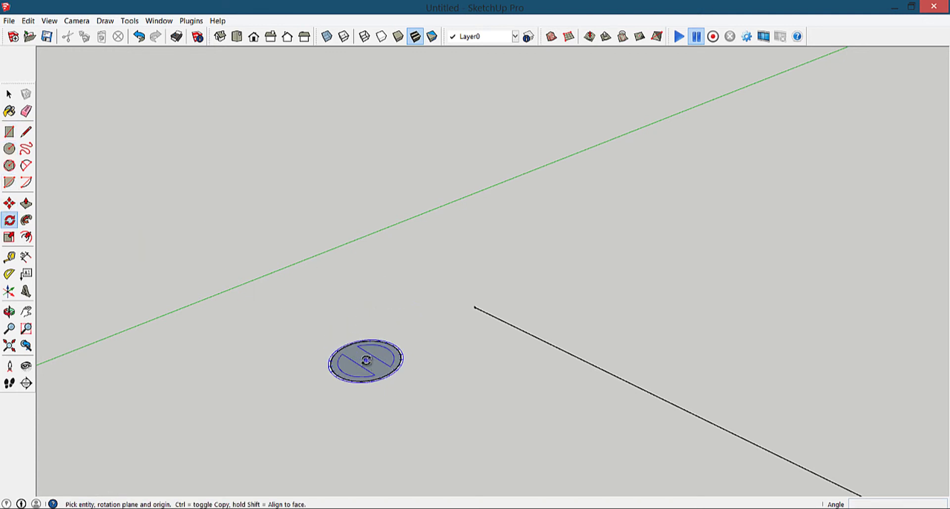
pyautogui.press('space')
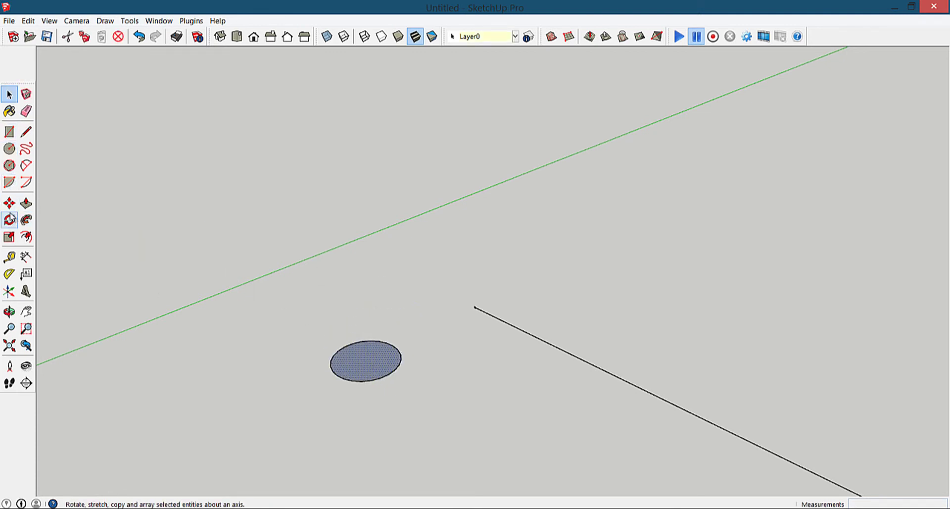
pyautogui.click(9, 219)
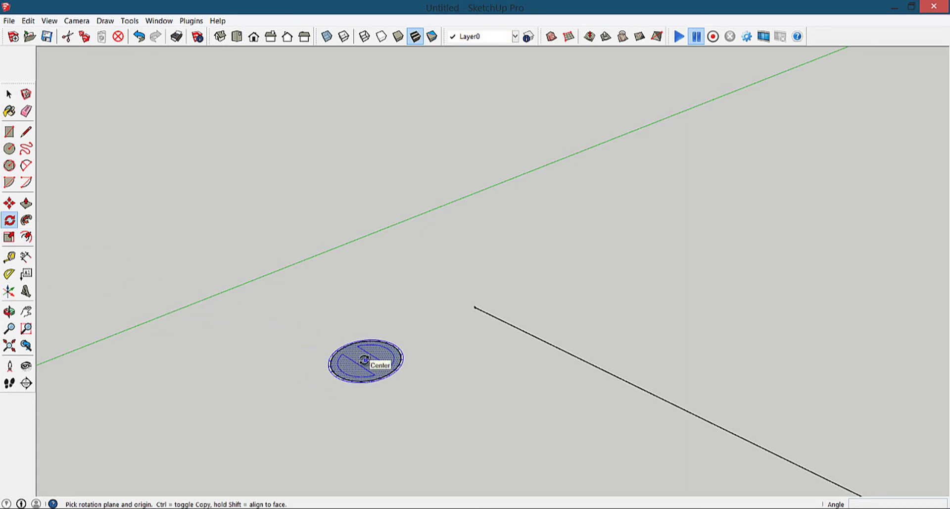
pyautogui.moveTo(365, 360); pyautogui.dragTo(314, 394)
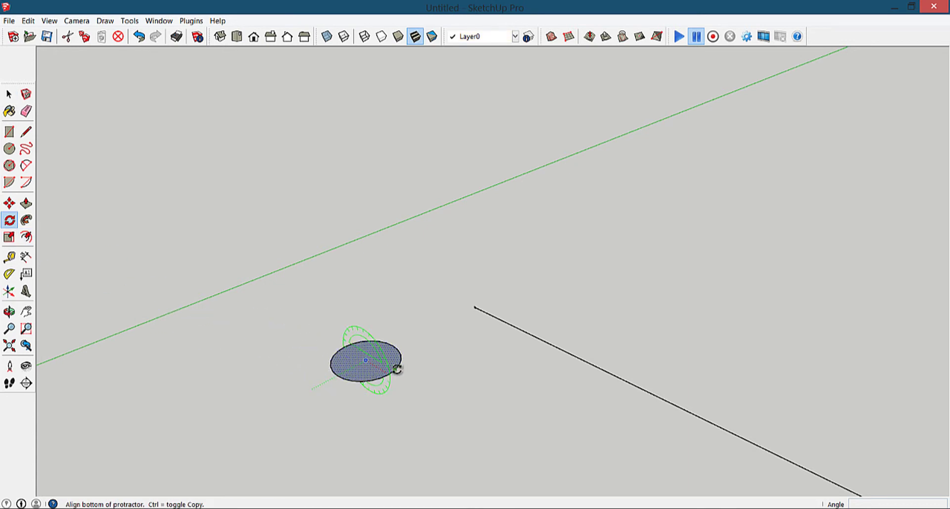
pyautogui.click(394, 373)
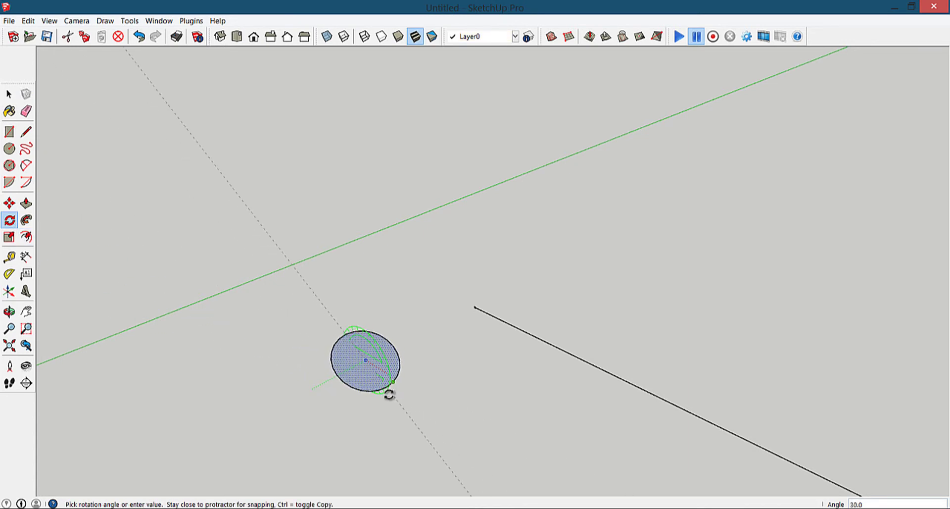
pyautogui.click(365, 401)
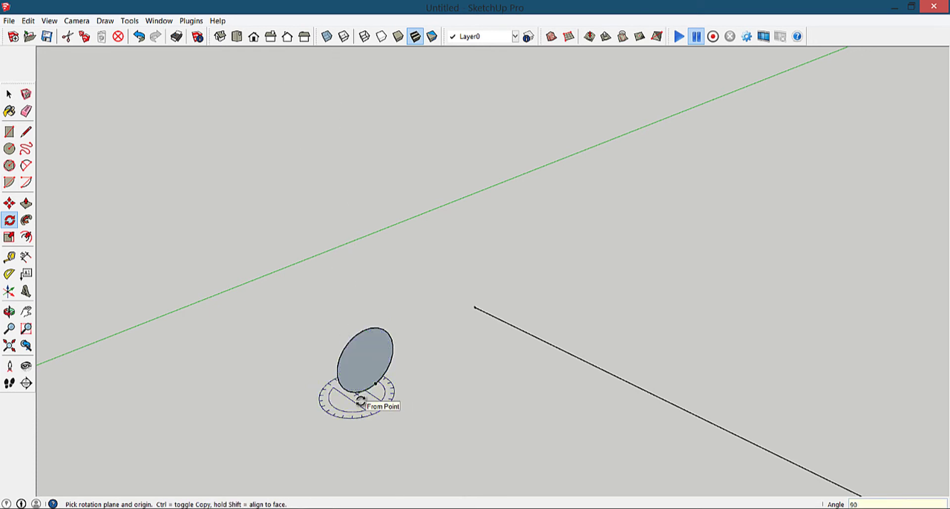
# Pan the view slightly and select the upright circle.
pyautogui.press('h')
pyautogui.moveTo(318, 362); pyautogui.dragTo(320, 359)
pyautogui.press('space')
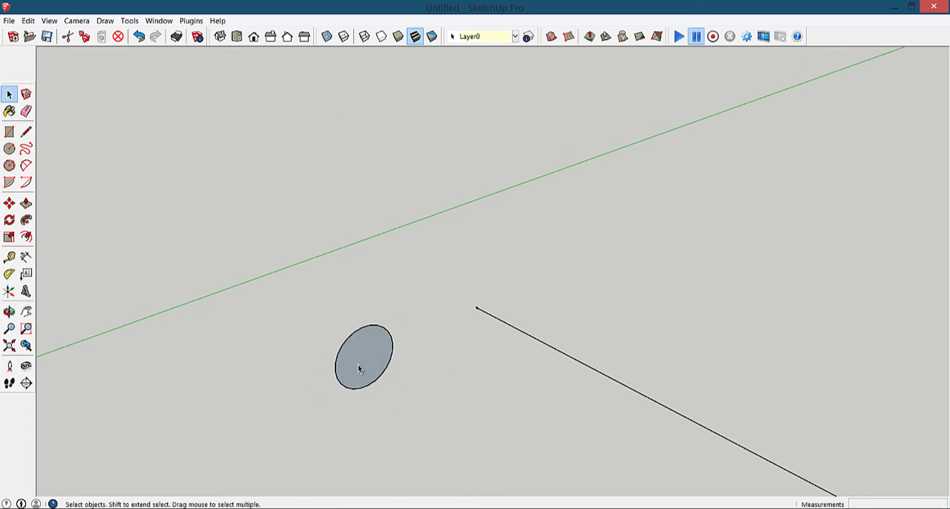
pyautogui.click(361, 364)
pyautogui.press('m')
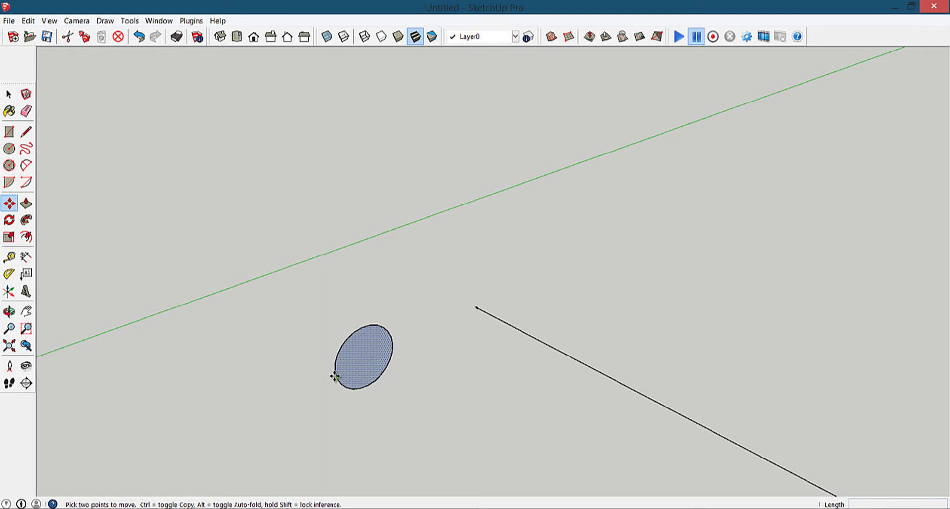
# Move the upright circle onto the end point of the line.
pyautogui.click(394, 344)
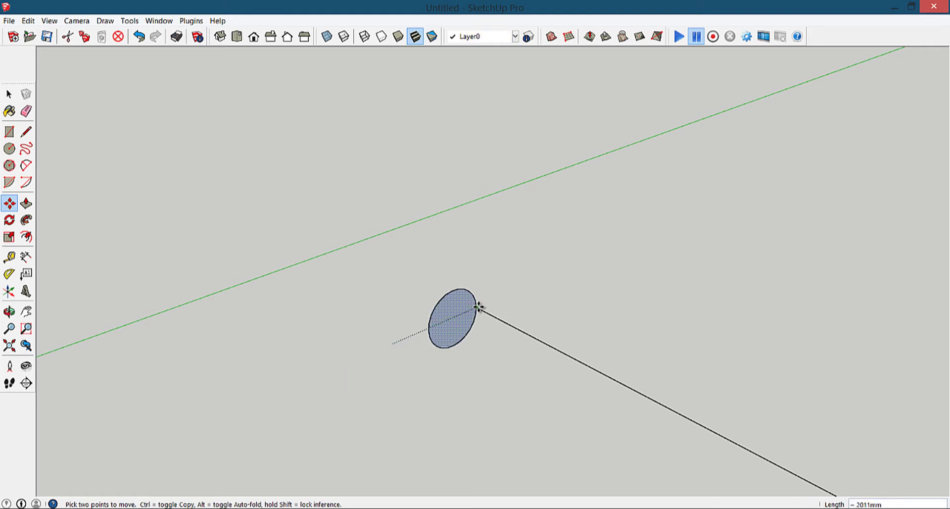
pyautogui.click(504, 351)
pyautogui.press('space')
pyautogui.scroll(-2, 517, 334)
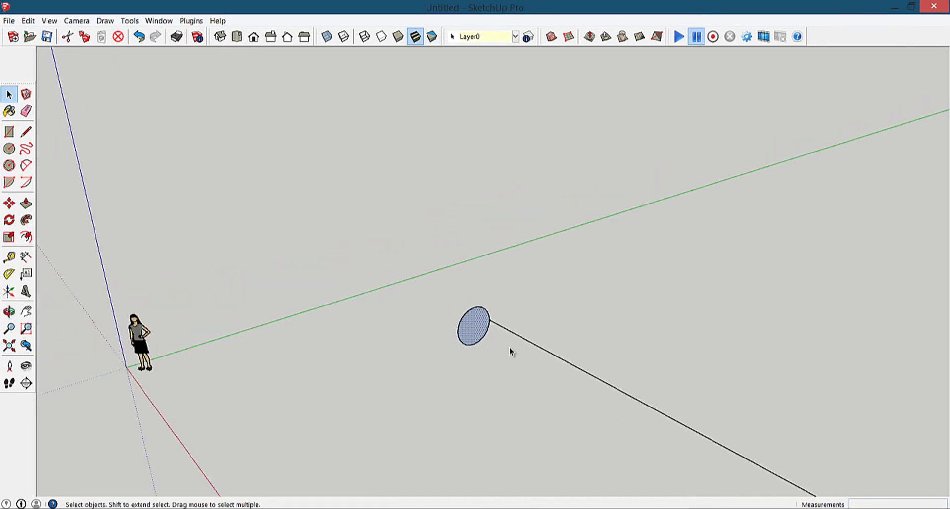
pyautogui.scroll(-2, 510, 346)
# Sweep the circle along the selected line into a tube with Follow Me, then undo it.
pyautogui.click(548, 357)
pyautogui.scroll(-1, 547, 357)
pyautogui.scroll(-2, 548, 357)
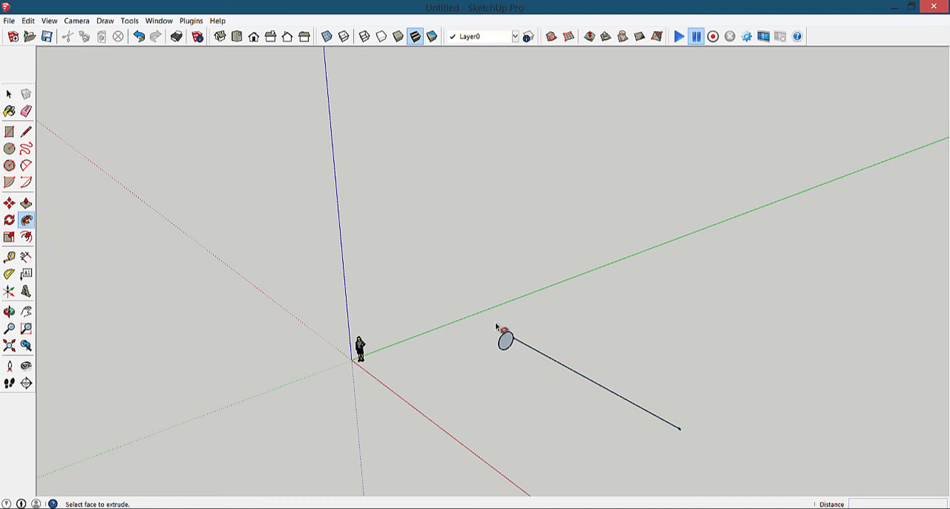
pyautogui.click(506, 343)
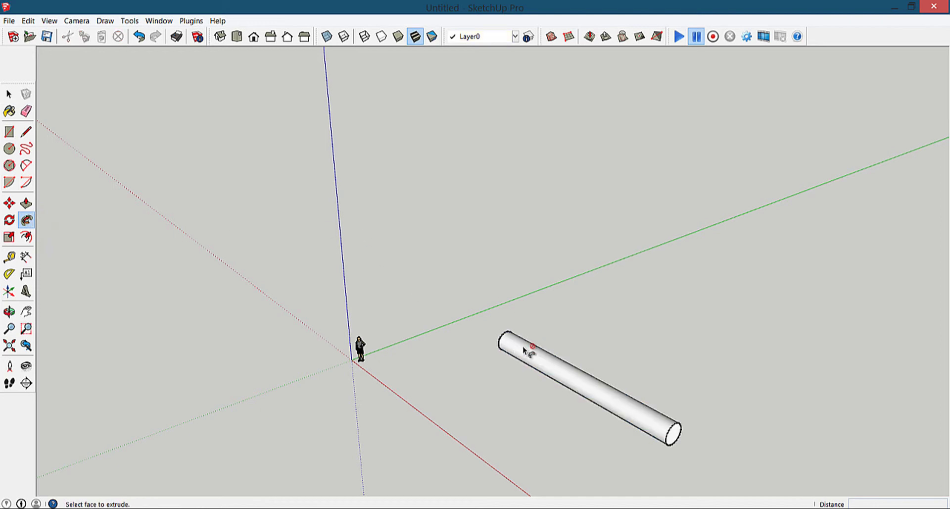
pyautogui.moveTo(523, 346)
pyautogui.mouseDown(button='middle')
pyautogui.moveTo(213, 329)
pyautogui.moveTo(74, 265)
pyautogui.mouseUp(button='middle')
pyautogui.press('p')
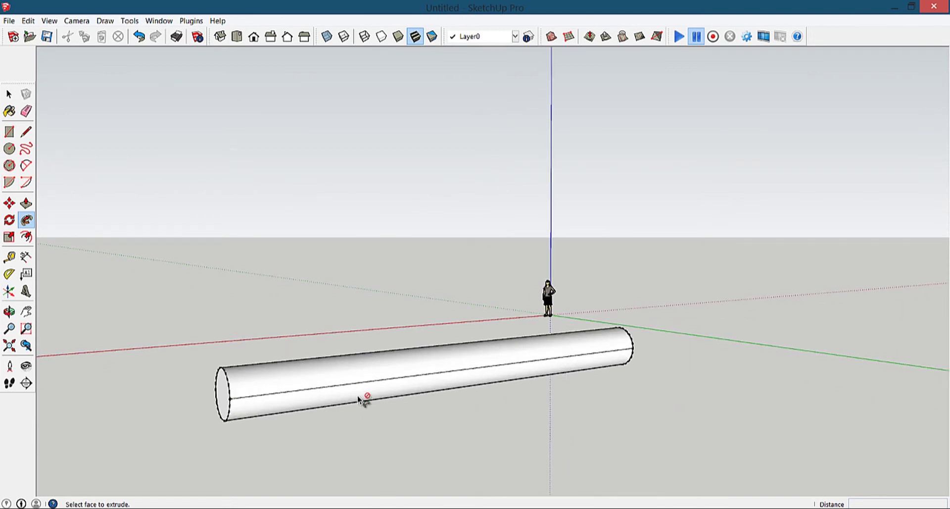
pyautogui.moveTo(231, 405)
pyautogui.mouseDown(button='middle')
pyautogui.moveTo(696, 452)
pyautogui.moveTo(600, 416)
pyautogui.moveTo(444, 401)
pyautogui.mouseUp(button='middle')
pyautogui.hotkey('ctrl', 'z')
# Delete the path line and draw a large circle on the ground.
pyautogui.press('space')
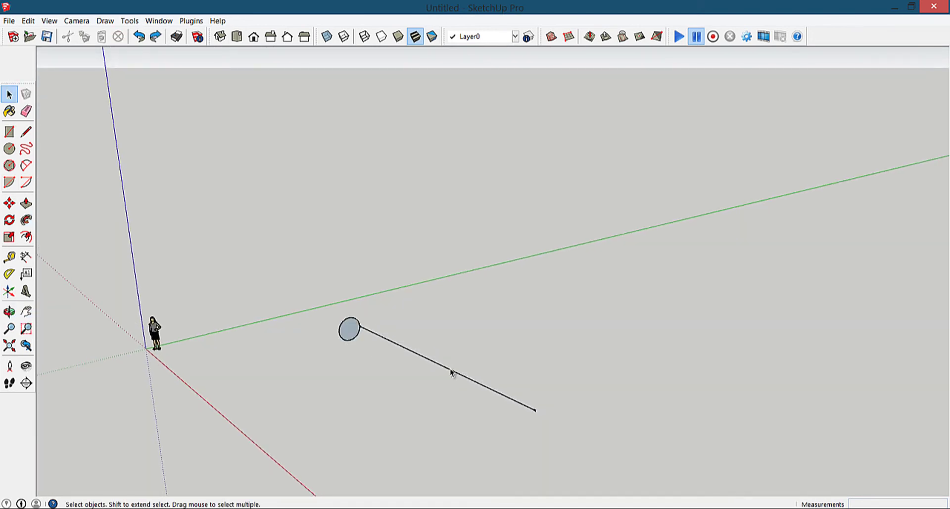
pyautogui.press('Delete')
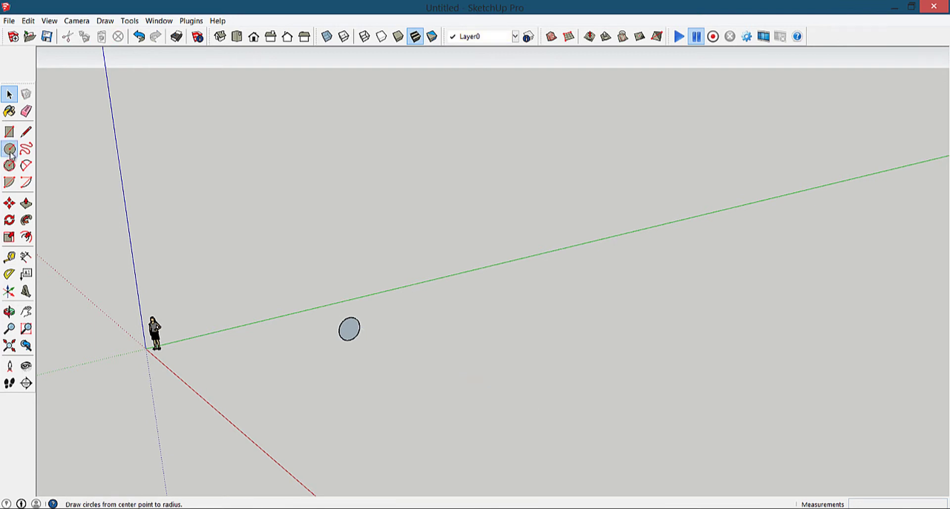
pyautogui.click(10, 148)
pyautogui.moveTo(376, 341); pyautogui.dragTo(388, 349, button='middle')
pyautogui.scroll(2, 388, 322)
pyautogui.scroll(2, 367, 323)
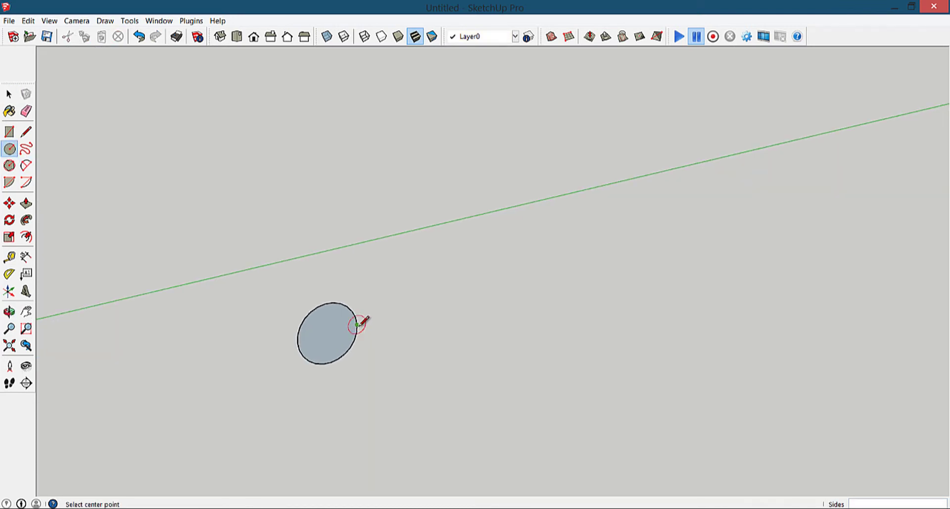
pyautogui.scroll(-2, 411, 334)
pyautogui.scroll(-1, 435, 369)
pyautogui.click(553, 357)
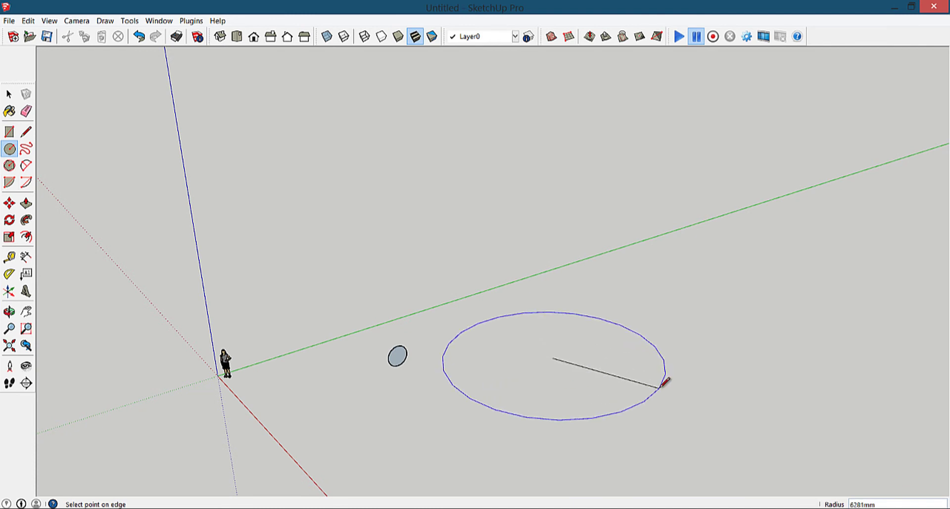
pyautogui.click(643, 404)
# Move the small upright circle onto the large circle's rim.
pyautogui.press('space')
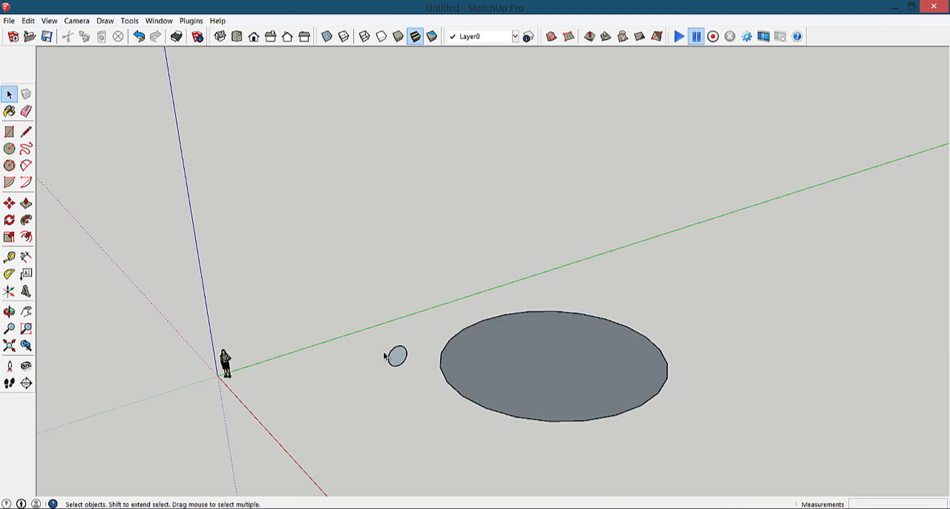
pyautogui.moveTo(398, 365); pyautogui.dragTo(316, 339, button='middle')
pyautogui.scroll(2, 398, 347)
pyautogui.scroll(1, 401, 348)
pyautogui.press('m')
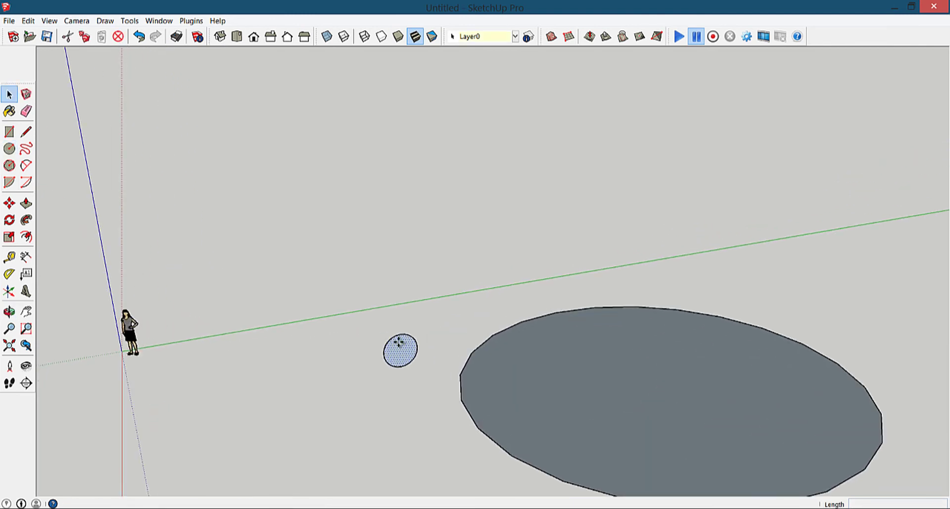
pyautogui.click(416, 349)
pyautogui.moveTo(437, 392); pyautogui.dragTo(459, 433, button='middle')
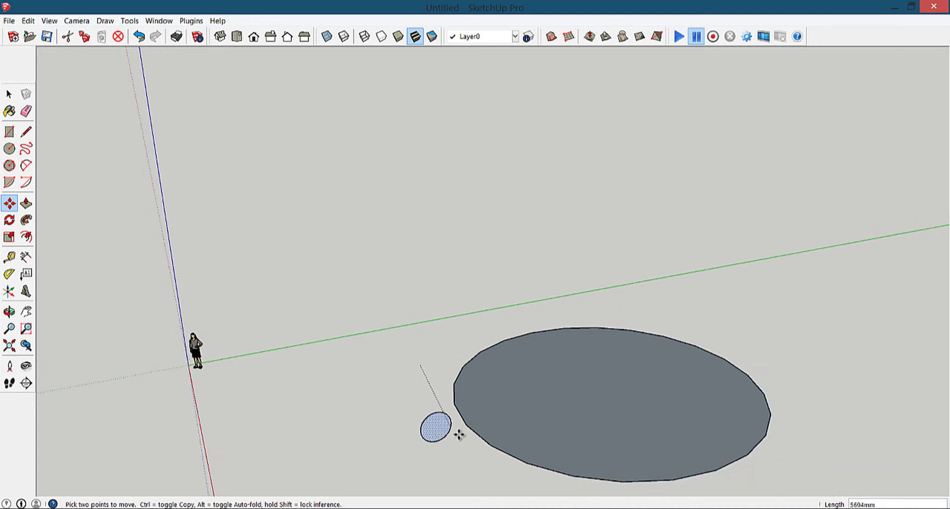
pyautogui.click(470, 425)
pyautogui.press('space')
# Delete the large circle's face and select its outline as the sweep path.
pyautogui.click(563, 408)
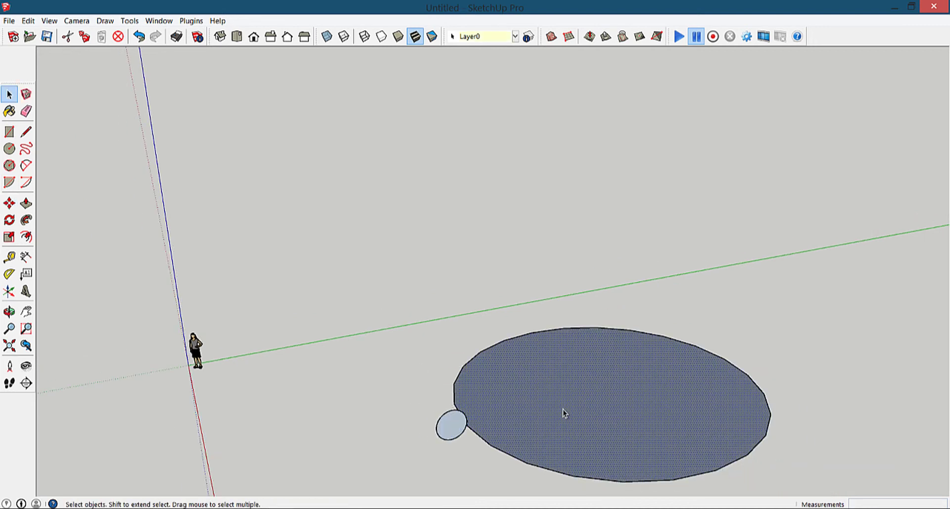
pyautogui.press('Delete')
pyautogui.moveTo(555, 411)
pyautogui.mouseDown(button='middle')
pyautogui.moveTo(511, 376)
pyautogui.moveTo(435, 351)
pyautogui.moveTo(510, 382)
pyautogui.mouseUp(button='middle')
pyautogui.moveTo(572, 384)
pyautogui.mouseDown(button='middle')
pyautogui.moveTo(566, 354)
pyautogui.moveTo(534, 390)
pyautogui.mouseUp(button='middle')
pyautogui.click(515, 421)
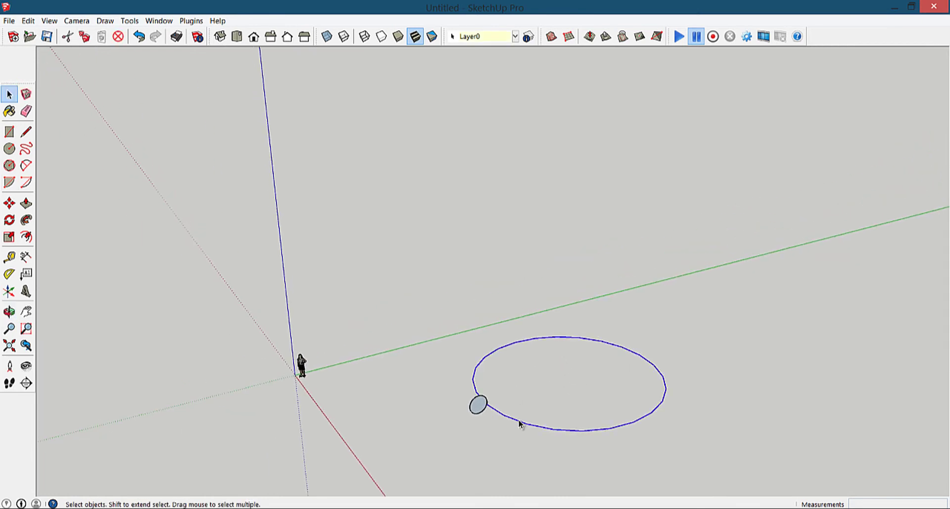
pyautogui.moveTo(515, 421)
pyautogui.mouseDown(button='middle')
pyautogui.moveTo(377, 345)
pyautogui.moveTo(409, 390)
pyautogui.moveTo(509, 369)
pyautogui.mouseUp(button='middle')
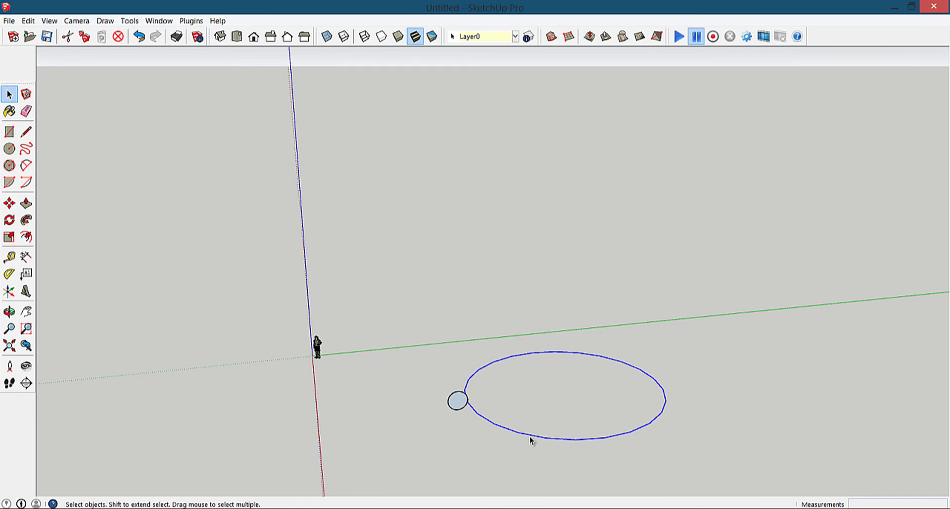
pyautogui.click(26, 219)
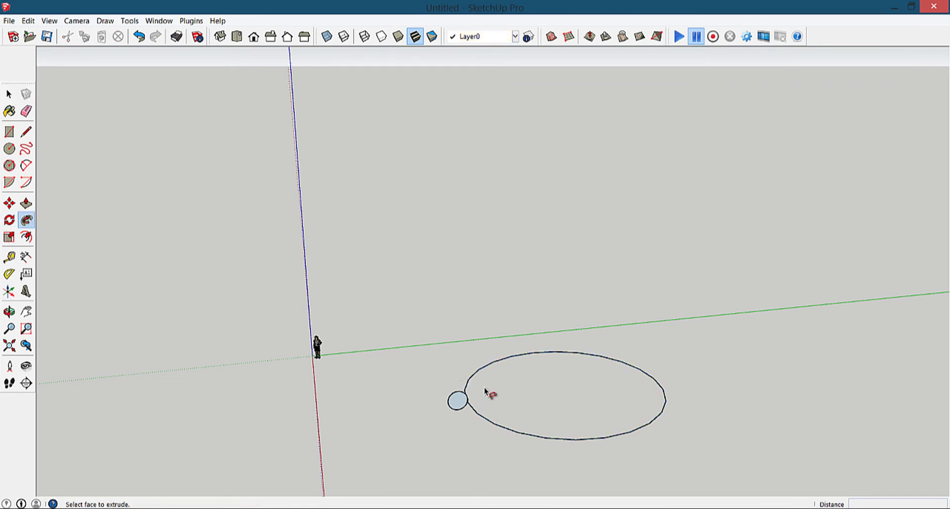
# Follow Me the small circle around the rim into a ring, then undo the sweep.
pyautogui.click(460, 403)
pyautogui.moveTo(460, 403)
pyautogui.mouseDown(button='middle')
pyautogui.moveTo(416, 226)
pyautogui.moveTo(456, 324)
pyautogui.moveTo(650, 410)
pyautogui.moveTo(475, 461)
pyautogui.moveTo(316, 395)
pyautogui.moveTo(355, 349)
pyautogui.moveTo(579, 409)
pyautogui.moveTo(560, 424)
pyautogui.mouseUp(button='middle')
pyautogui.hotkey('ctrl', 'z')
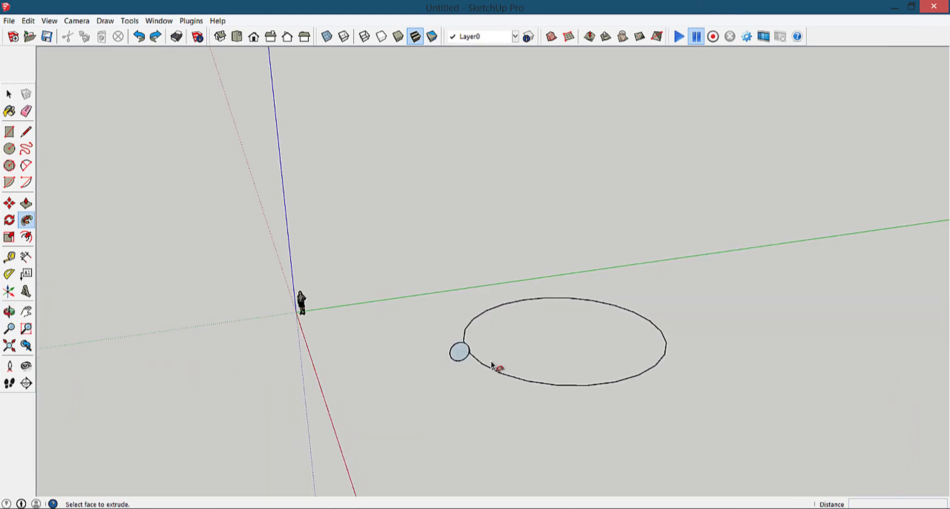
pyautogui.scroll(3, 493, 366)
pyautogui.moveTo(452, 361)
pyautogui.mouseDown(button='middle')
pyautogui.moveTo(346, 280)
pyautogui.moveTo(284, 297)
pyautogui.moveTo(411, 331)
pyautogui.mouseUp(button='middle')
pyautogui.scroll(-2, 411, 331)
# Box-select and delete both circles, leaving empty ground around the axes.
pyautogui.moveTo(334, 207); pyautogui.dragTo(850, 457)
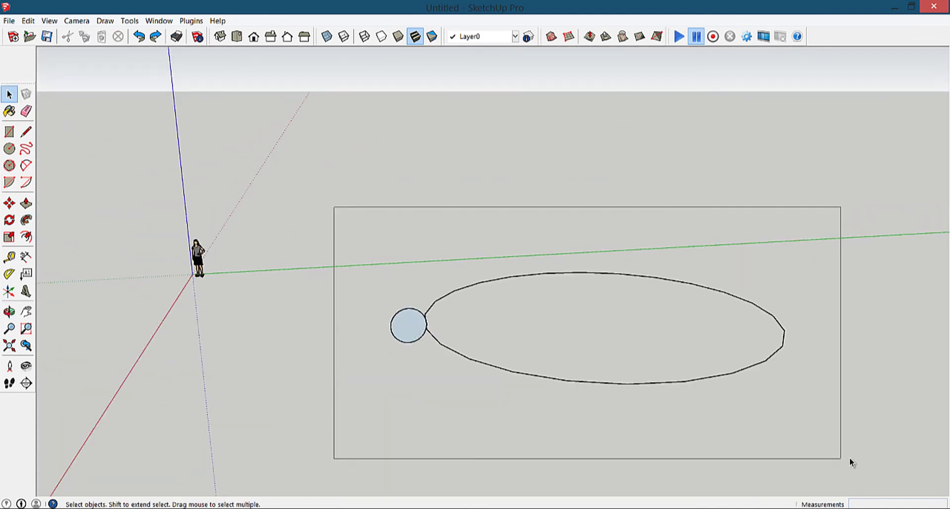
pyautogui.press('Delete')
pyautogui.moveTo(376, 328); pyautogui.dragTo(49, 241, button='middle')
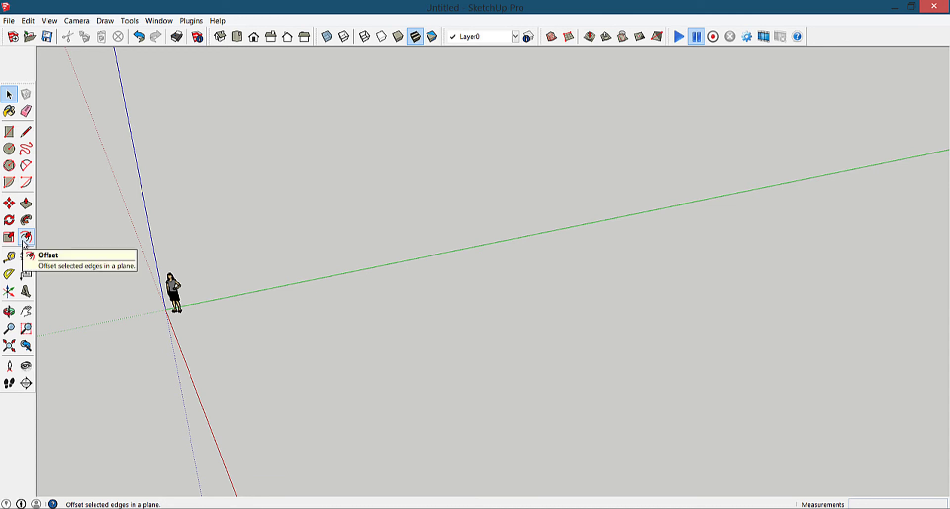
pyautogui.scroll(-2, 123, 255)
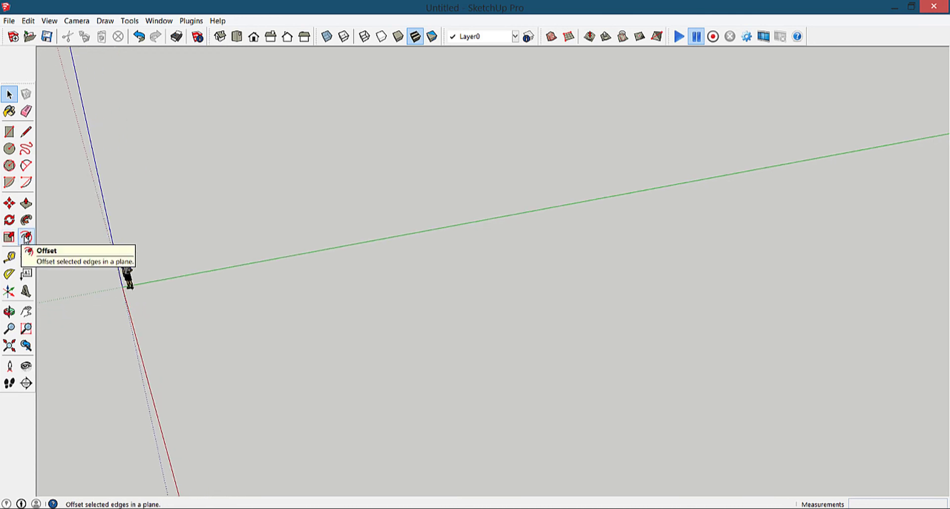
pyautogui.moveTo(123, 255)
pyautogui.mouseDown(button='middle')
pyautogui.moveTo(185, 260)
pyautogui.moveTo(182, 274)
pyautogui.moveTo(346, 271)
pyautogui.moveTo(314, 291)
pyautogui.mouseUp(button='middle')
pyautogui.scroll(2, 157, 261)
pyautogui.scroll(2, 198, 249)
pyautogui.keyDown('shift'); pyautogui.moveTo(169, 253); pyautogui.dragTo(248, 248, button='middle'); pyautogui.keyUp('shift')
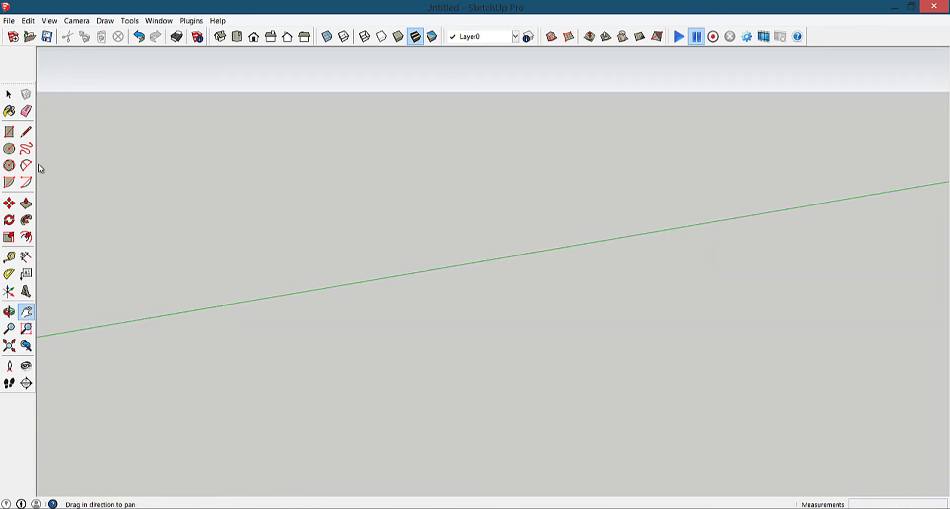
# Draw a rectangle near the origin and pull it up into a tall base box.
pyautogui.click(9, 131)
pyautogui.keyDown('shift'); pyautogui.moveTo(176, 312); pyautogui.dragTo(213, 314, button='middle'); pyautogui.keyUp('shift')
pyautogui.click(208, 316)
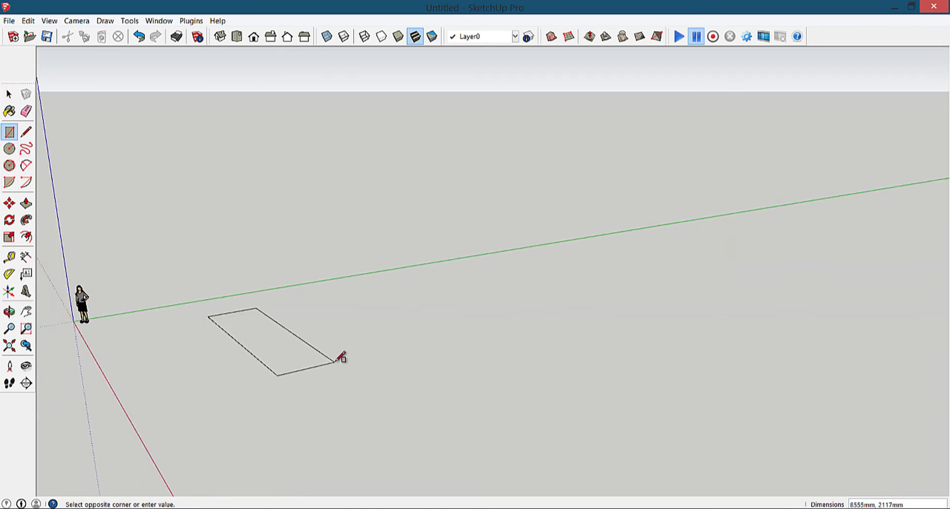
pyautogui.click(365, 344)
pyautogui.moveTo(297, 333); pyautogui.dragTo(295, 352, button='middle')
pyautogui.press('p')
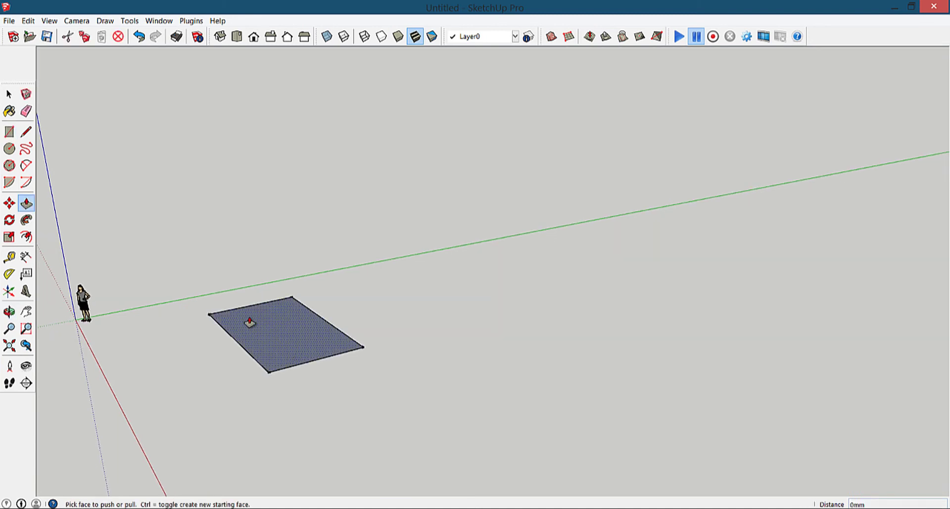
pyautogui.moveTo(279, 337); pyautogui.dragTo(278, 263)
pyautogui.moveTo(278, 262); pyautogui.dragTo(212, 274, button='middle')
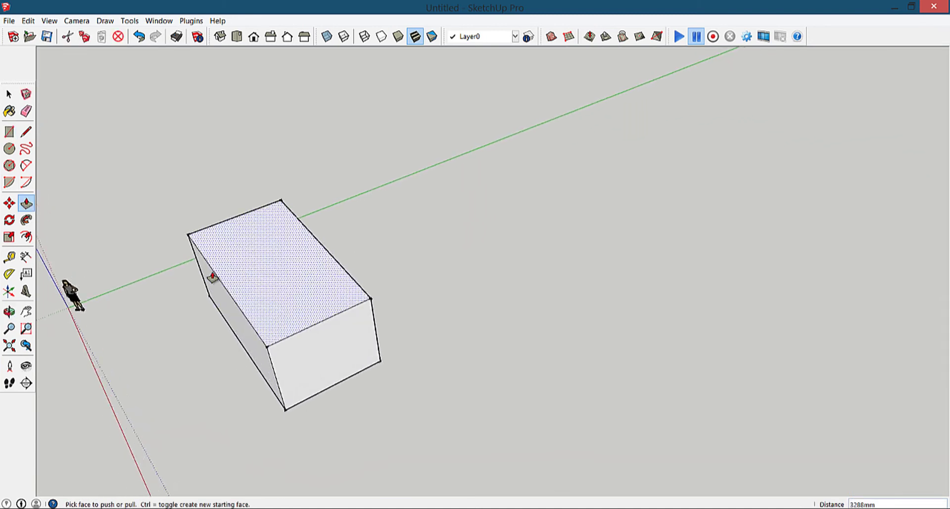
pyautogui.scroll(1, 212, 274)
# Offset the box's top face inward and raise the inner face into a narrower, taller upper block.
pyautogui.click(28, 237)
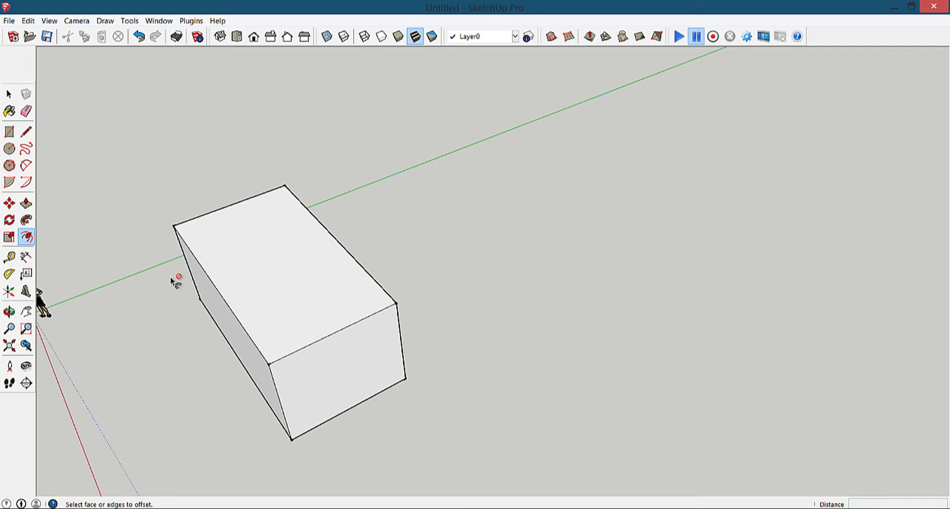
pyautogui.click(240, 308)
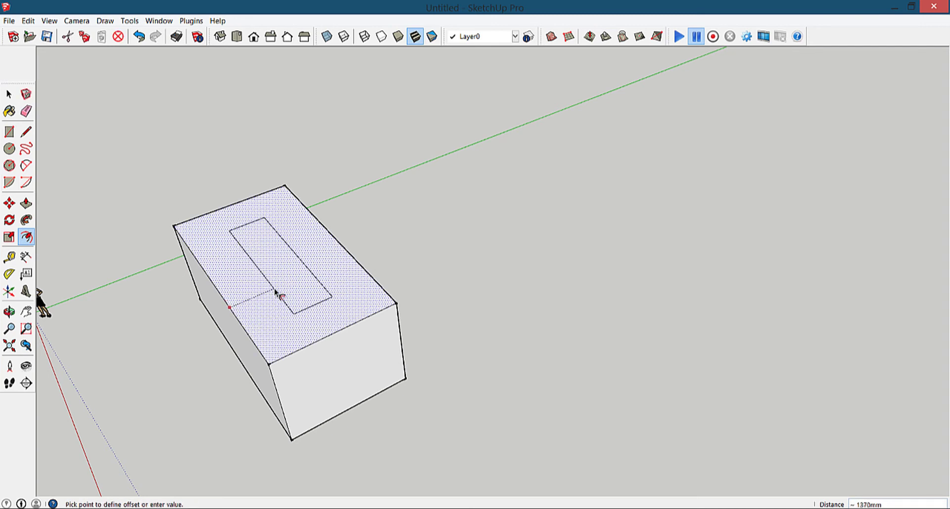
pyautogui.click(255, 314)
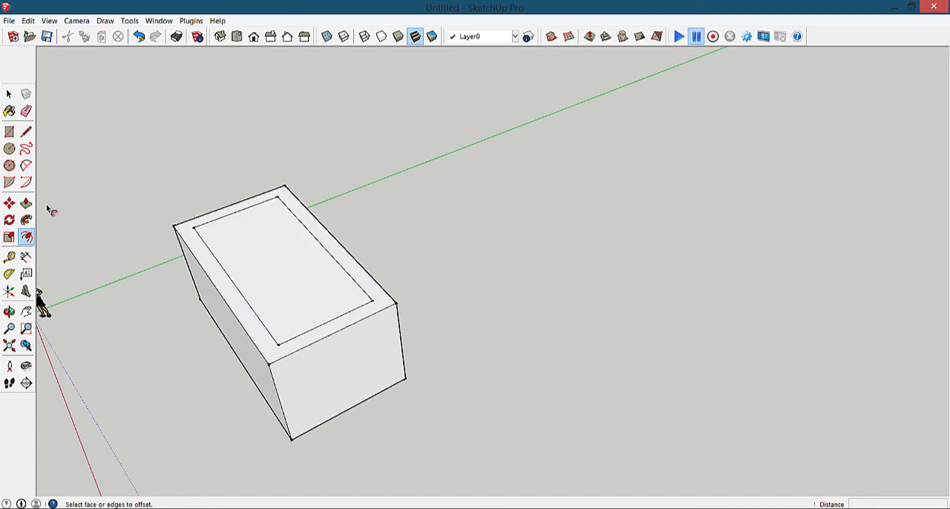
pyautogui.click(27, 204)
pyautogui.click(297, 271)
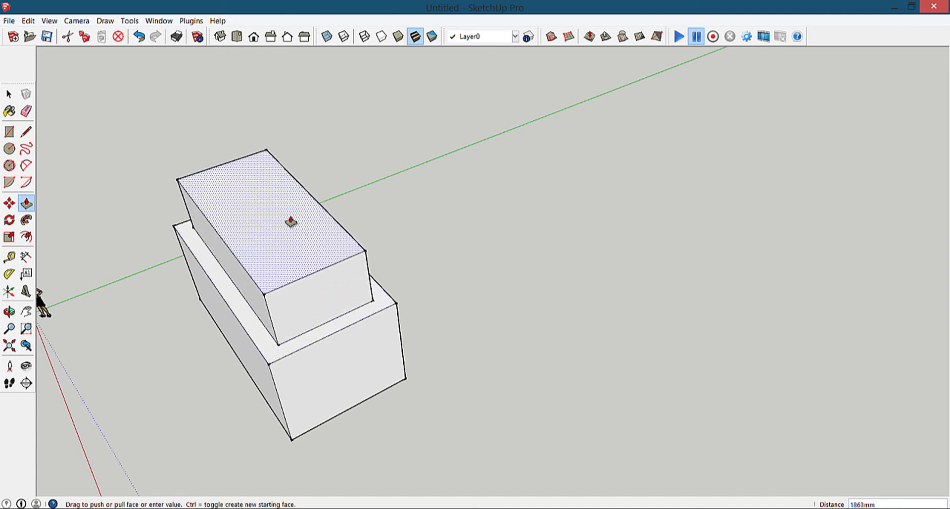
pyautogui.click(290, 194)
pyautogui.moveTo(290, 194)
pyautogui.mouseDown(button='middle')
pyautogui.moveTo(221, 218)
pyautogui.moveTo(136, 180)
pyautogui.moveTo(371, 187)
pyautogui.moveTo(147, 258)
pyautogui.mouseUp(button='middle')
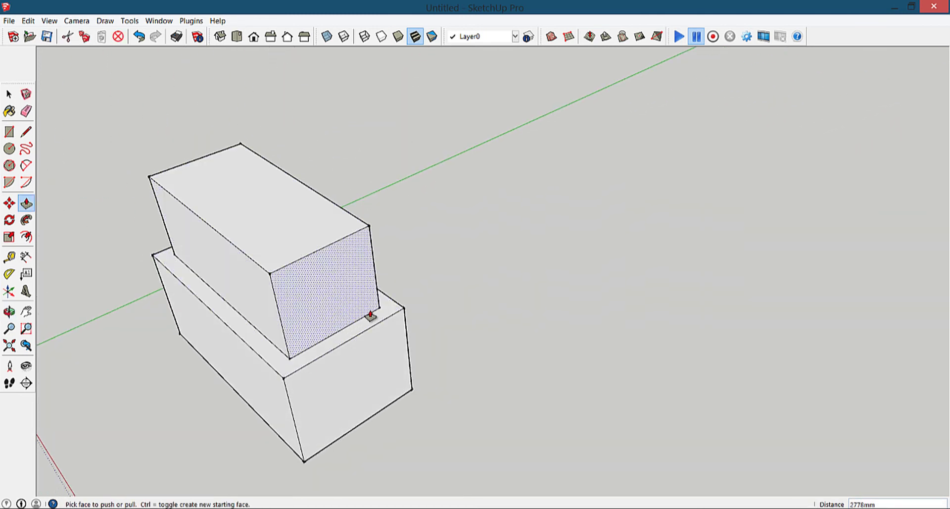
pyautogui.moveTo(371, 314); pyautogui.dragTo(307, 353, button='middle')
pyautogui.scroll(3, 323, 335)
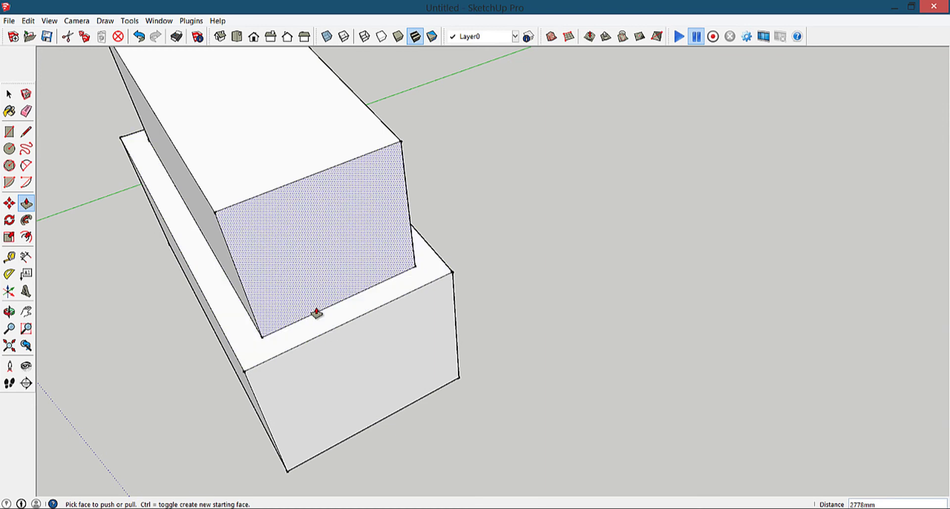
pyautogui.moveTo(275, 307)
pyautogui.mouseDown(button='middle')
pyautogui.moveTo(58, 256)
pyautogui.moveTo(417, 312)
pyautogui.moveTo(287, 377)
pyautogui.moveTo(314, 307)
pyautogui.moveTo(202, 229)
pyautogui.mouseUp(button='middle')
pyautogui.scroll(-2, 281, 300)
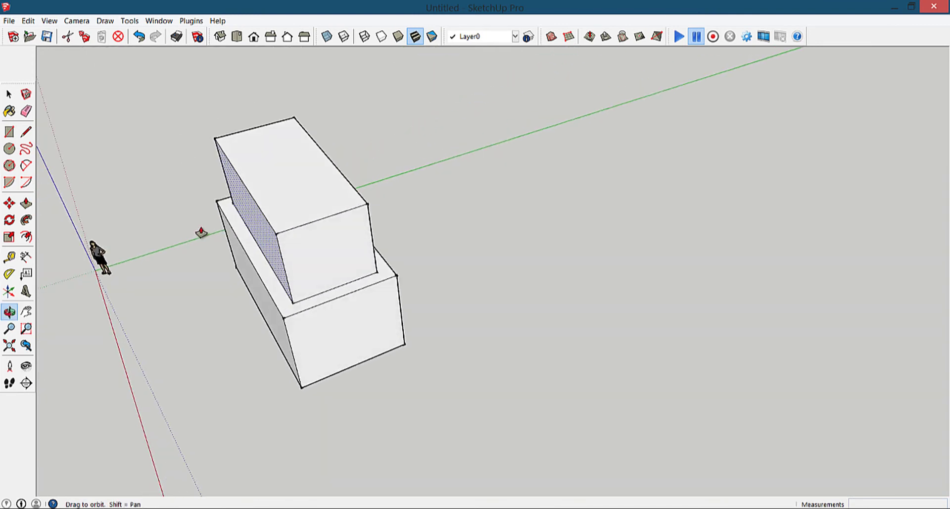
# Inset the upper block's front face, then push the inner rectangle through to open a tunnel.
pyautogui.click(33, 236)
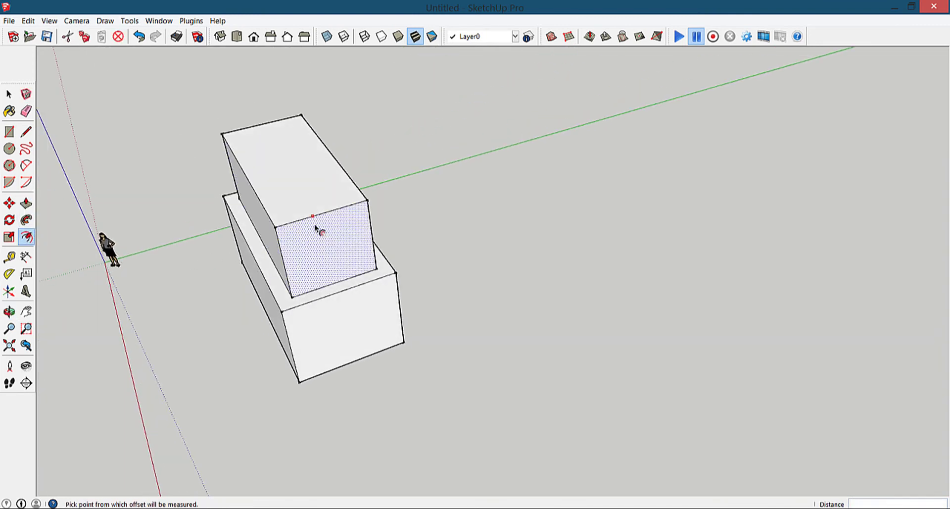
pyautogui.click(313, 224)
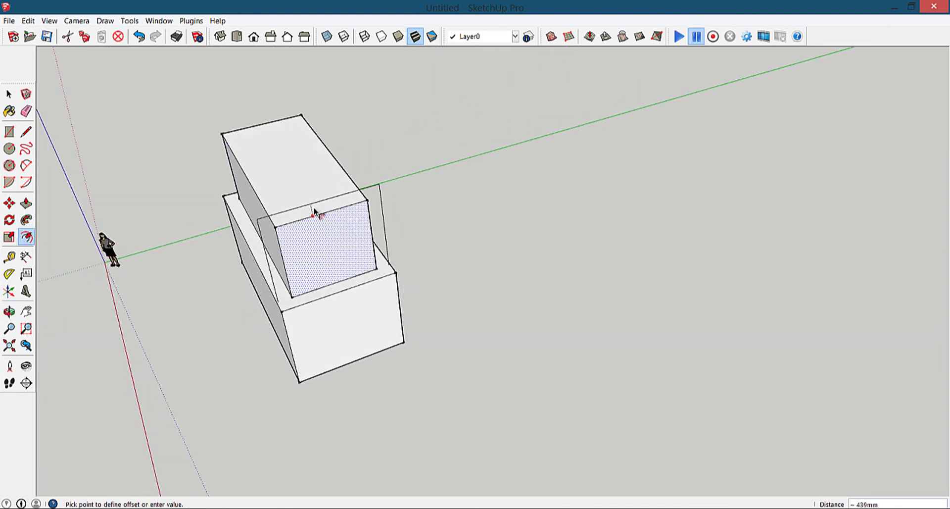
pyautogui.click(323, 230)
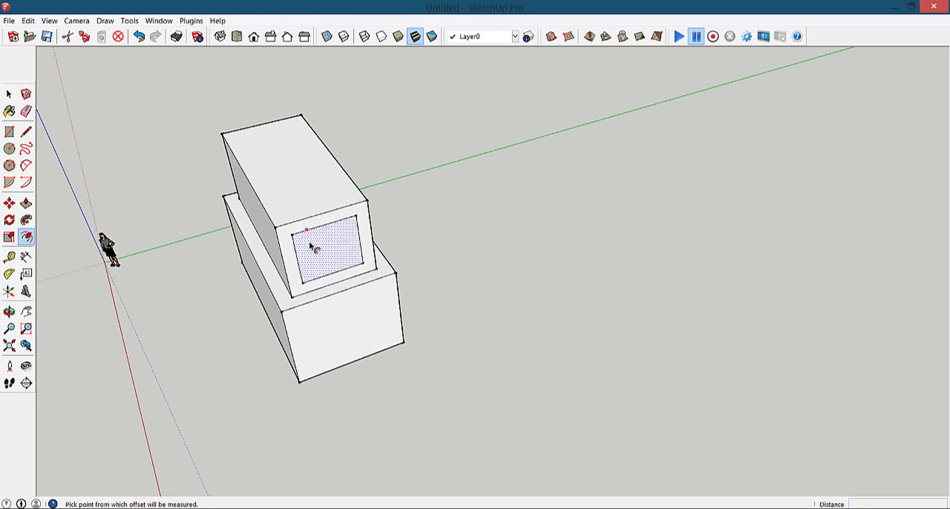
pyautogui.press('p')
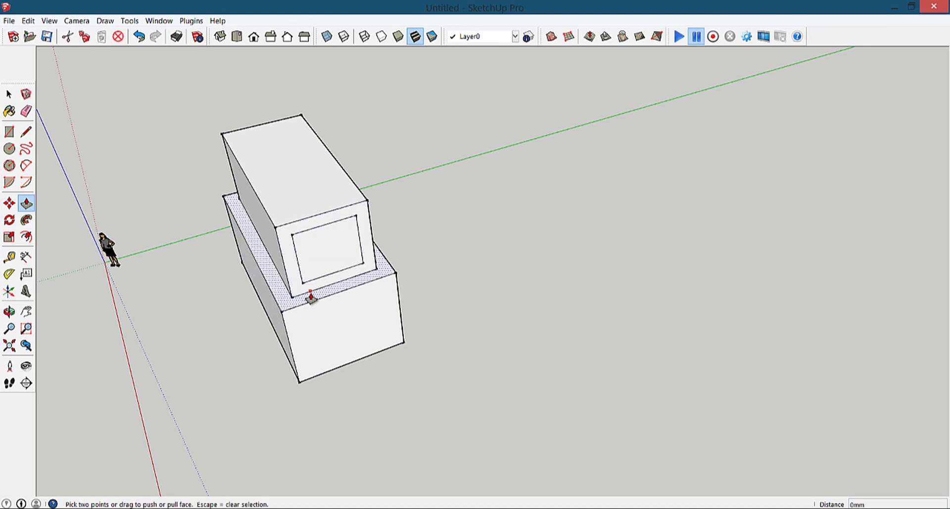
pyautogui.press('space')
pyautogui.click(324, 241)
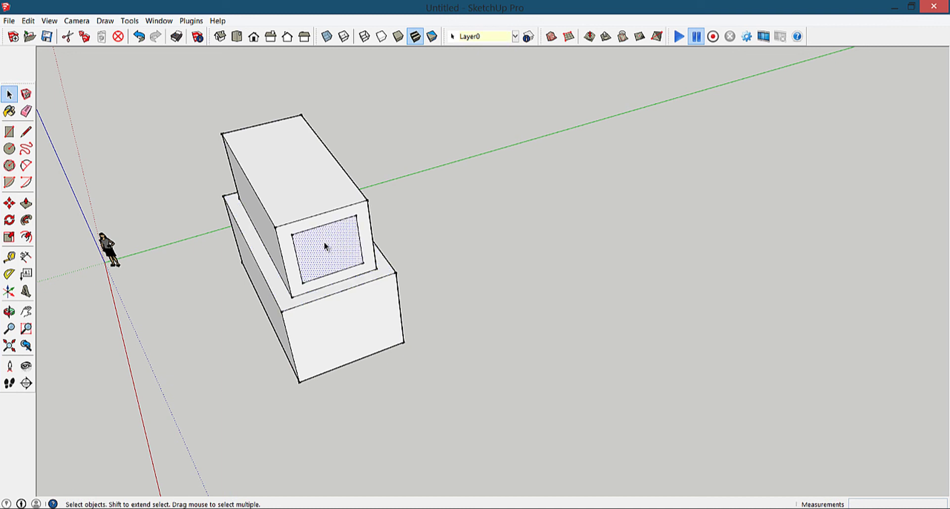
pyautogui.press('p')
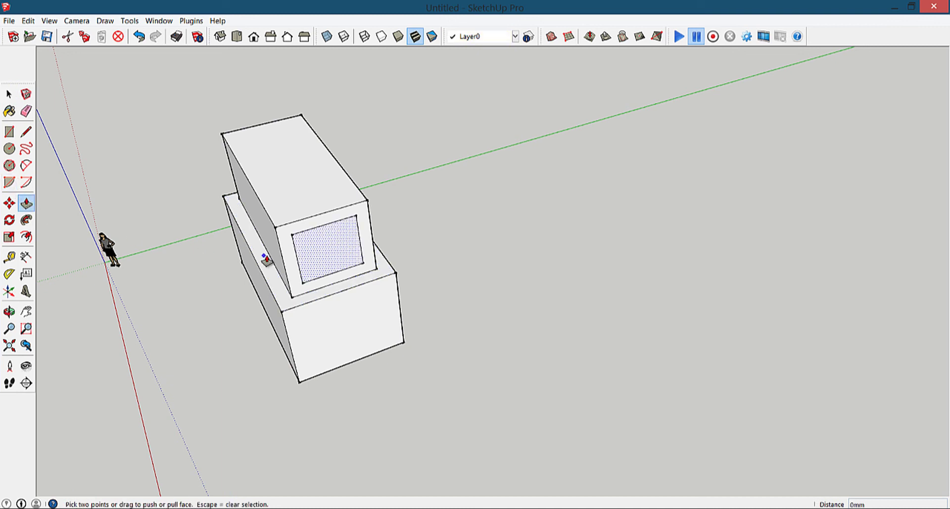
pyautogui.moveTo(314, 268); pyautogui.dragTo(284, 204)
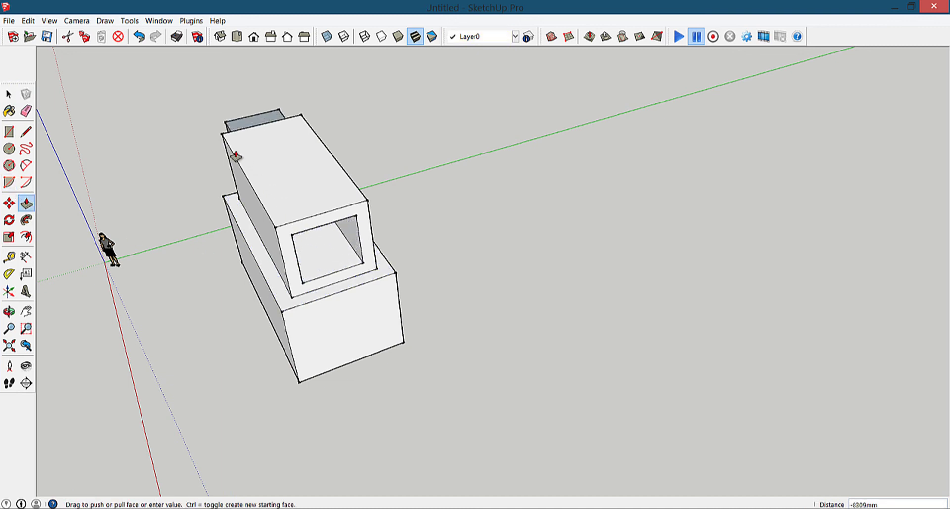
pyautogui.moveTo(222, 144); pyautogui.dragTo(219, 148)
pyautogui.moveTo(218, 148)
pyautogui.mouseDown(button='middle')
pyautogui.moveTo(609, 140)
pyautogui.moveTo(564, 189)
pyautogui.moveTo(732, 151)
pyautogui.moveTo(609, 197)
pyautogui.moveTo(600, 276)
pyautogui.moveTo(214, 236)
pyautogui.moveTo(362, 294)
pyautogui.moveTo(322, 309)
pyautogui.moveTo(484, 332)
pyautogui.moveTo(393, 301)
pyautogui.moveTo(433, 335)
pyautogui.mouseUp(button='middle')
pyautogui.scroll(-3, 484, 333)
pyautogui.scroll(-3, 393, 301)
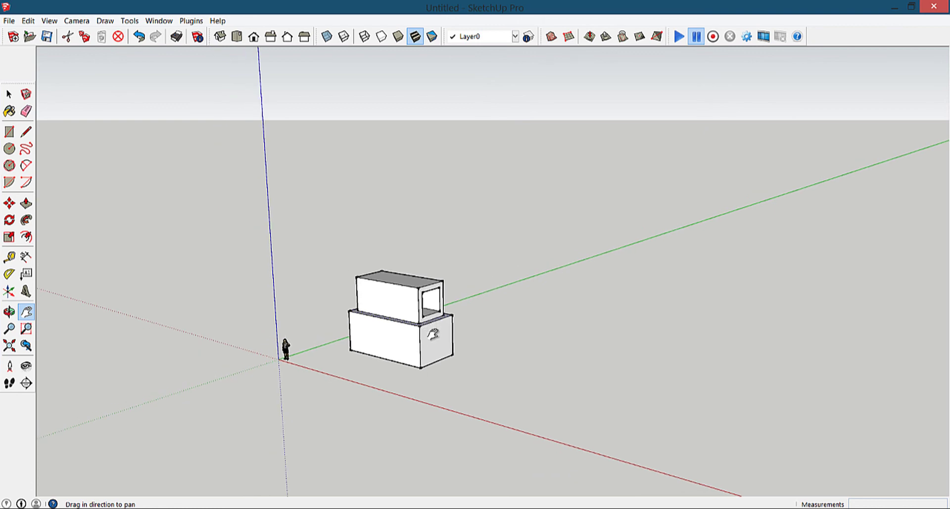